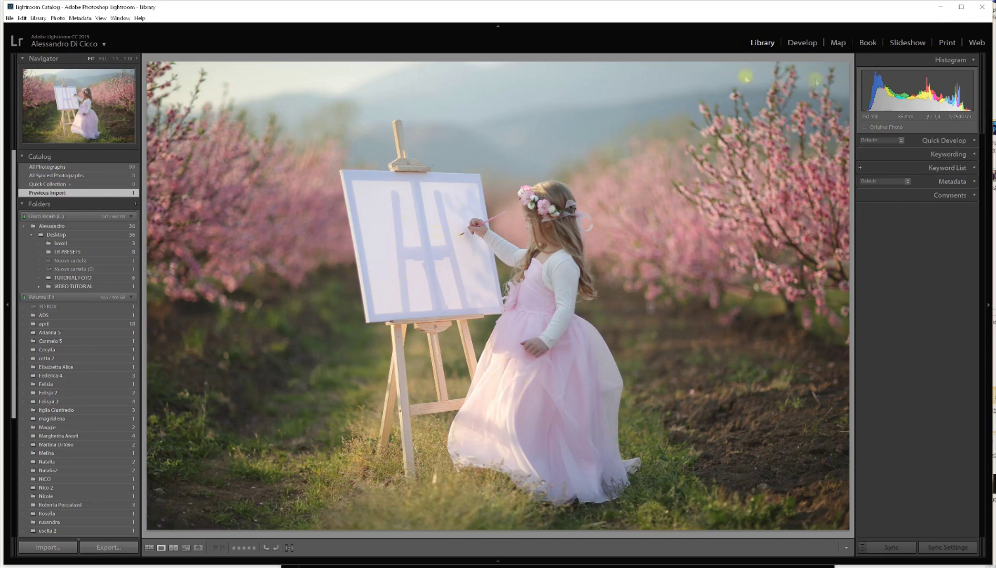
Open the photo in the Develop module, showing a single large image with the presets sidebar hidden
click(801, 43)
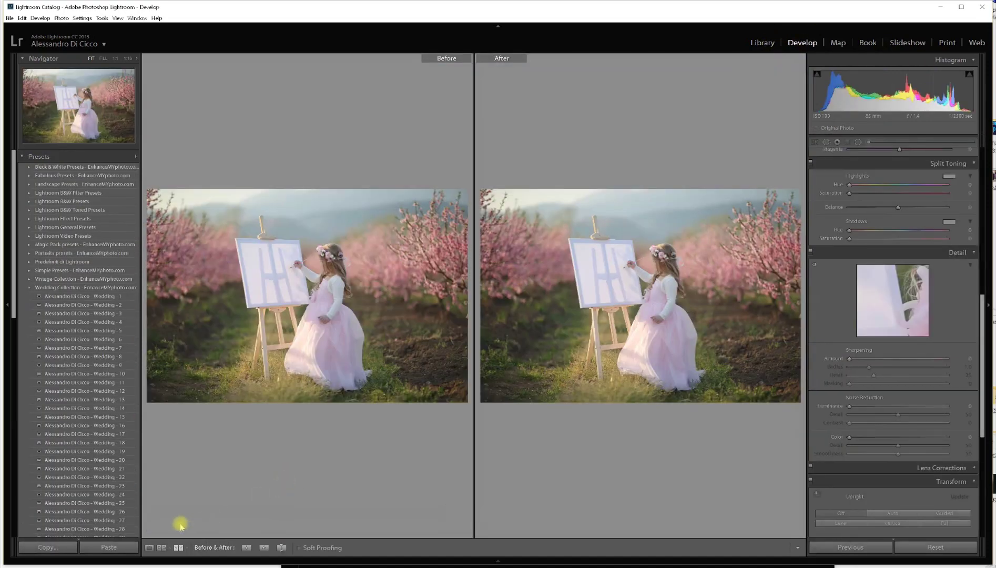
click(149, 548)
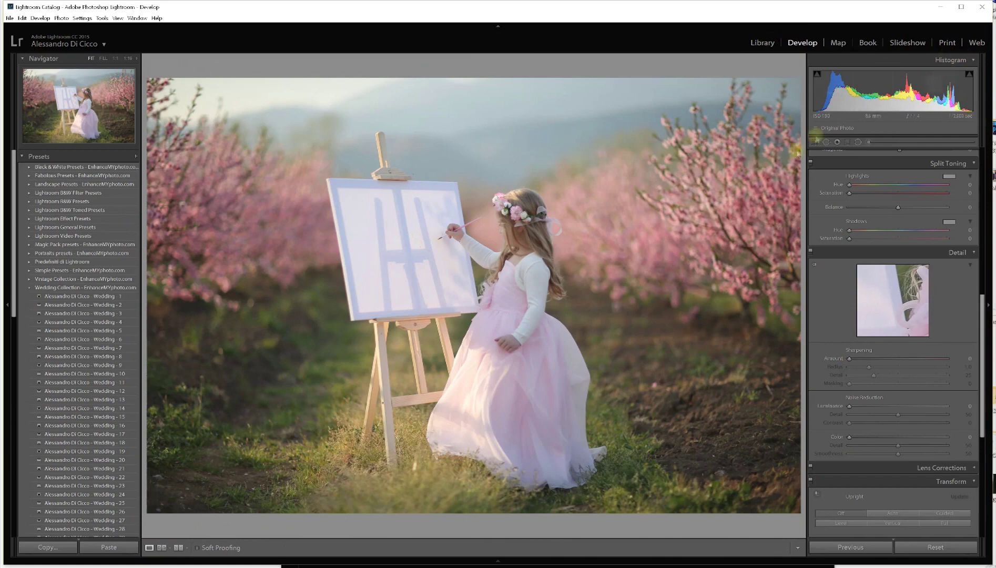
click(8, 305)
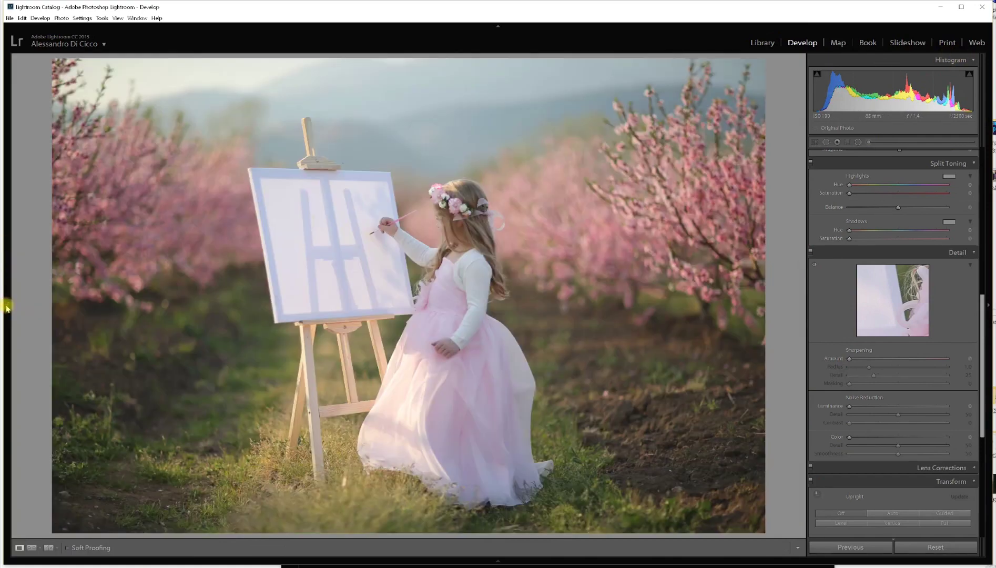
Warm the photo's white balance by setting Temp to +6 and Tint to +7
drag(986, 292, 980, 149)
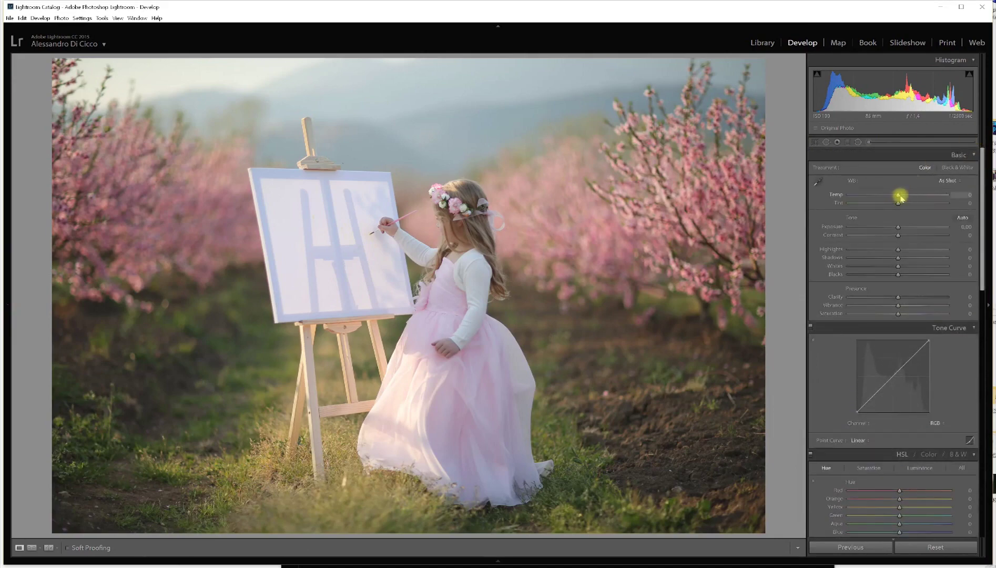
mouse_move(899, 196)
mouse_down()
mouse_move(950, 197)
mouse_move(902, 198)
mouse_up()
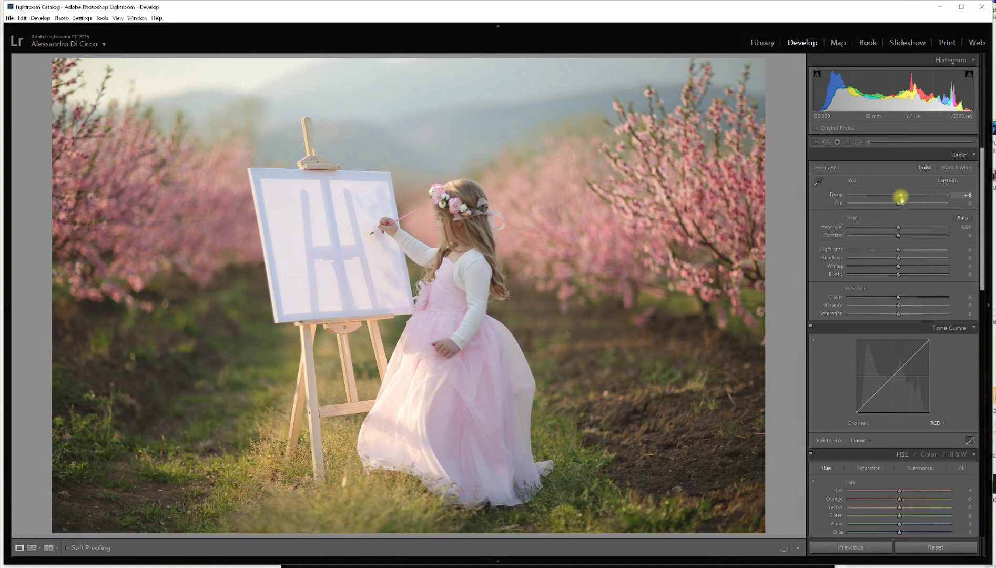
click(899, 204)
drag(901, 205, 903, 205)
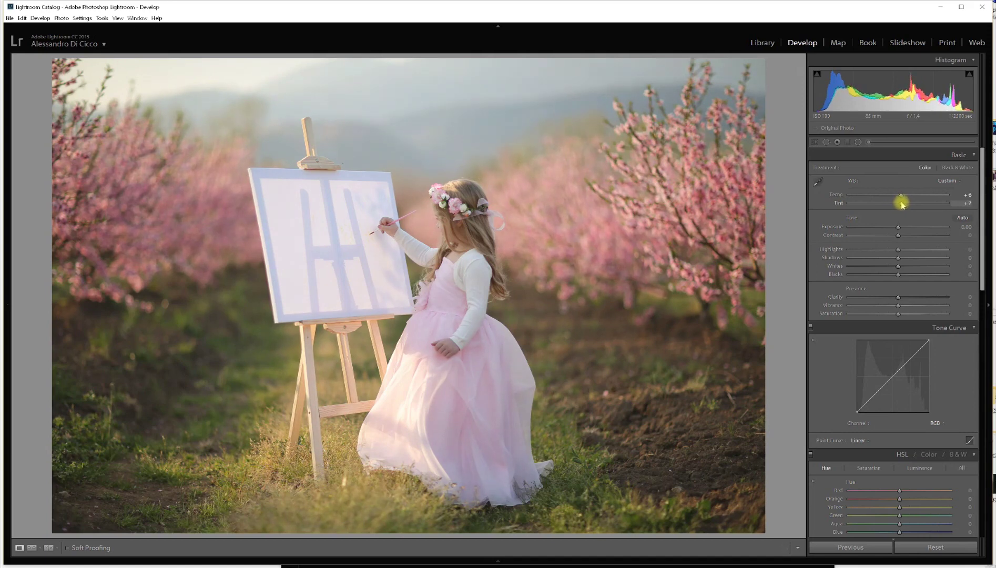
drag(903, 204, 902, 205)
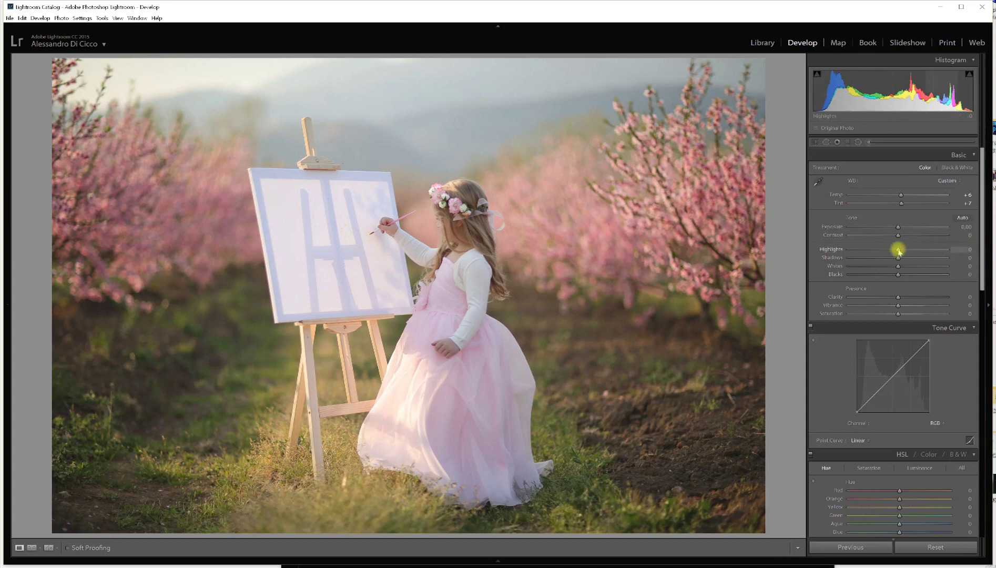
Soften the tonal range by setting Highlights to -34, Shadows to +15, Whites to -34 and Blacks to +30
mouse_move(900, 251)
mouse_down()
mouse_move(914, 249)
mouse_move(872, 251)
mouse_move(883, 256)
mouse_up()
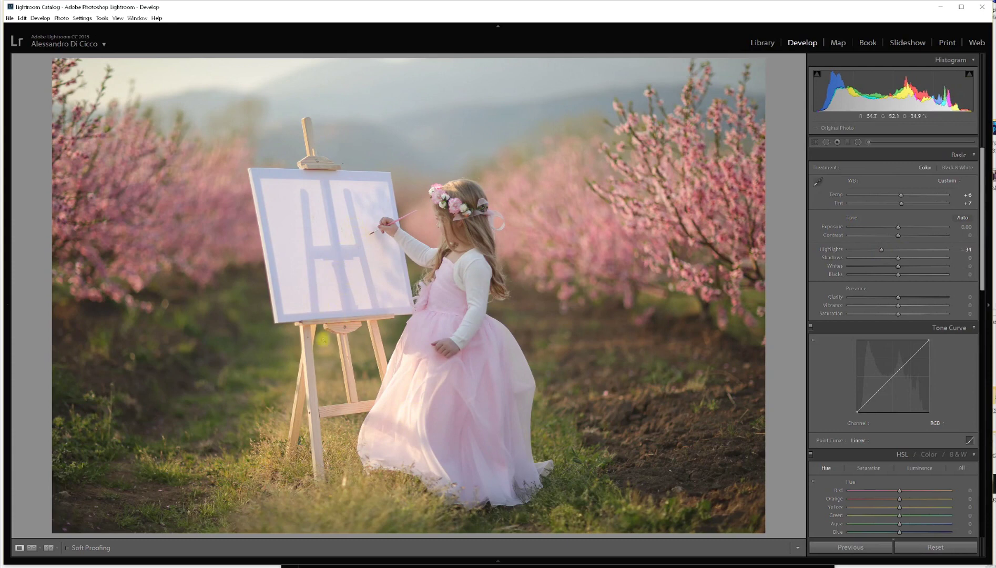
drag(899, 259, 908, 260)
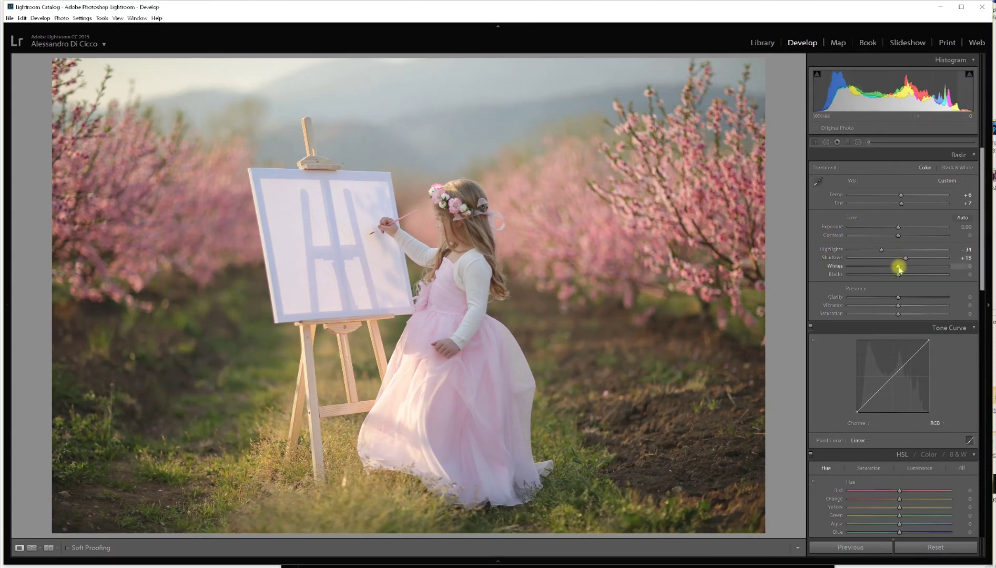
drag(899, 269, 884, 267)
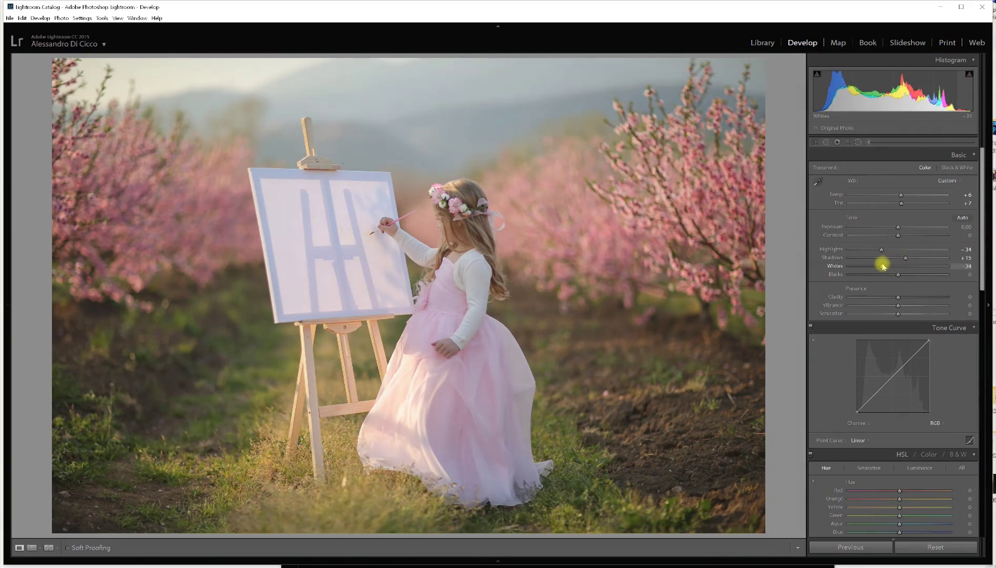
drag(902, 276, 906, 276)
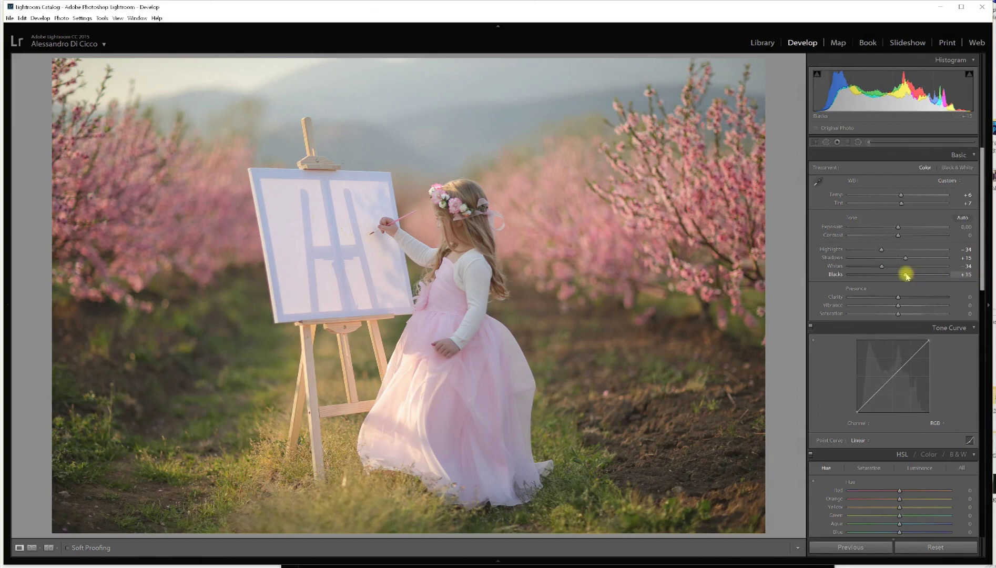
drag(912, 275, 912, 276)
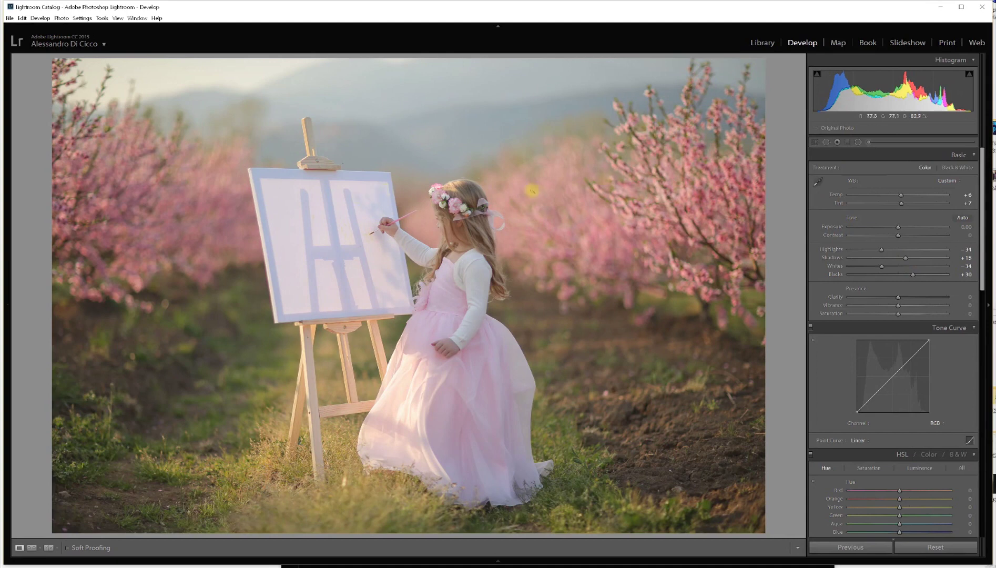
Set Clarity to +18 and the Sharpening Amount to 20
drag(898, 296, 905, 298)
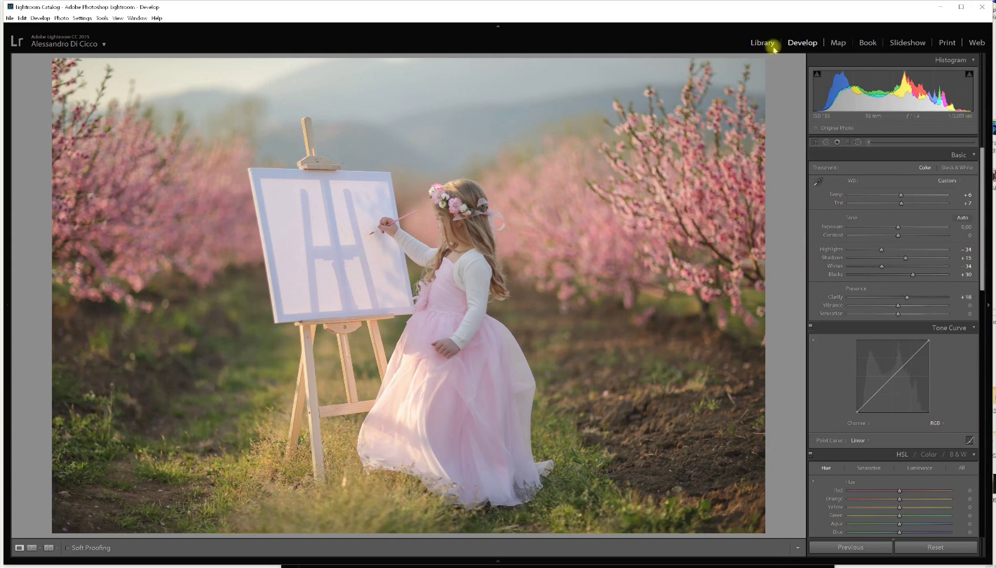
scroll(976, 203, down, 2)
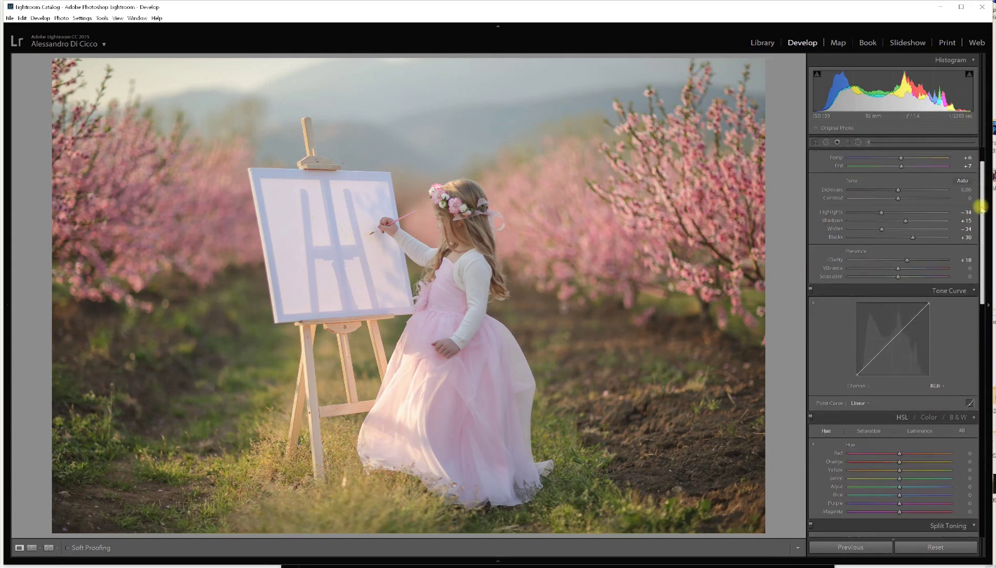
drag(975, 213, 974, 263)
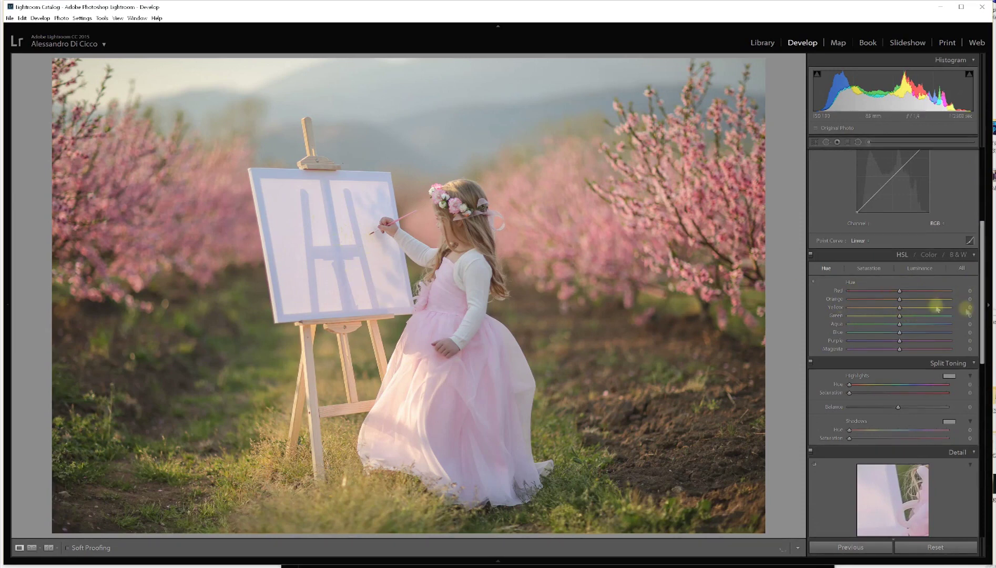
drag(981, 310, 981, 374)
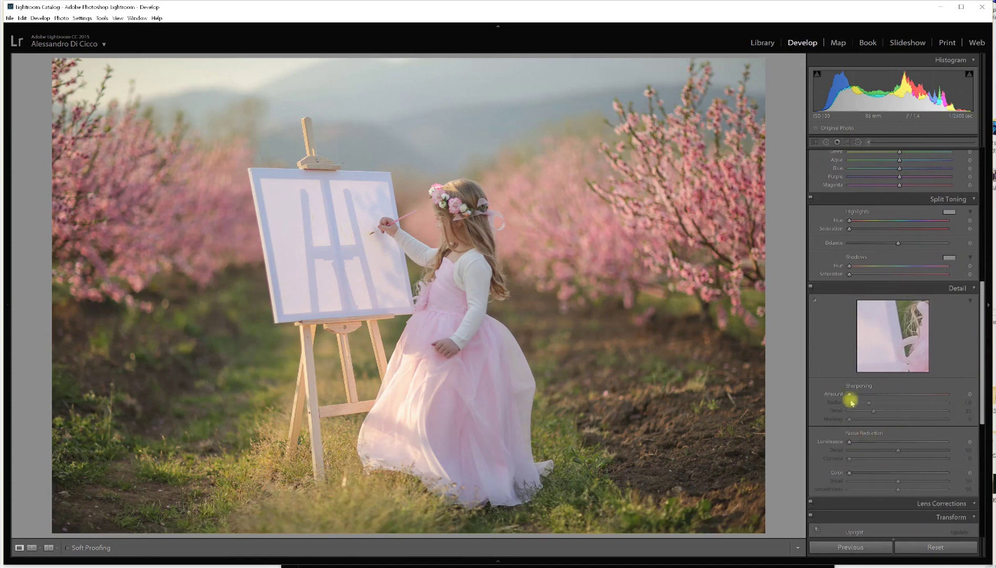
drag(848, 394, 859, 397)
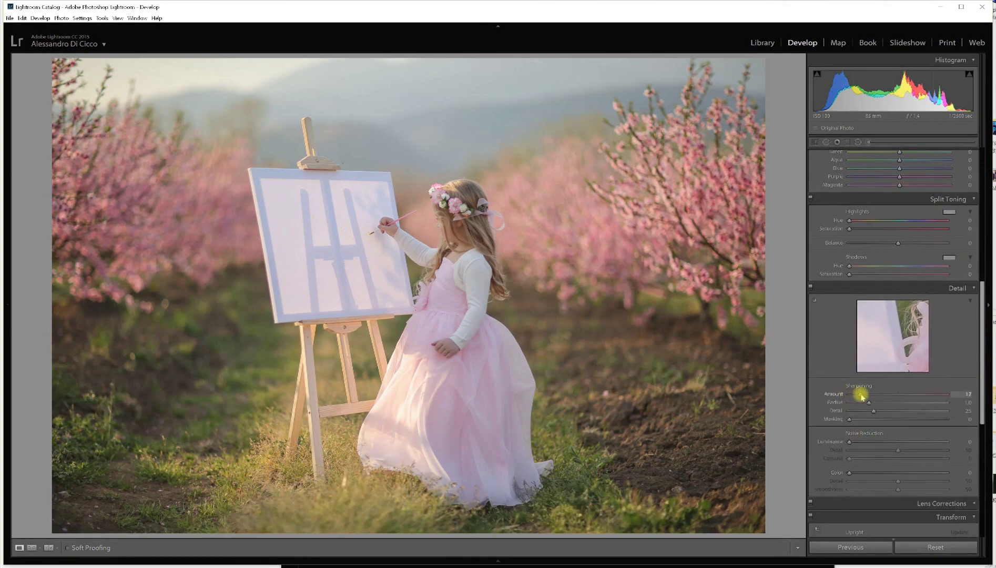
drag(863, 396, 863, 396)
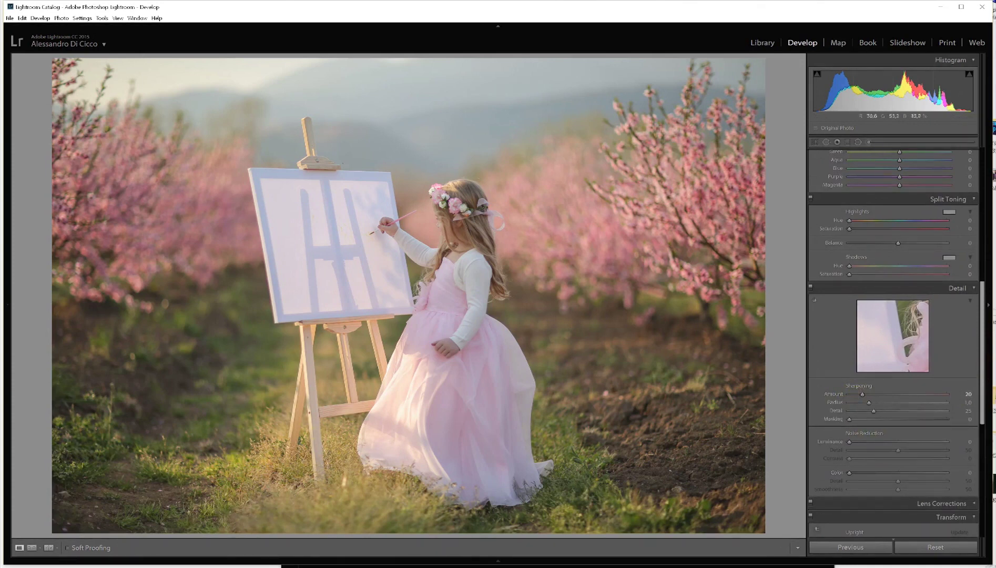
Compare the before and after versions side by side, including a close-up of the girl, and return to the single-image view
click(49, 548)
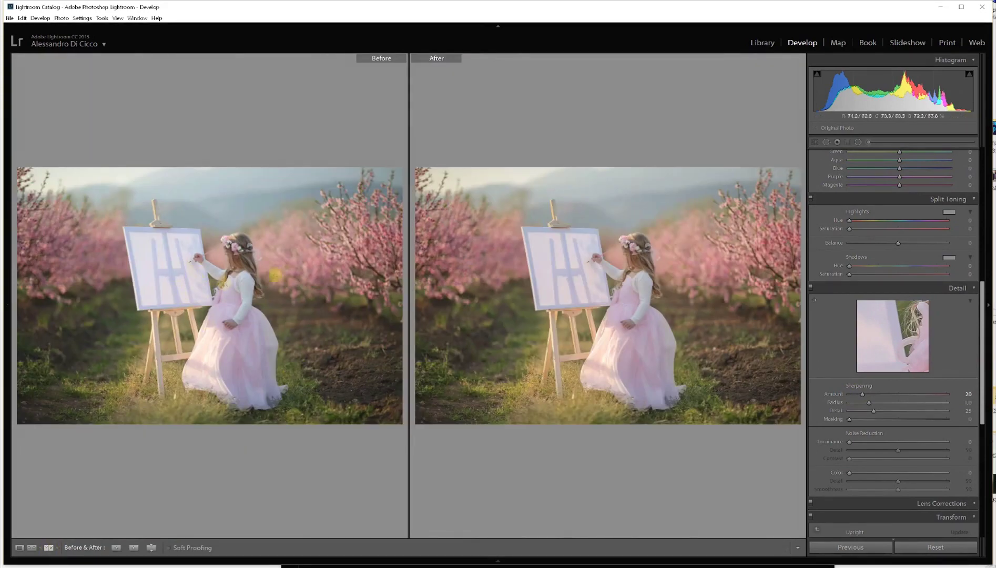
click(647, 269)
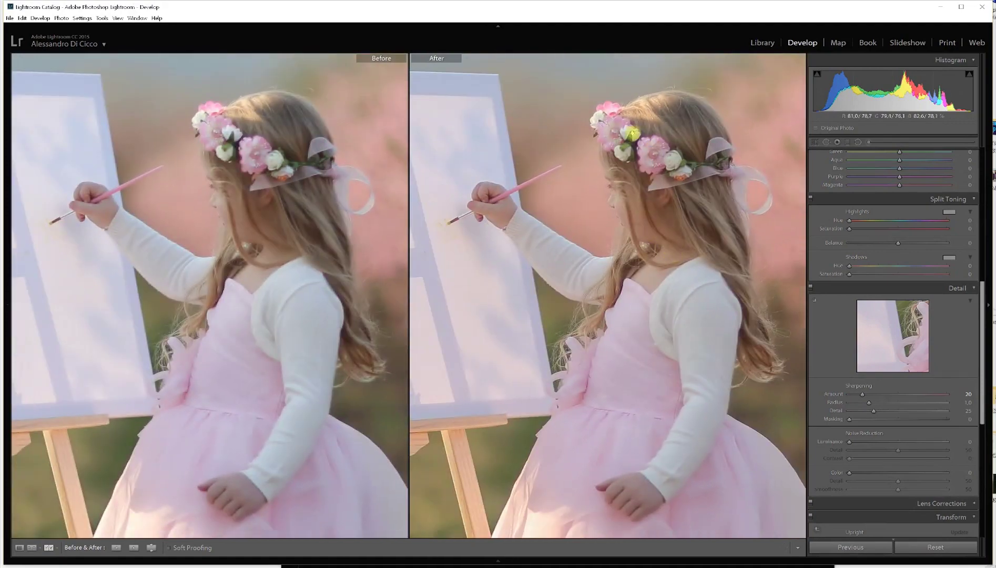
drag(641, 174, 655, 189)
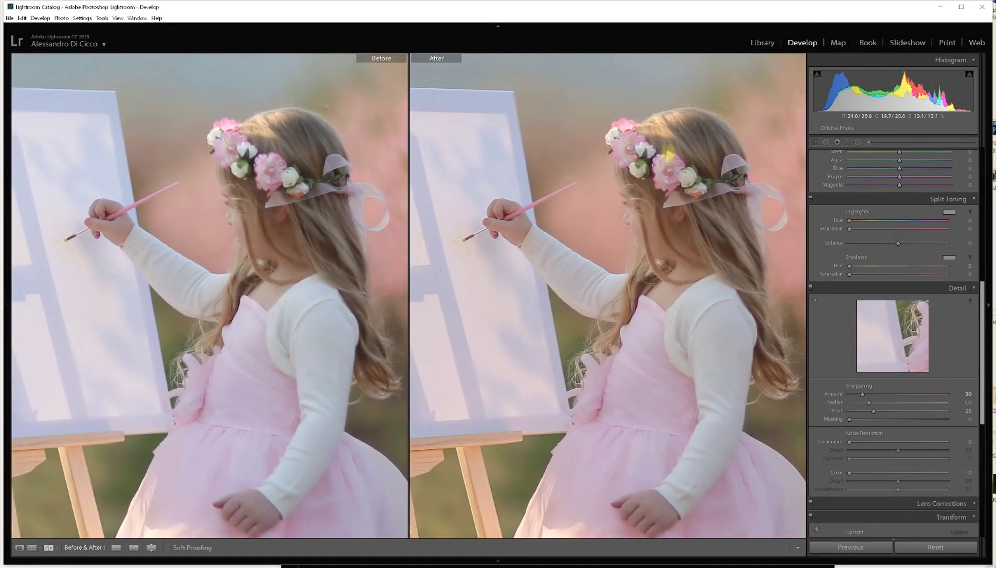
drag(675, 298, 630, 185)
click(629, 185)
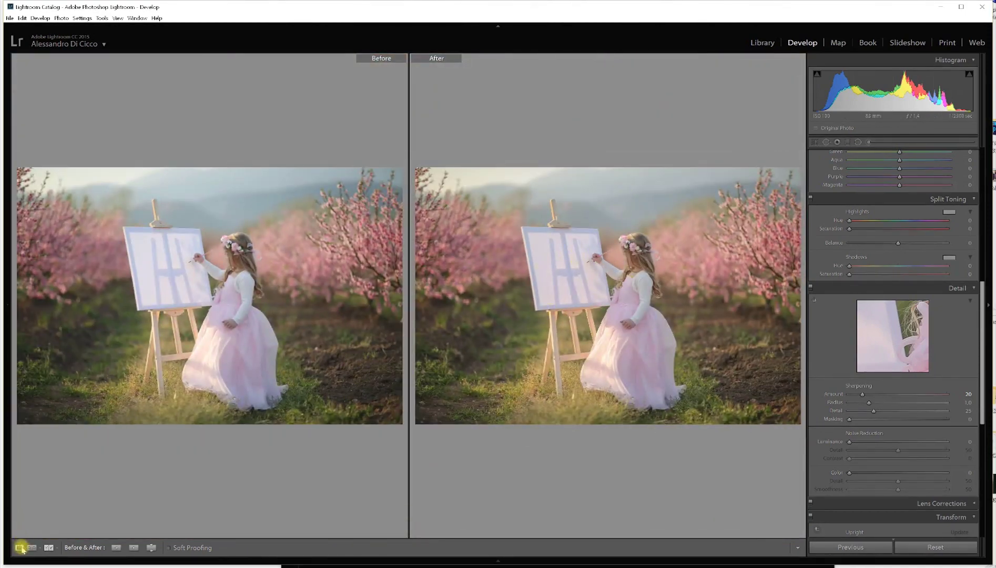
click(19, 548)
Send the adjusted photo to Photoshop for editing
right_click(400, 273)
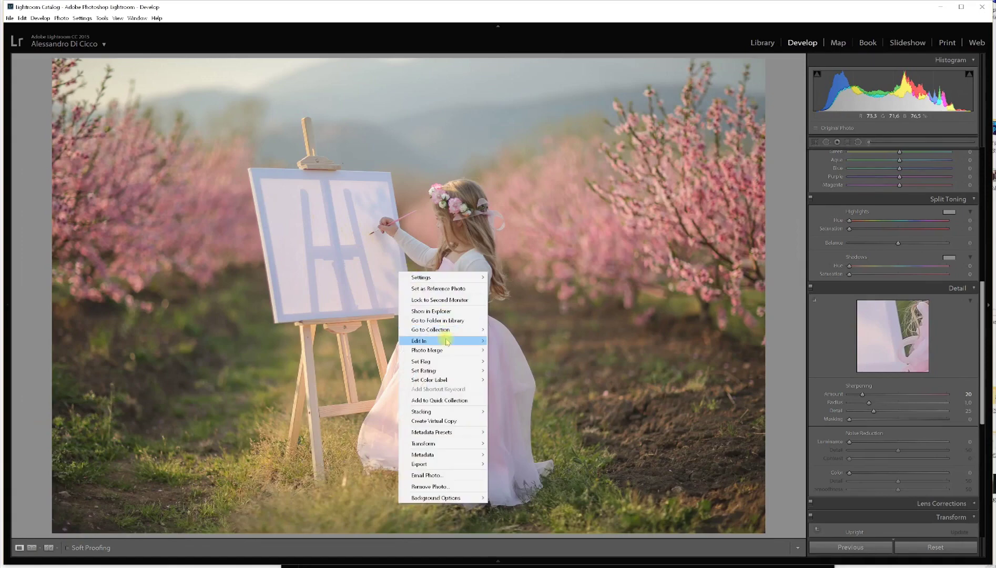
mouse_move(447, 340)
click(508, 341)
click(509, 331)
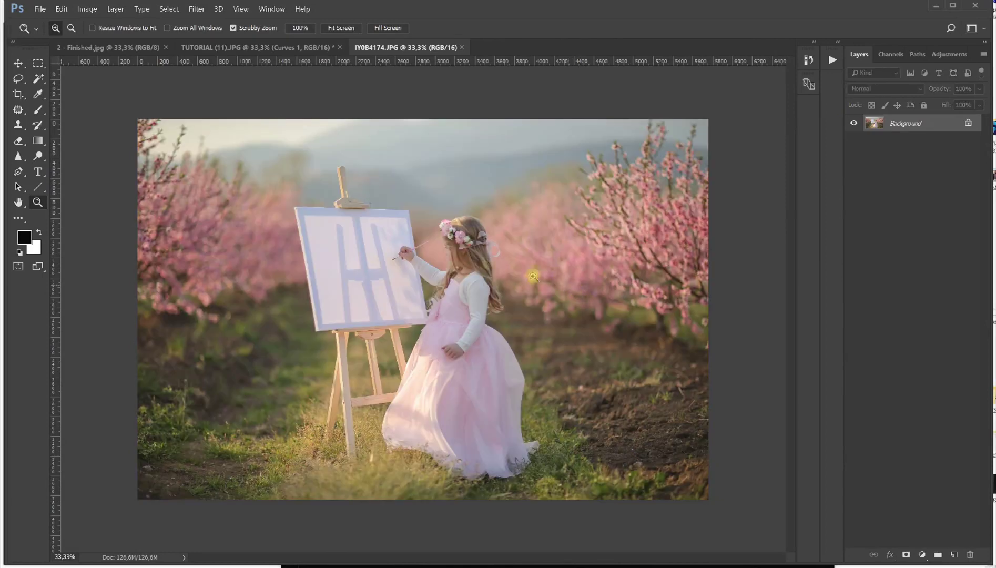
Enlarge the photo, display the action sets, collapse The Perfect Portrait set and check which sets are loaded
drag(448, 257, 460, 261)
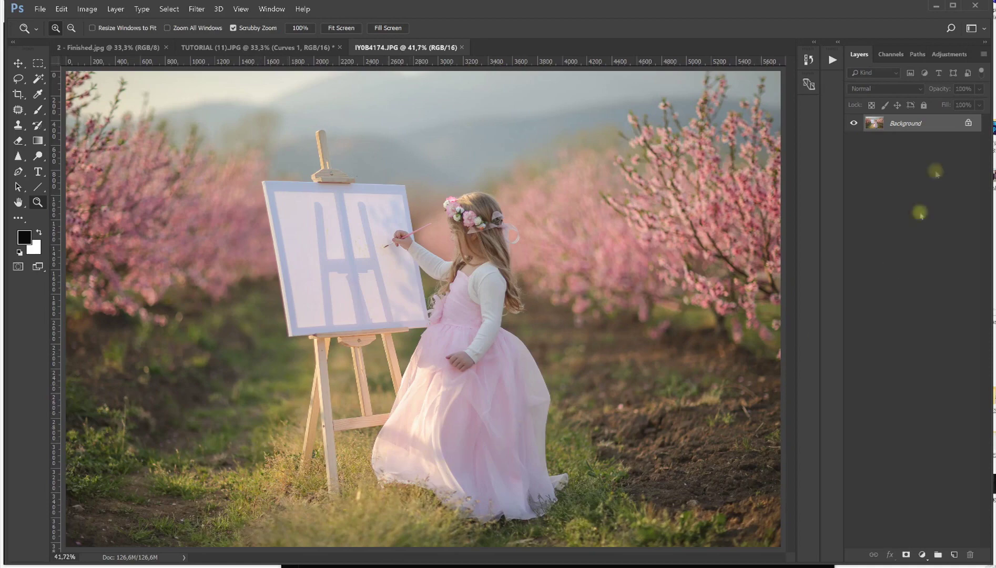
click(832, 60)
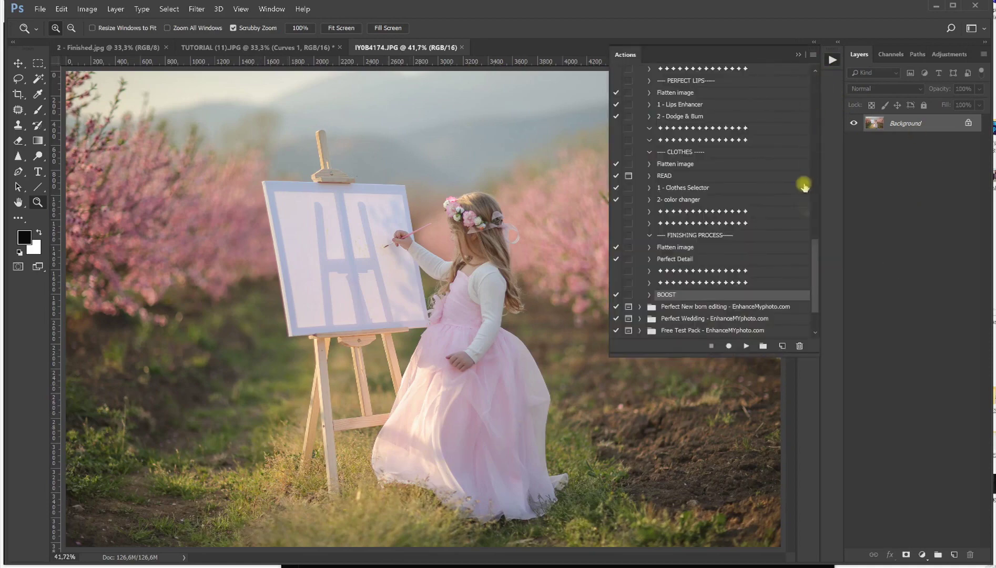
drag(815, 267, 818, 127)
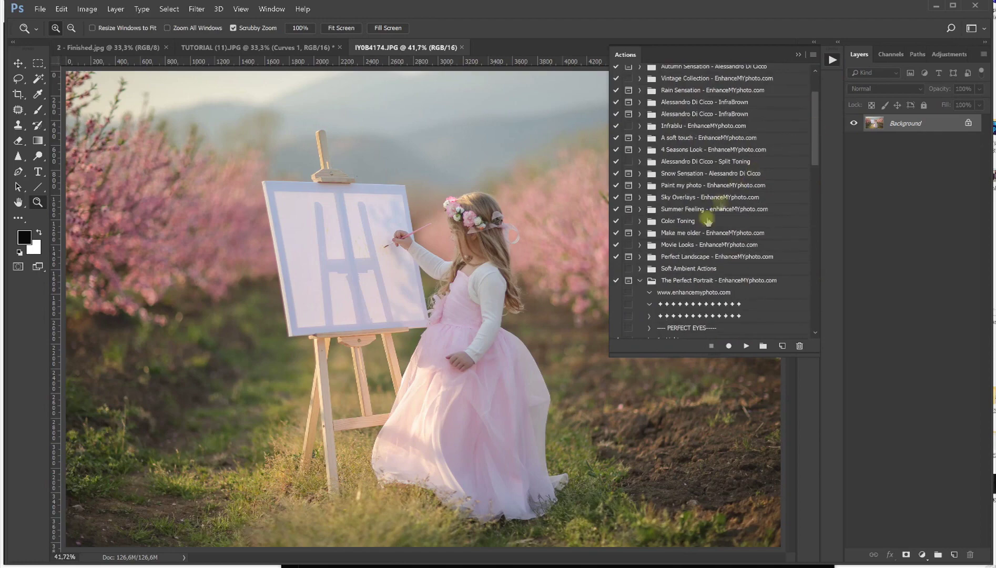
click(640, 278)
drag(815, 216, 822, 162)
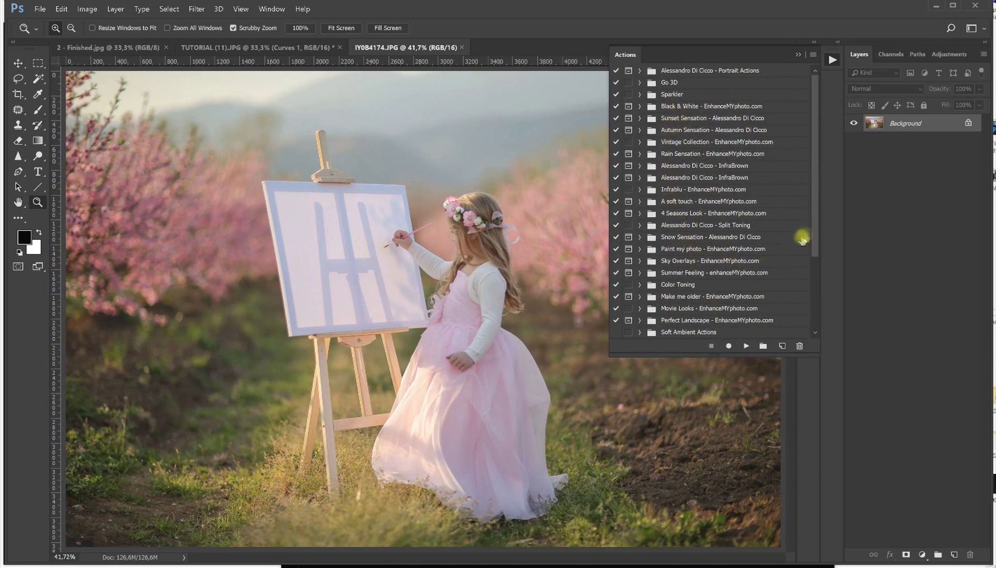
drag(816, 231, 801, 312)
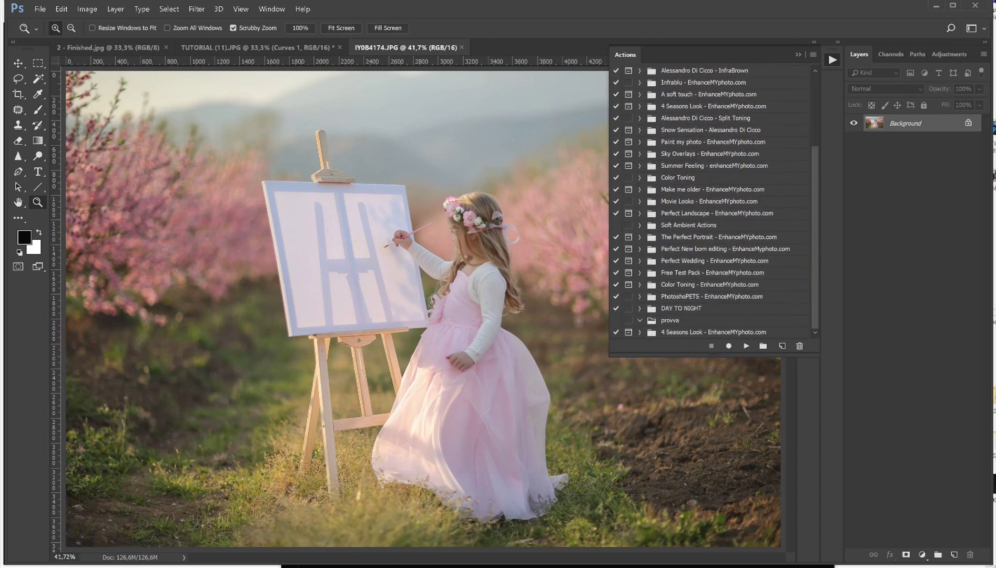
Load the InfraPink action file from the Actions folder of the Photoshop - Action & Overlays - Mega Bundle
mouse_move(154, 567)
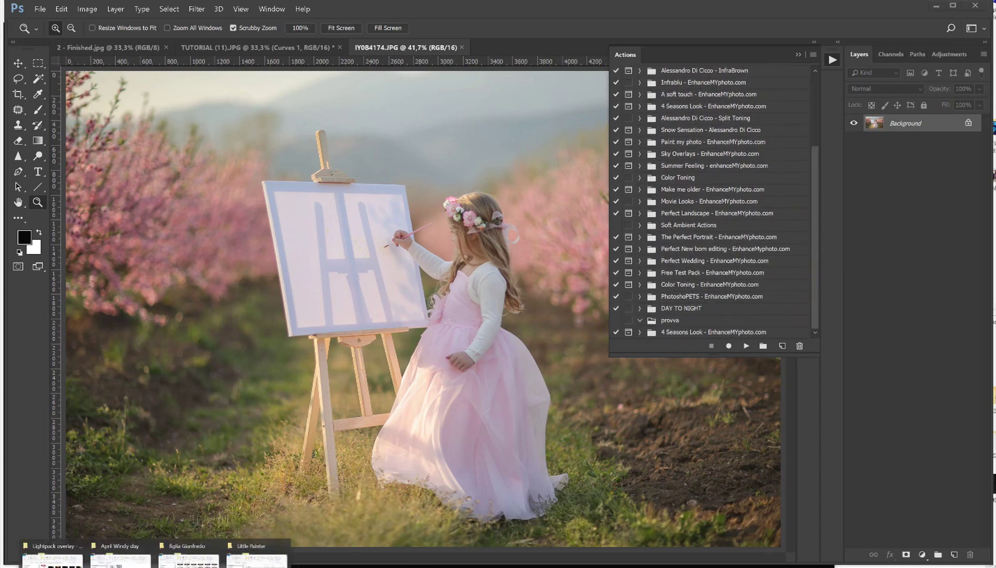
click(53, 558)
click(163, 196)
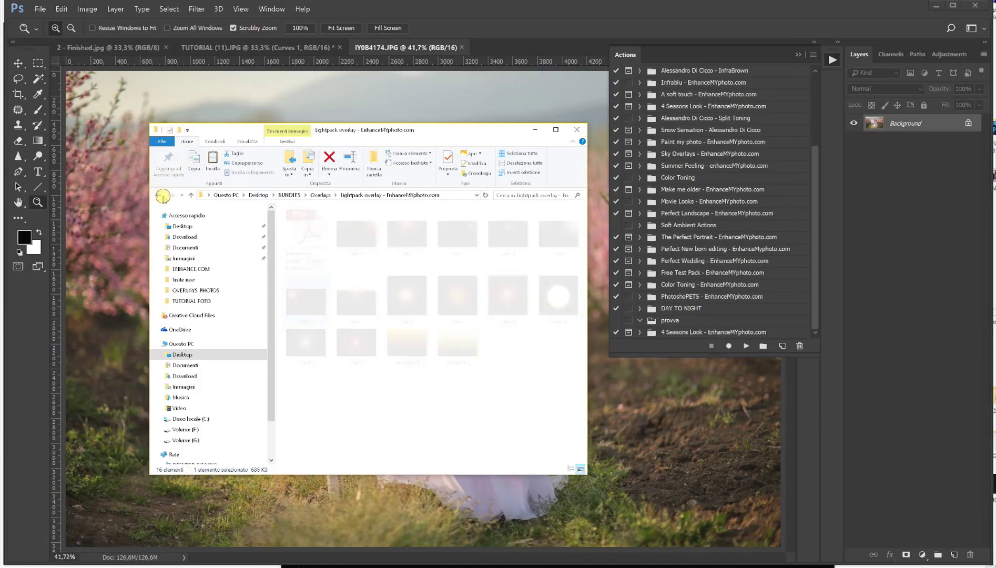
click(160, 196)
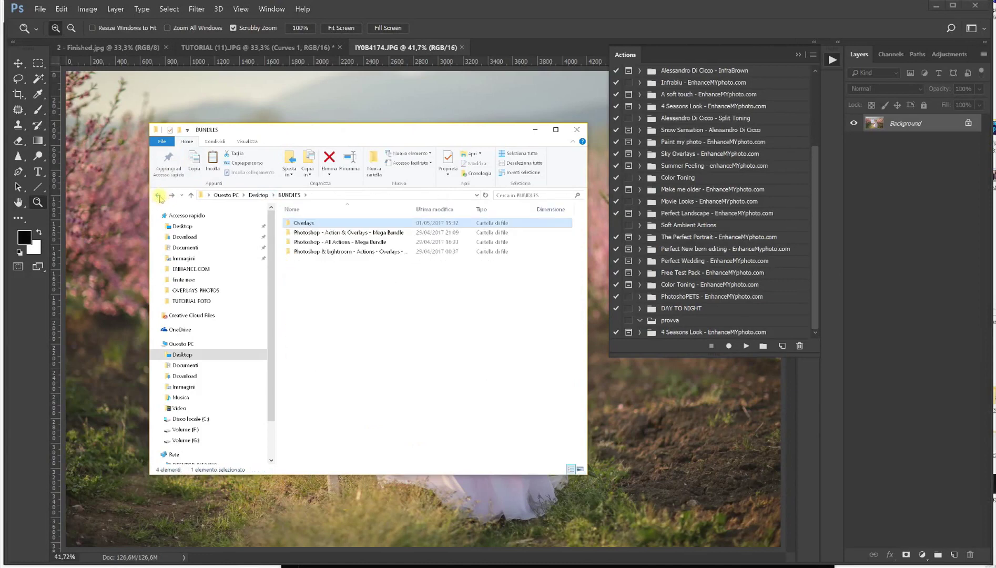
double_click(358, 232)
double_click(319, 223)
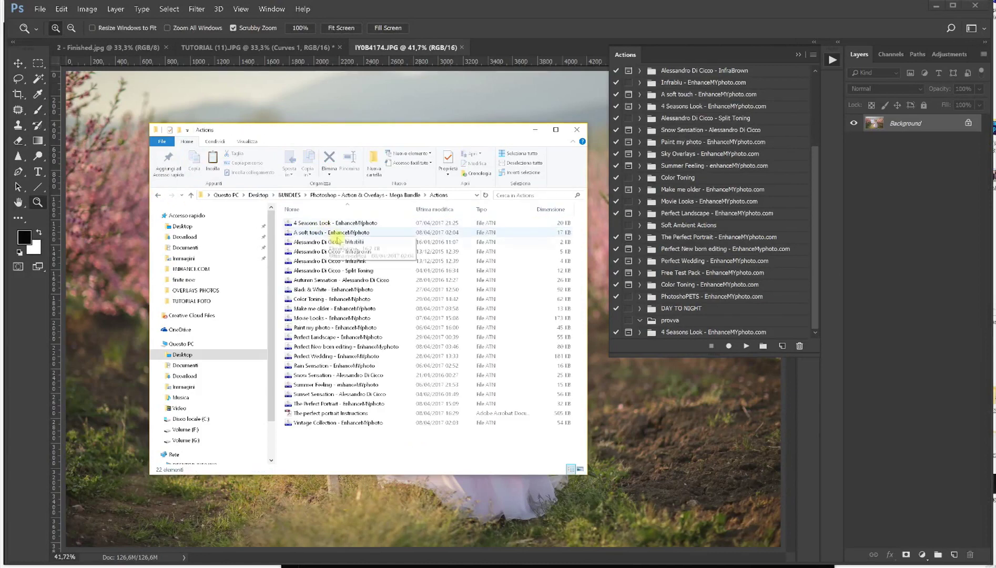
double_click(357, 260)
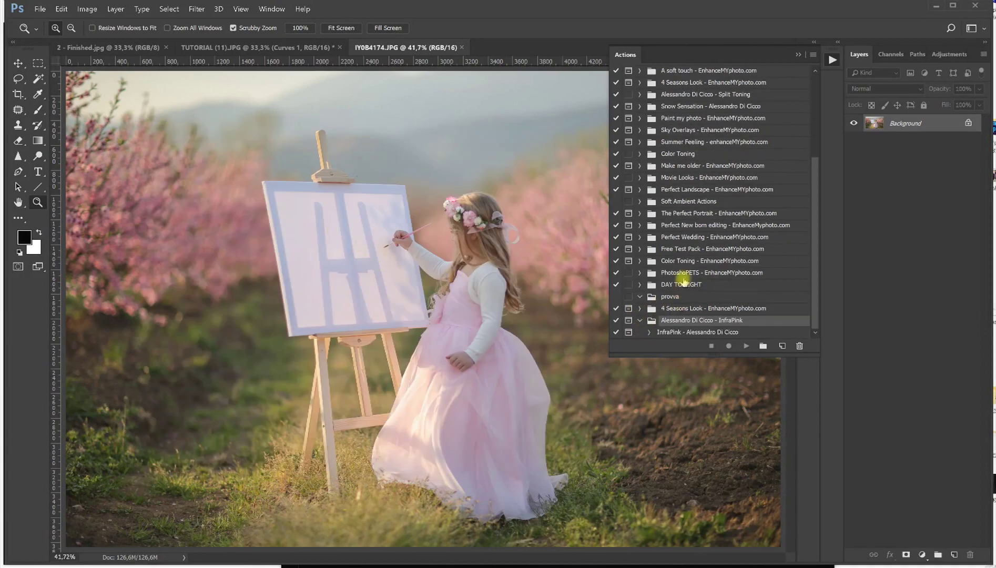
Run the InfraPink action on the photo, dismiss its message and put the action list away
click(692, 332)
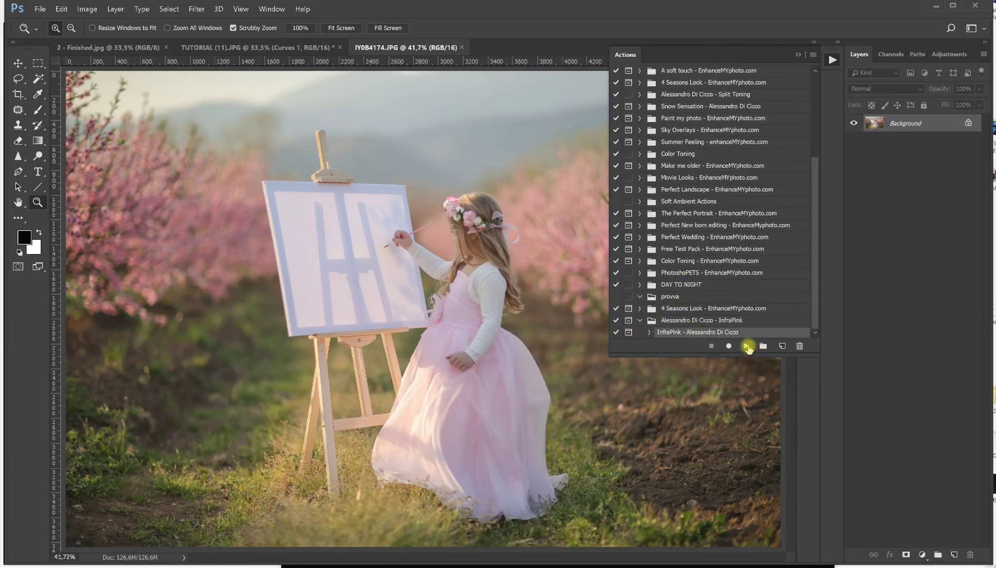
click(748, 346)
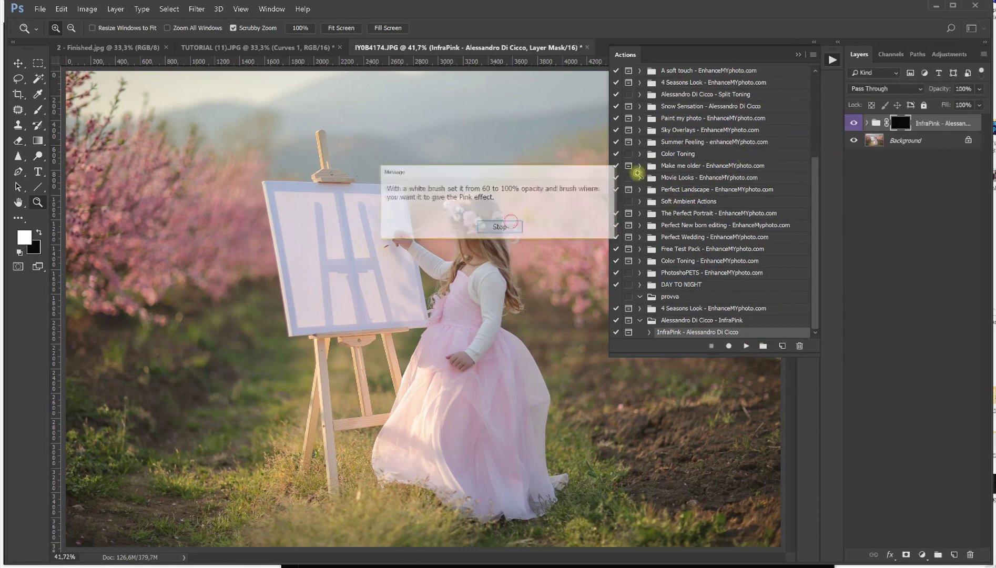
click(798, 54)
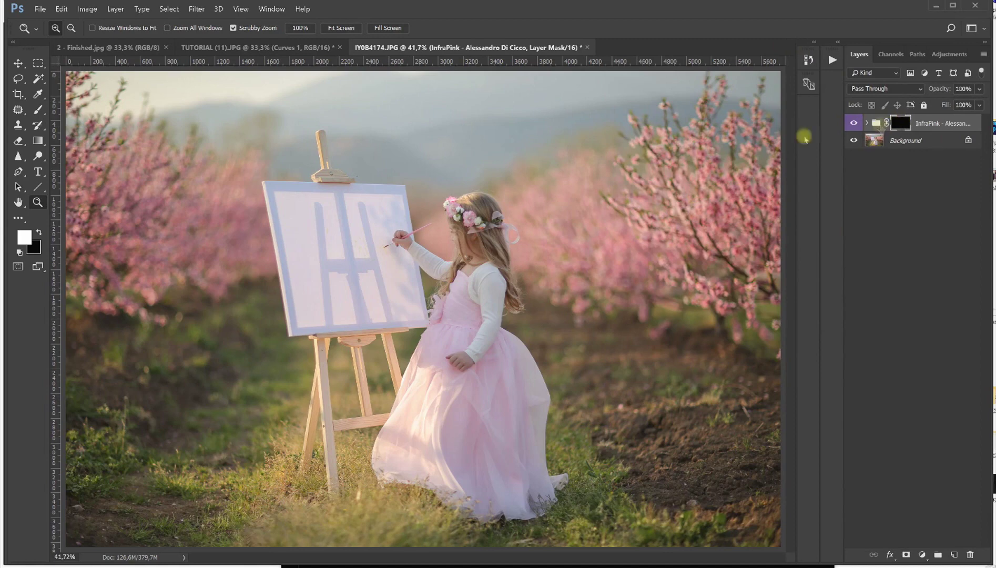
Reveal the InfraPink effect over the grass, soil and lower bushes by painting its mask white with a large brush
click(40, 111)
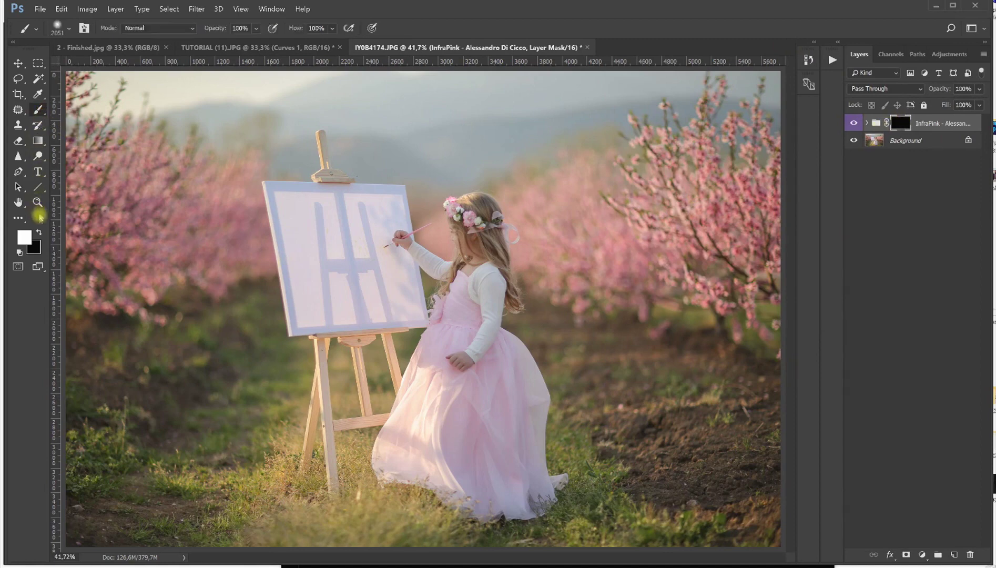
mouse_move(216, 415)
mouse_down()
mouse_move(69, 430)
mouse_move(62, 422)
mouse_up()
mouse_move(156, 345)
mouse_down()
mouse_move(85, 347)
mouse_move(78, 332)
mouse_move(71, 341)
mouse_move(112, 355)
mouse_move(230, 323)
mouse_move(246, 336)
mouse_move(242, 309)
mouse_move(255, 373)
mouse_move(280, 388)
mouse_move(278, 372)
mouse_move(275, 419)
mouse_move(262, 452)
mouse_move(197, 459)
mouse_move(130, 439)
mouse_move(43, 496)
mouse_move(121, 540)
mouse_move(313, 487)
mouse_move(367, 519)
mouse_move(348, 454)
mouse_move(357, 380)
mouse_move(363, 367)
mouse_move(395, 361)
mouse_move(363, 431)
mouse_move(364, 505)
mouse_move(396, 540)
mouse_move(435, 534)
mouse_move(401, 518)
mouse_move(515, 545)
mouse_move(673, 537)
mouse_move(797, 516)
mouse_move(673, 499)
mouse_move(695, 475)
mouse_move(774, 461)
mouse_move(678, 377)
mouse_move(776, 354)
mouse_move(742, 339)
mouse_move(765, 338)
mouse_move(651, 339)
mouse_move(651, 411)
mouse_move(576, 400)
mouse_move(600, 493)
mouse_move(587, 407)
mouse_move(539, 294)
mouse_up()
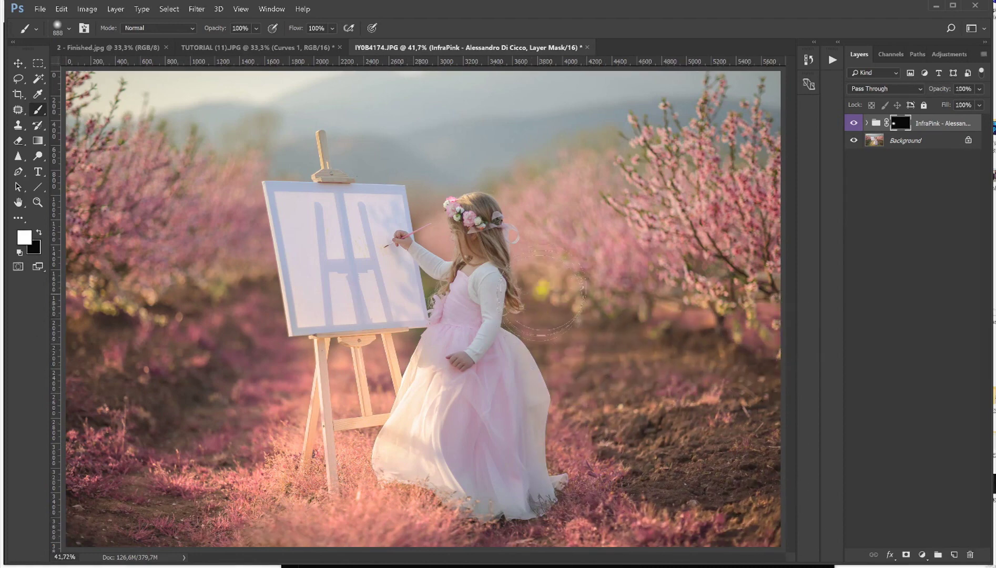
Reveal the pink effect in the tight areas between the easel and the girl with a smaller white brush
ctrl+alt+right_click(442, 407)
drag(442, 407, 418, 405)
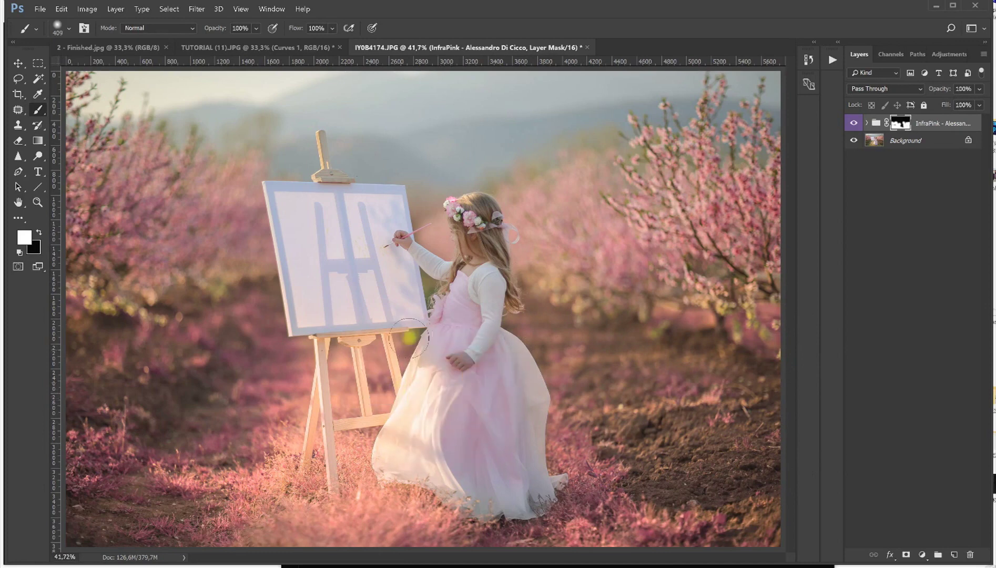
drag(431, 302, 431, 279)
mouse_move(247, 330)
mouse_down()
mouse_move(220, 291)
mouse_move(135, 338)
mouse_move(107, 325)
mouse_move(122, 319)
mouse_move(150, 336)
mouse_move(133, 358)
mouse_up()
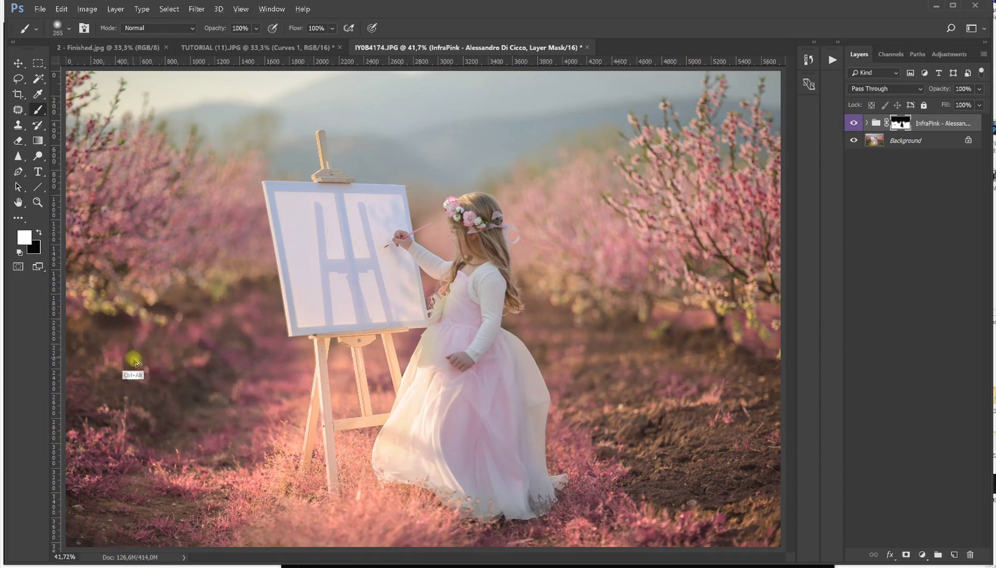
Remove the pink tint from the easel's front leg by painting the InfraPink mask black with a small brush
drag(365, 421, 333, 422)
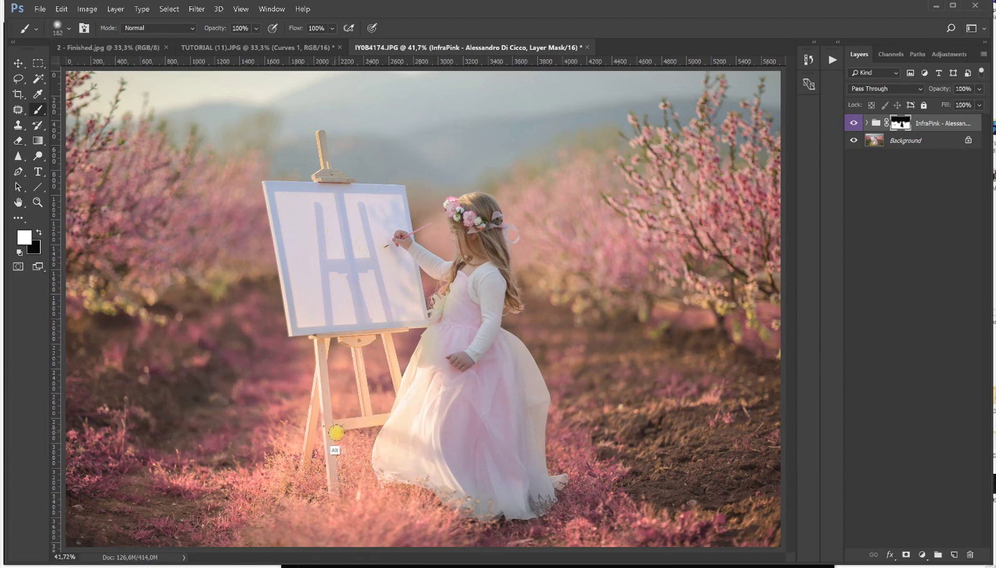
click(40, 234)
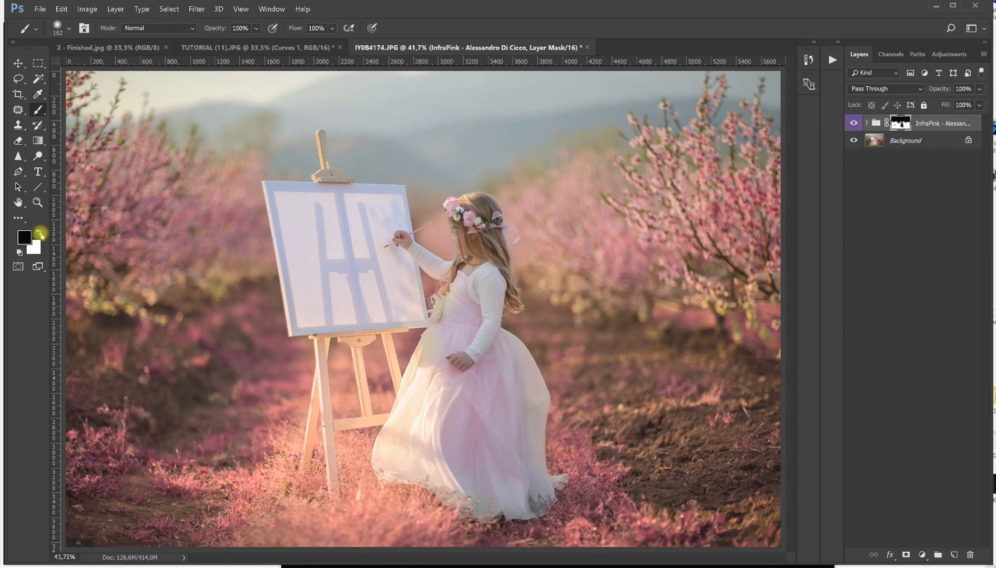
drag(320, 350, 317, 324)
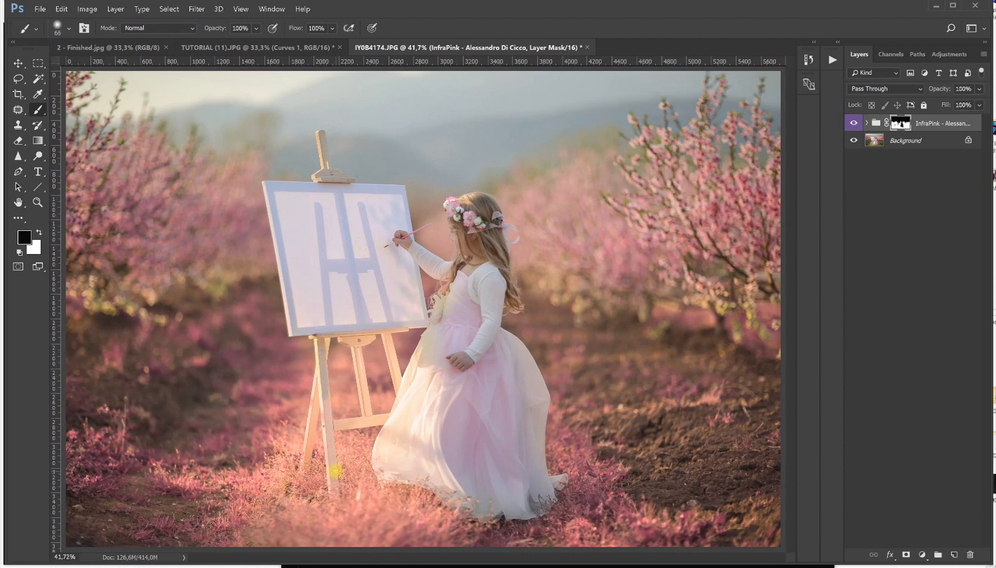
shift+click(332, 473)
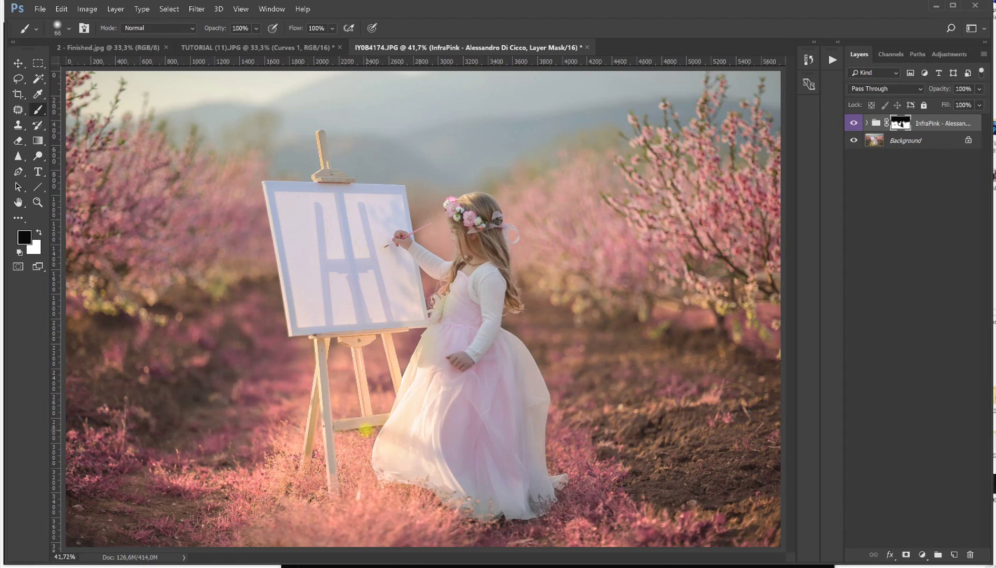
Touch up the mask around the easel's crossbar and paint the pink effect off the girl's dress in black
key(x)
key(x)
drag(416, 444, 447, 445)
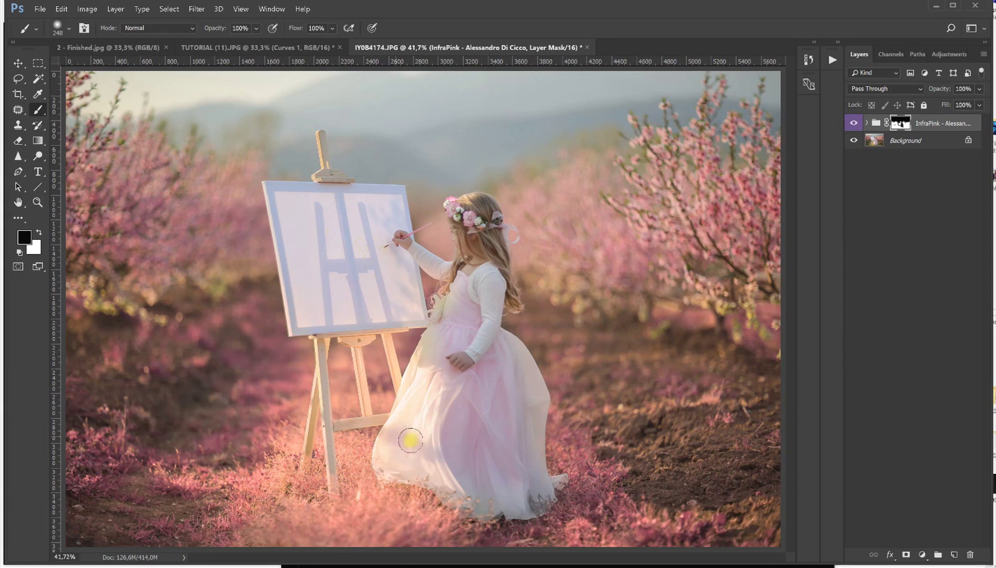
drag(442, 340, 396, 375)
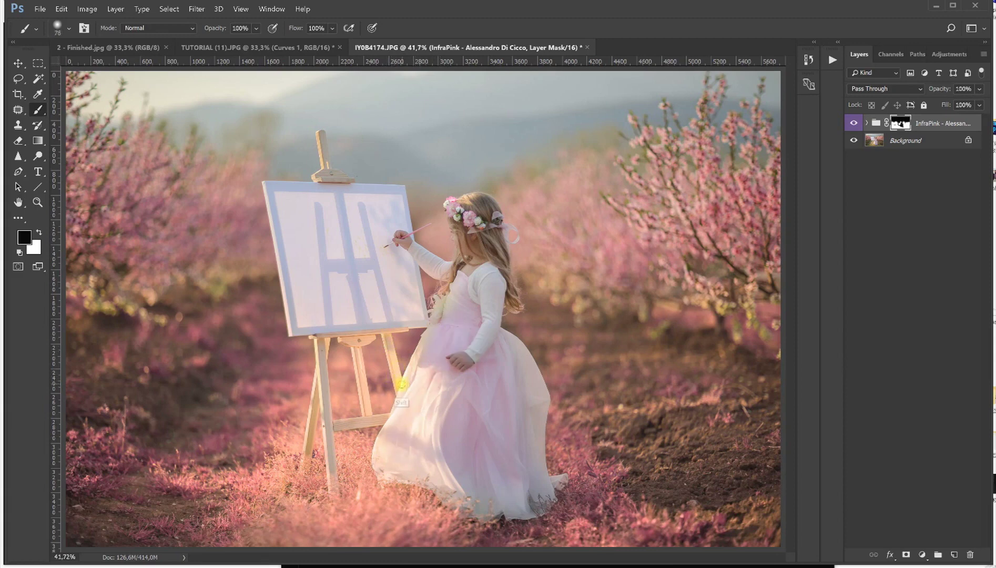
Clean the tint off the easel's remaining legs and crossbar, alternating black and white on the InfraPink mask
shift+click(391, 361)
key(x)
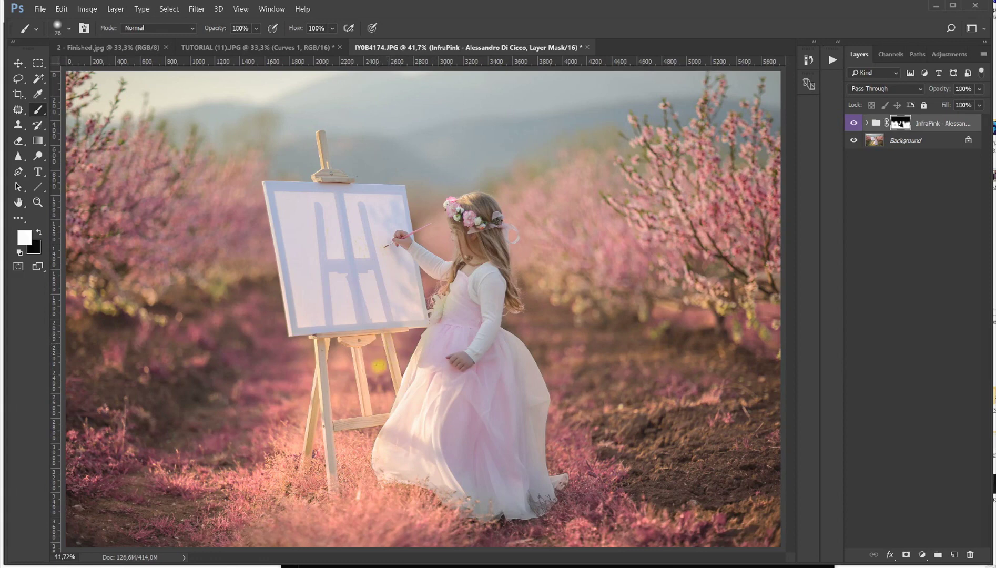
key(x)
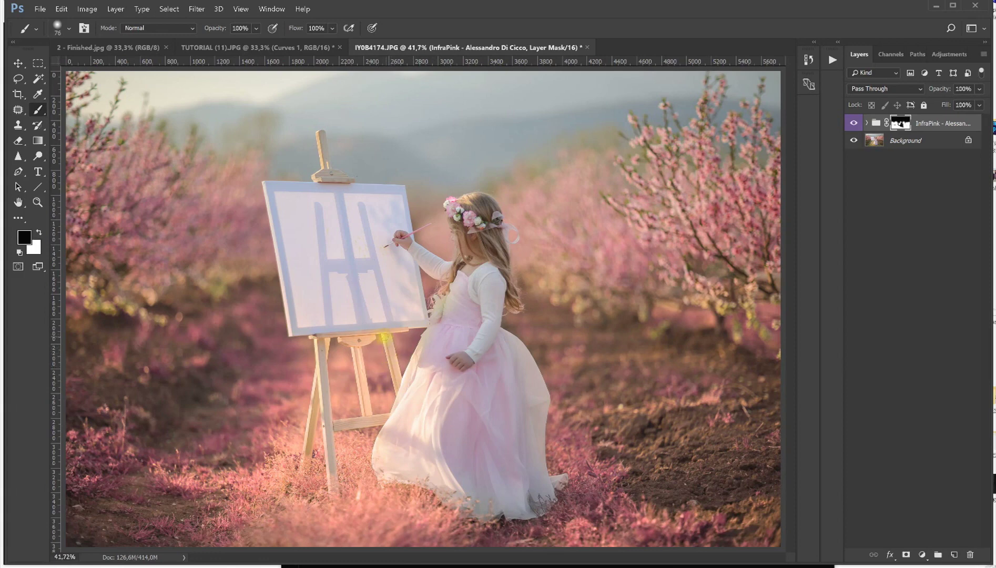
key(x)
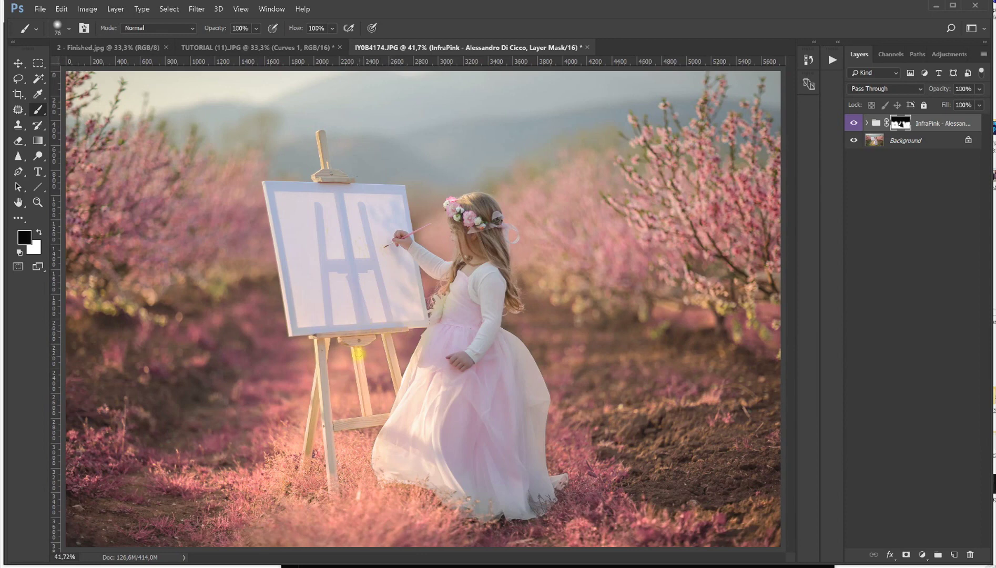
shift+click(369, 422)
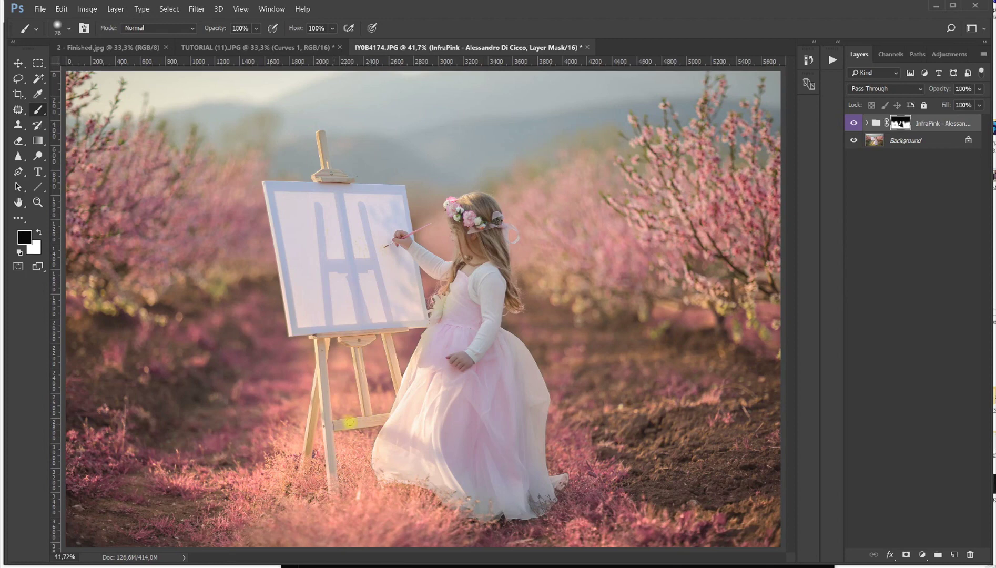
key(x)
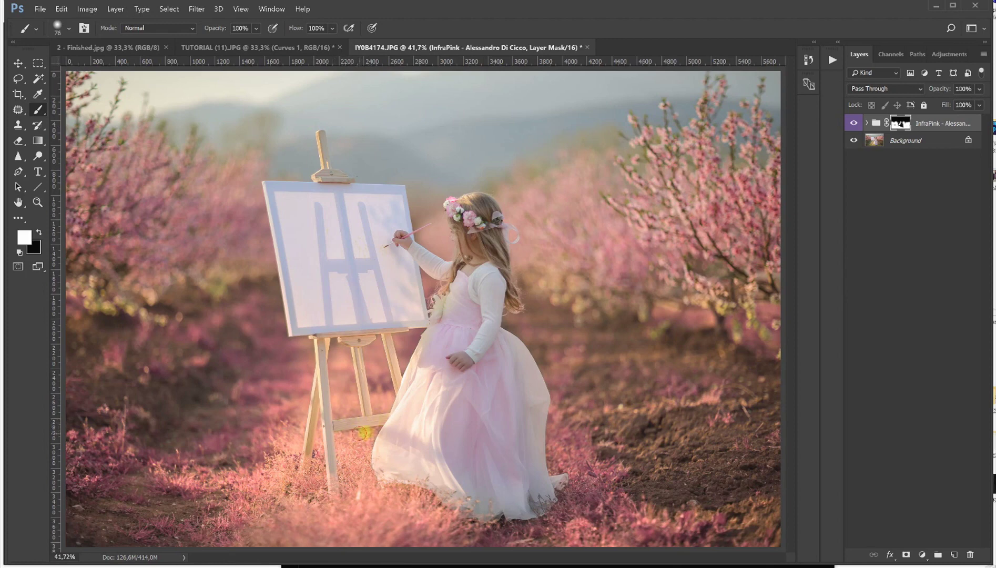
key(x)
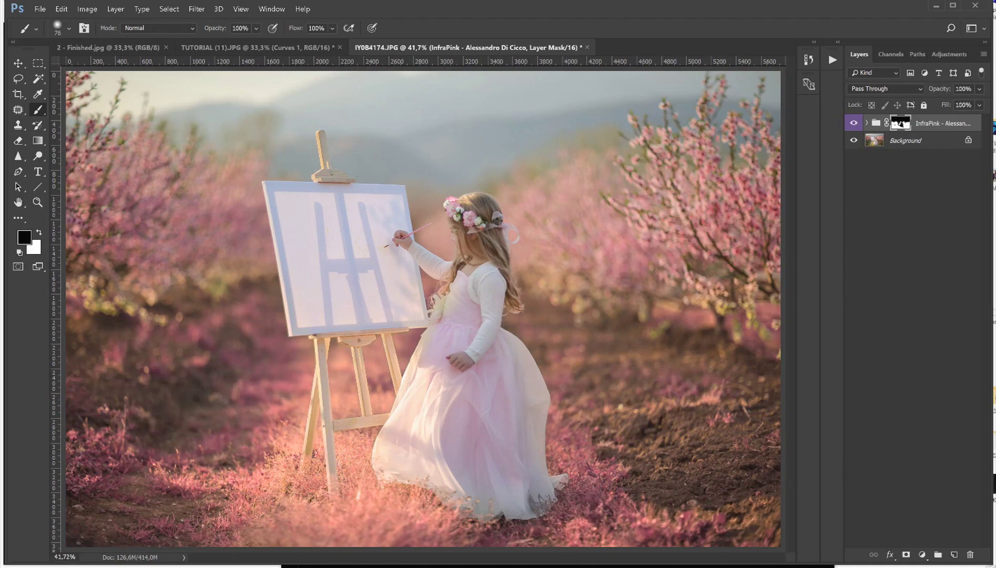
Compare the photo with and without the InfraPink group, and lower the group's opacity to 77%
click(853, 124)
click(853, 124)
click(853, 124)
click(853, 124)
click(980, 90)
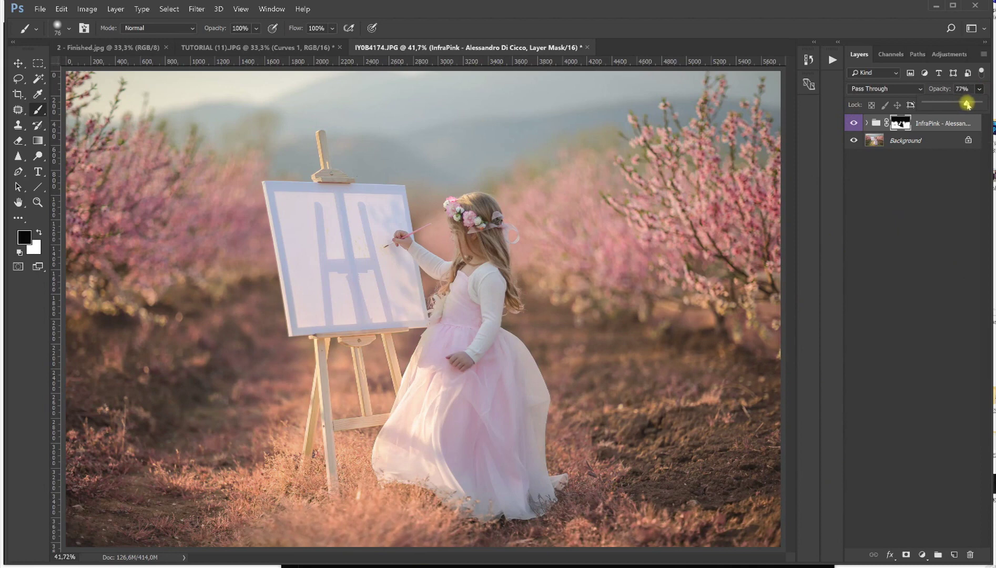
Compare the photo with and without the InfraPink group at its reduced opacity
click(854, 124)
click(854, 124)
click(855, 123)
click(855, 124)
click(855, 124)
click(855, 124)
click(855, 124)
click(855, 123)
click(855, 124)
click(855, 124)
click(855, 124)
click(855, 124)
Flatten the InfraPink group and the photo into a single Background layer
click(116, 9)
key(Escape)
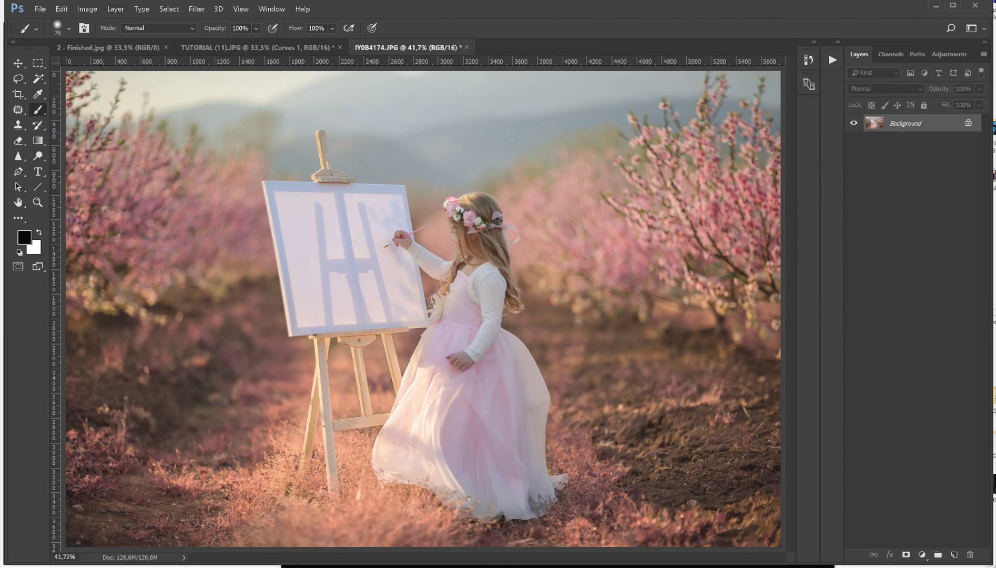
Open the "Photo for desing" image from the Little Painter folder of VIDEO TUTORIAL in Photoshop
mouse_move(244, 567)
mouse_move(155, 567)
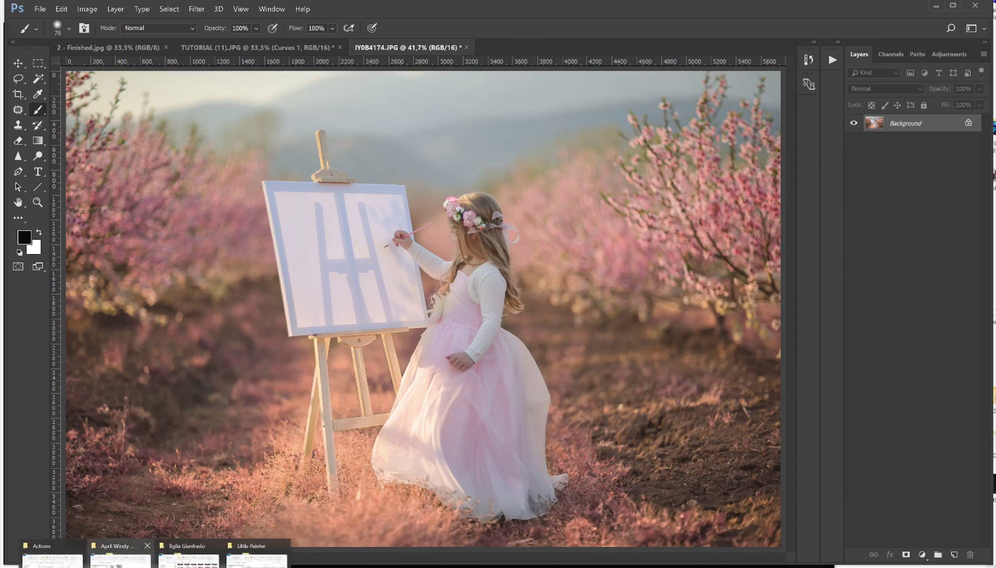
click(120, 559)
click(297, 251)
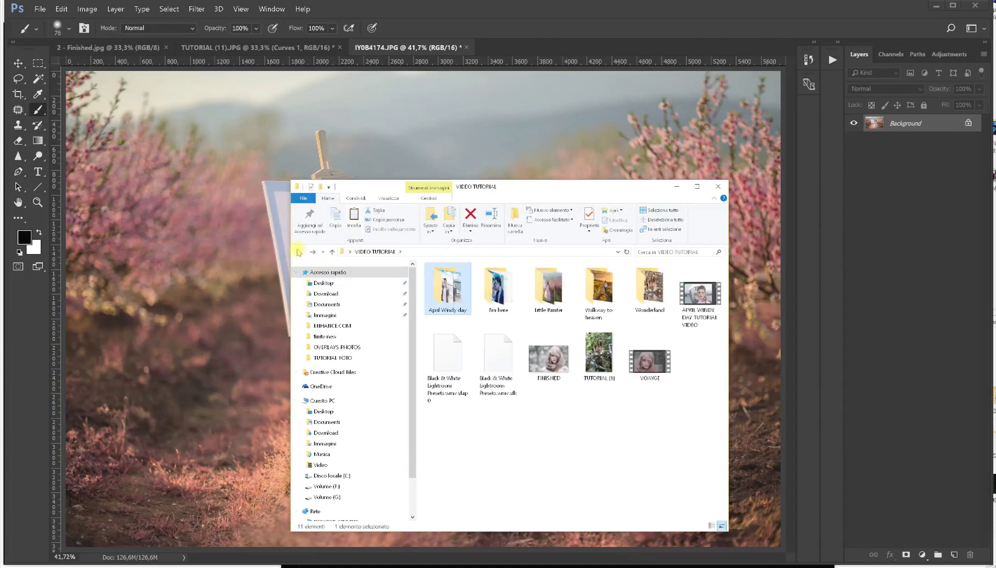
double_click(545, 292)
click(501, 284)
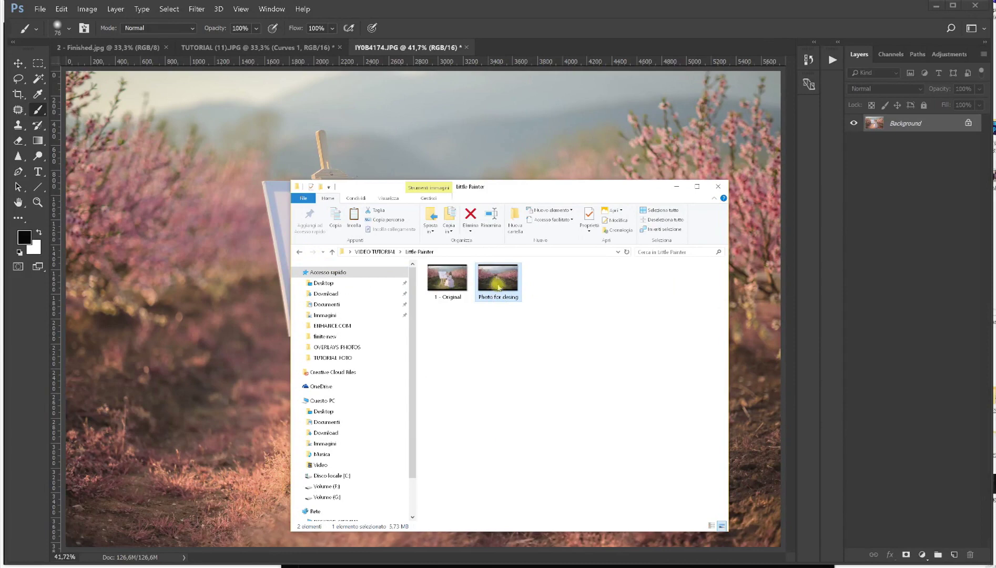
right_click(498, 286)
mouse_move(642, 415)
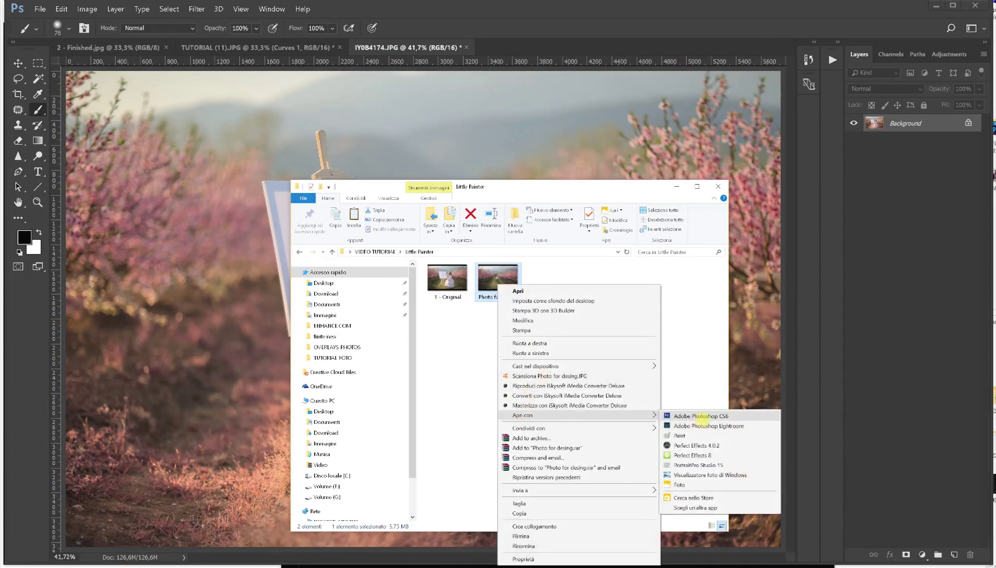
click(702, 416)
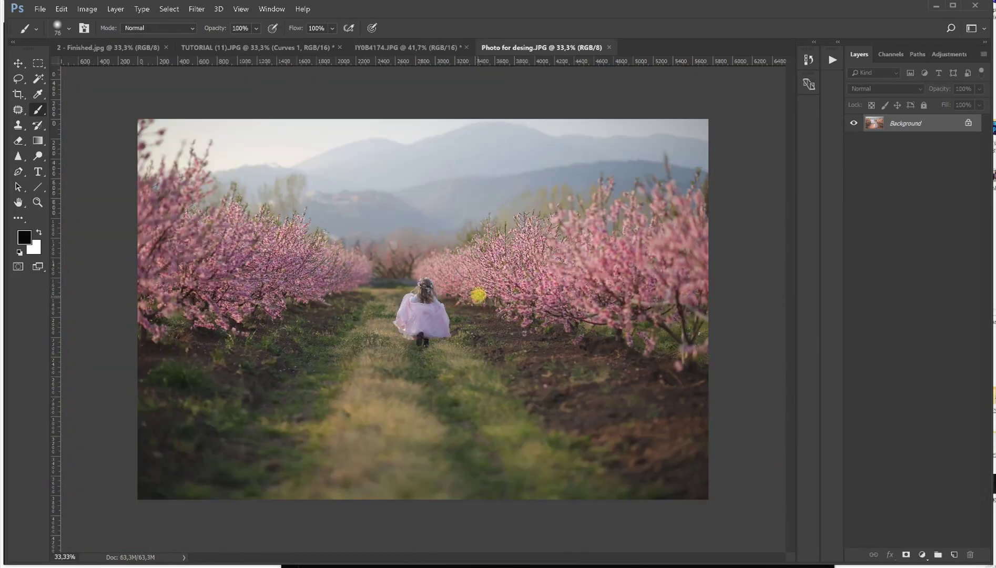
Fit the orchard photo on screen and open it in the Filter Gallery with the preview reduced to 33.3%
click(38, 202)
right_click(240, 216)
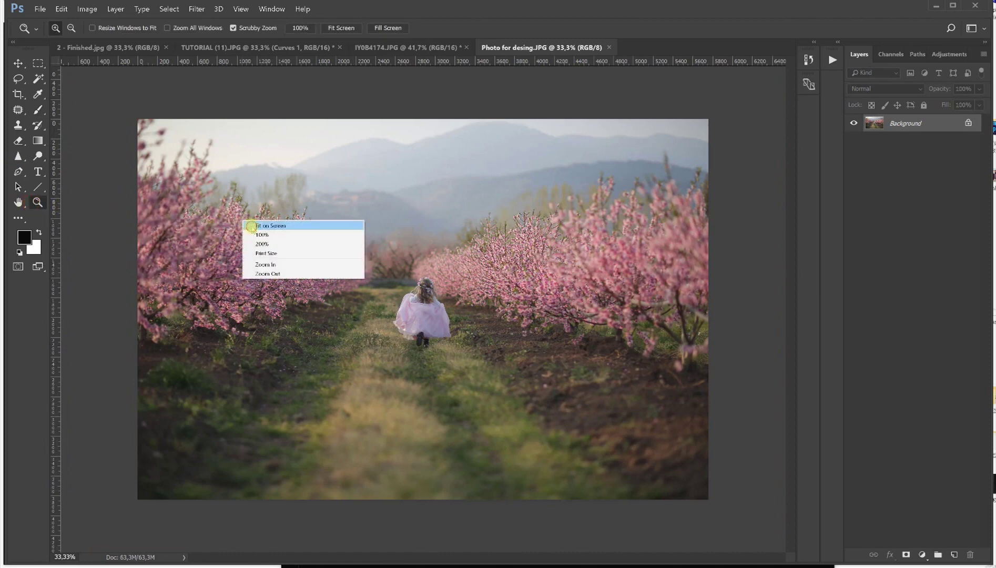
click(249, 223)
click(198, 8)
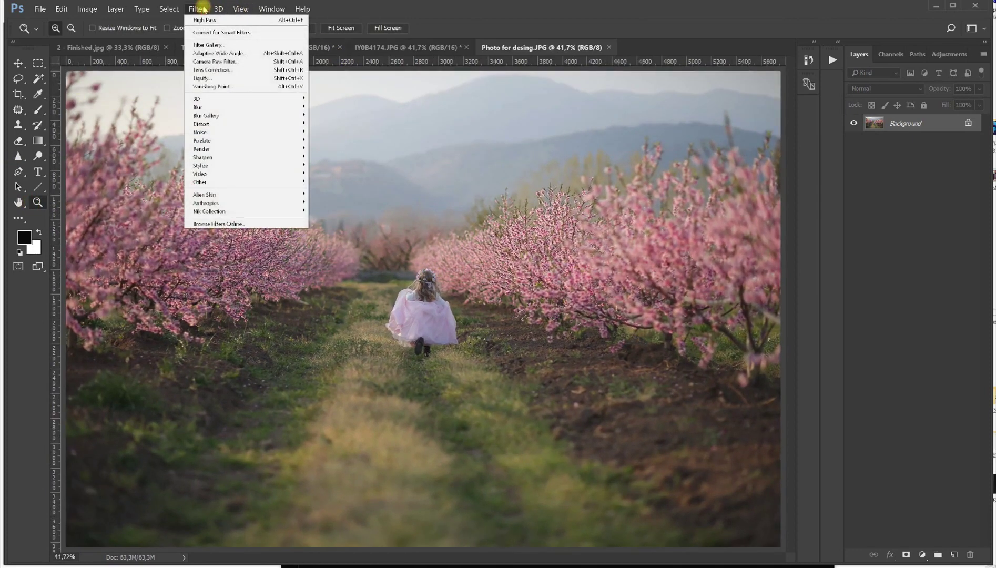
click(209, 45)
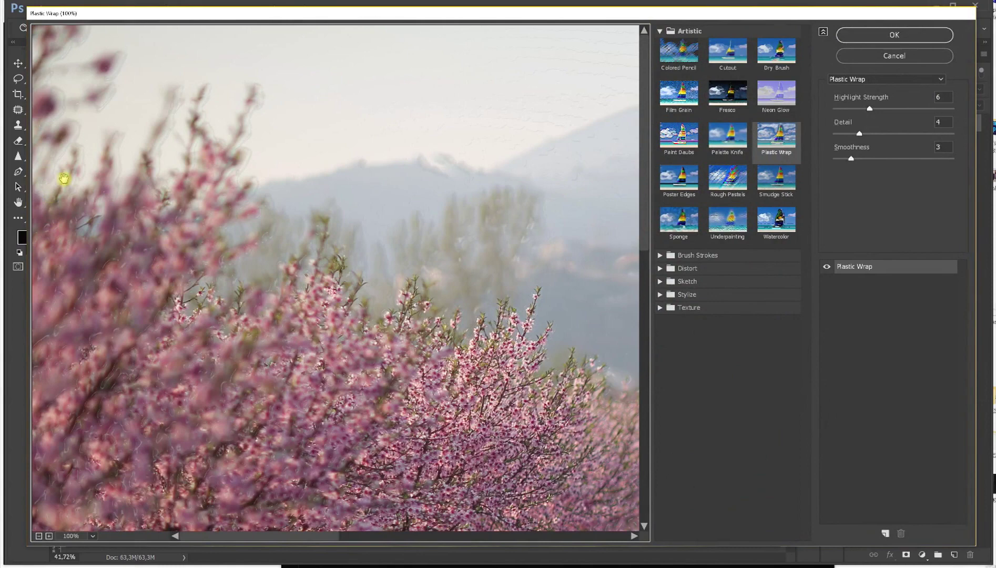
alt+click(210, 423)
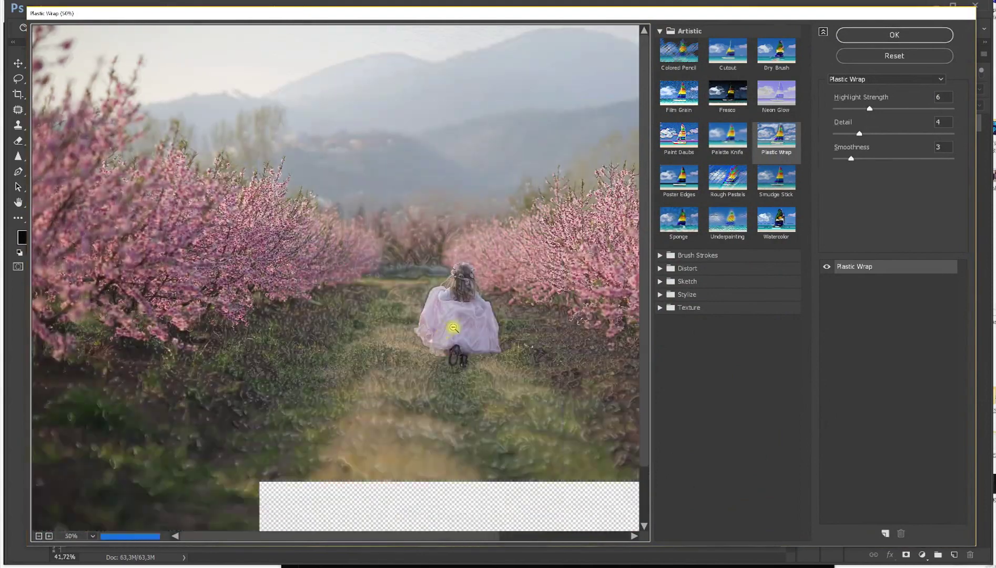
alt+click(447, 323)
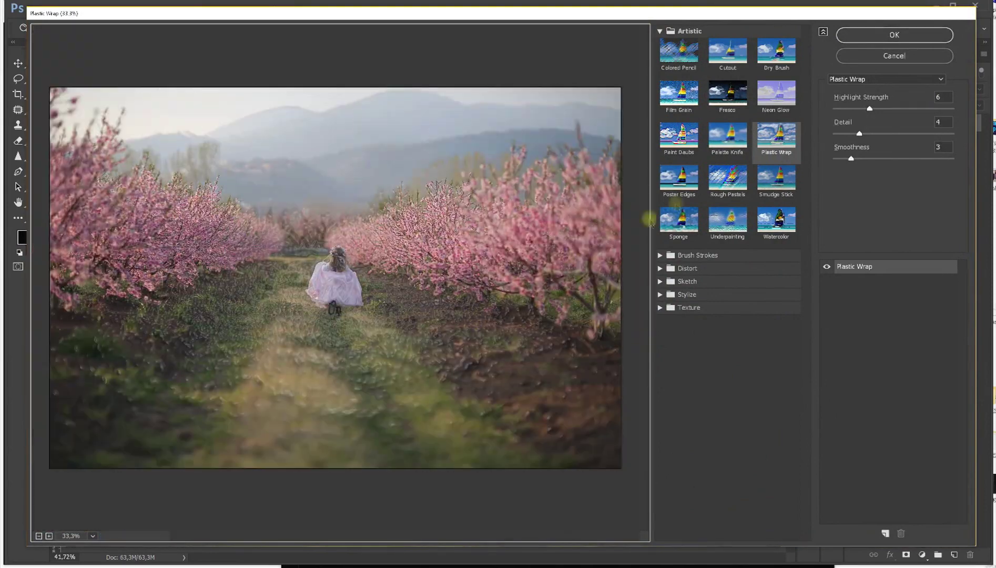
Preview the Artistic filters from Colored Pencil to Palette Knife on the orchard photo, and leave the Filter Gallery without applying one
click(687, 55)
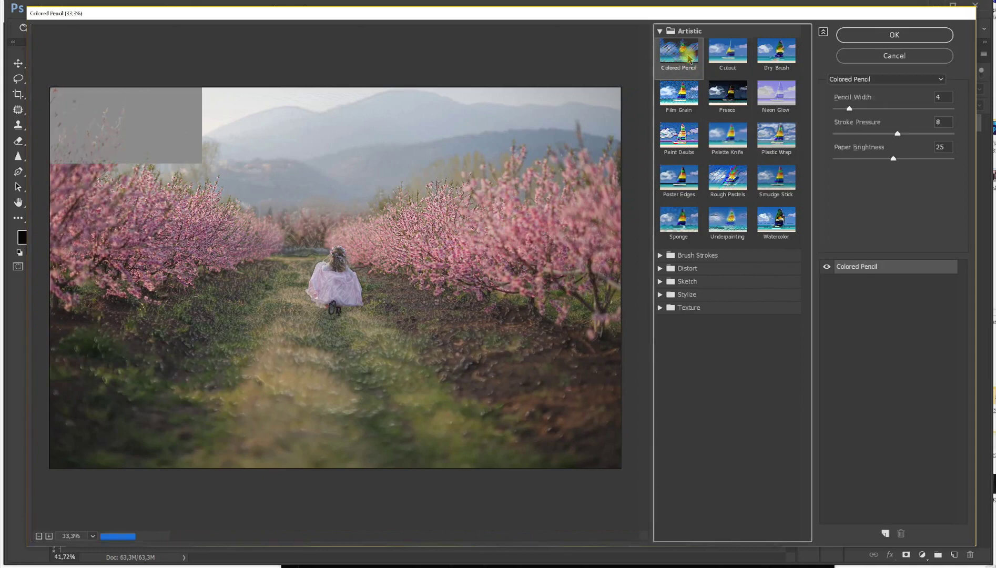
click(727, 56)
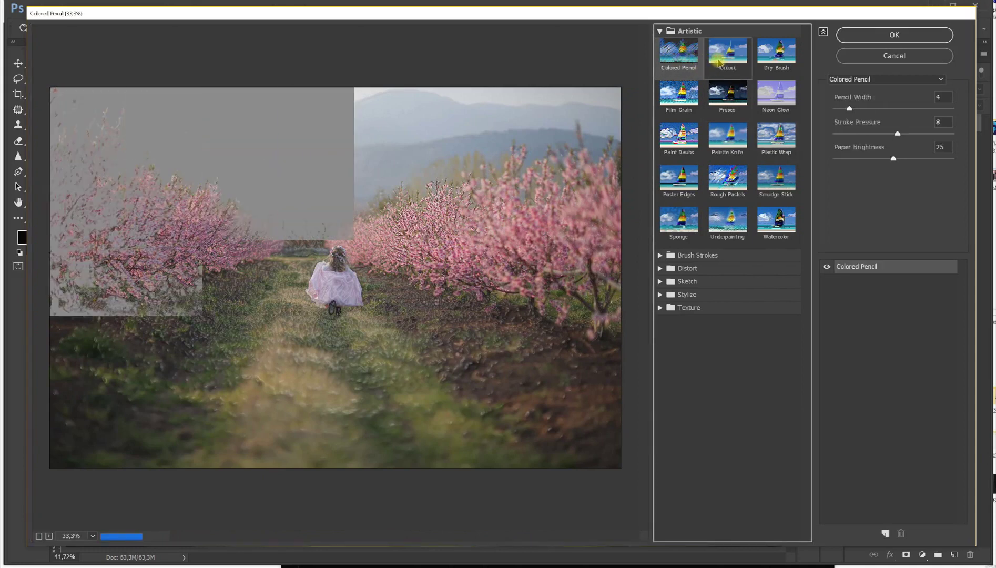
click(770, 63)
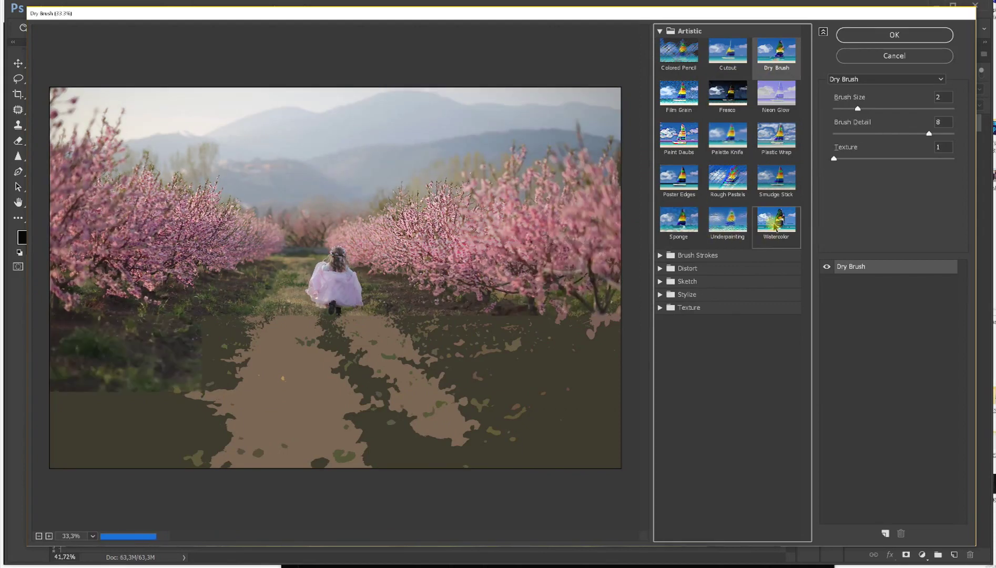
click(692, 100)
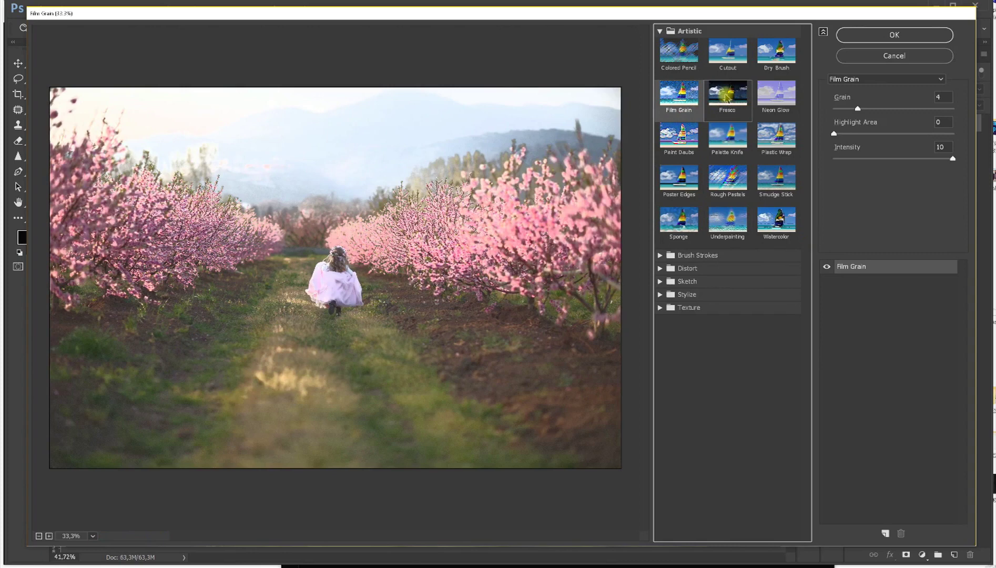
click(727, 100)
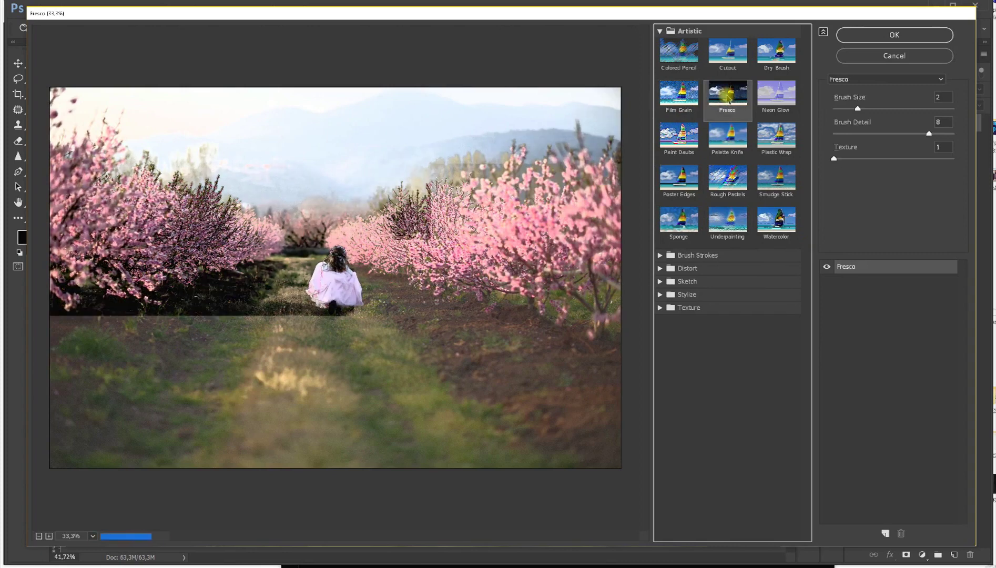
click(774, 96)
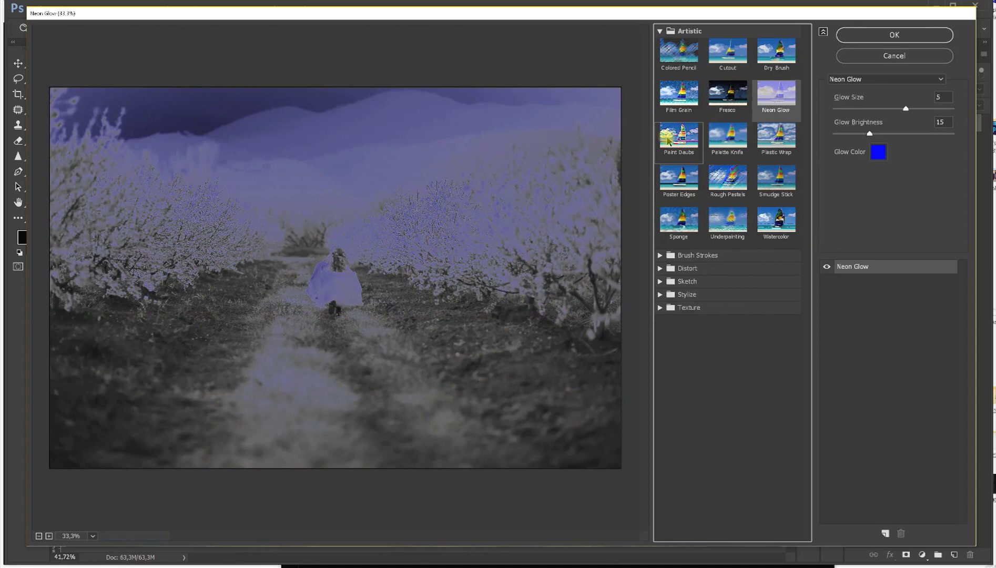
click(672, 136)
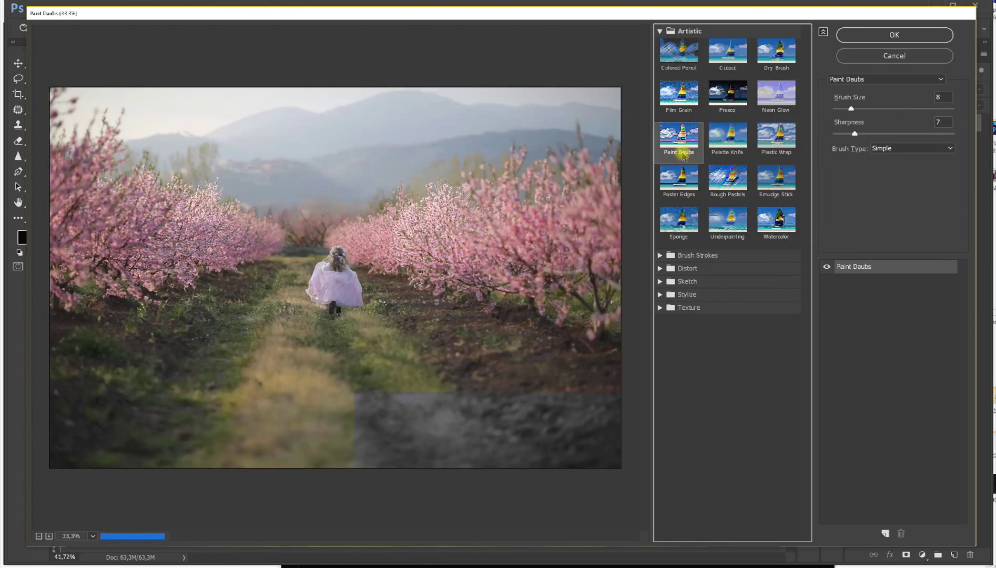
click(716, 145)
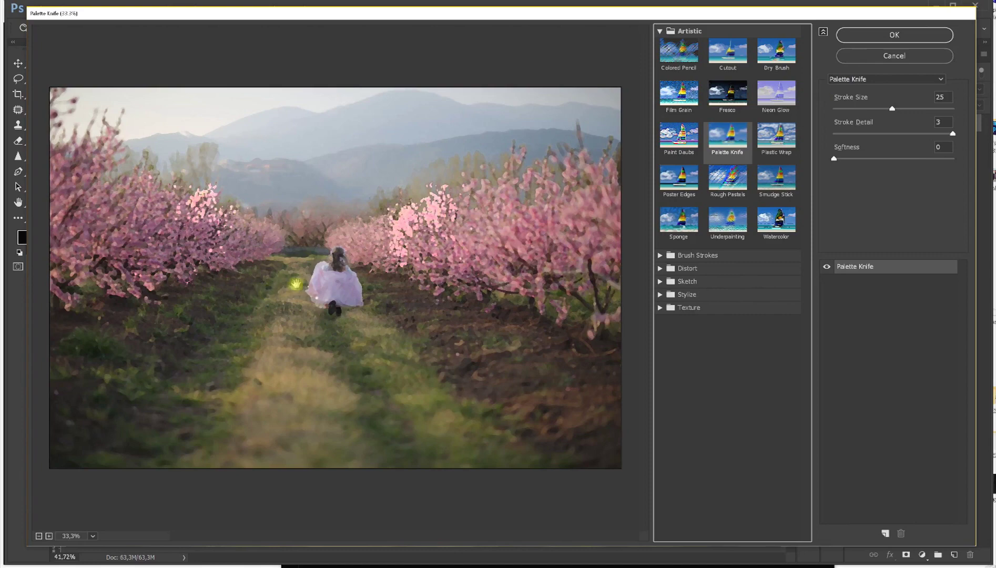
click(896, 58)
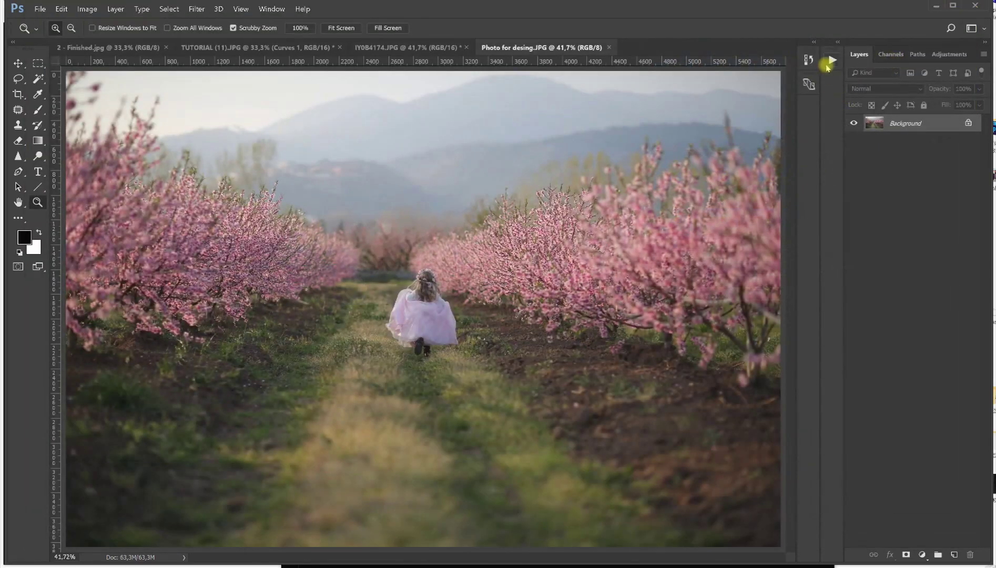
Run the InfraPink action on the orchard photo and put the action list away
click(830, 61)
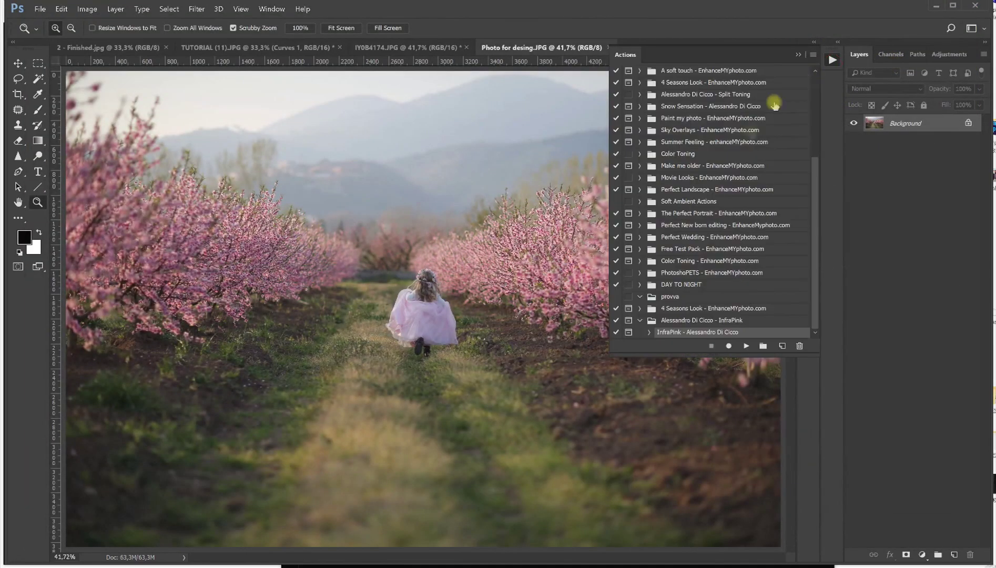
click(747, 346)
click(494, 232)
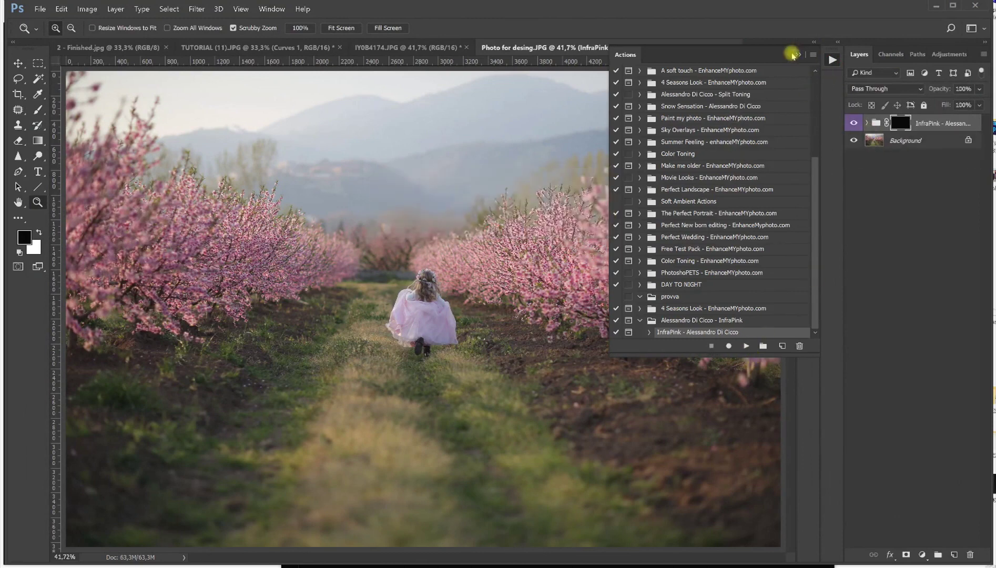
click(798, 54)
Paint white with the Brush on the InfraPink group's mask to reveal the effect over the path and the ground below the trees
click(37, 109)
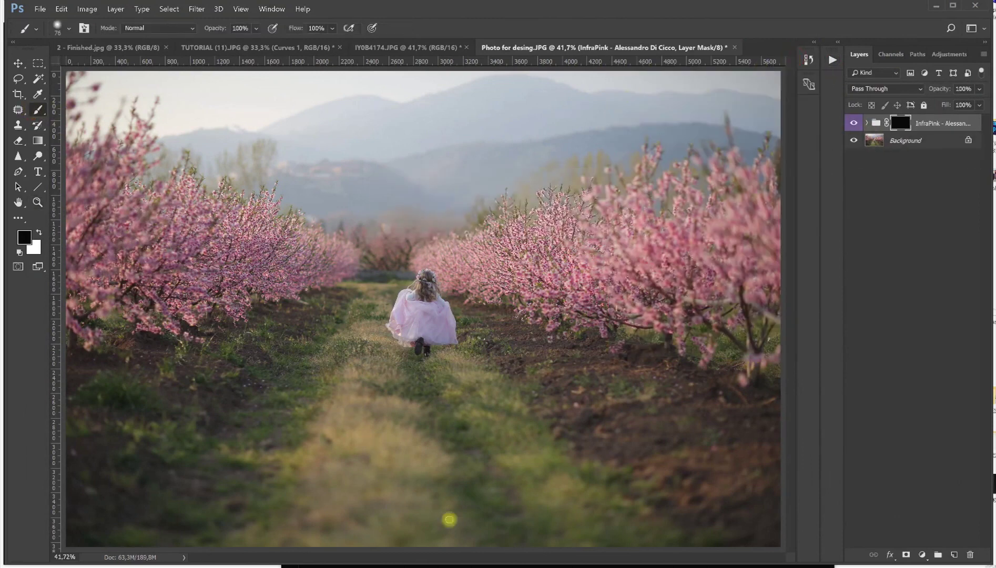
key(x)
mouse_move(298, 319)
alt+mouse_down()
mouse_move(343, 331)
mouse_move(384, 295)
mouse_move(240, 338)
mouse_move(240, 358)
mouse_move(279, 365)
mouse_move(212, 353)
mouse_move(56, 375)
mouse_move(109, 336)
mouse_move(252, 376)
mouse_move(244, 412)
mouse_move(354, 444)
mouse_move(294, 503)
mouse_move(352, 528)
mouse_move(488, 547)
mouse_move(465, 567)
mouse_move(432, 549)
mouse_move(397, 497)
mouse_move(336, 486)
mouse_move(498, 433)
mouse_move(288, 428)
mouse_move(506, 396)
mouse_move(380, 363)
mouse_move(475, 373)
mouse_move(468, 313)
mouse_move(487, 331)
mouse_move(643, 385)
mouse_move(572, 357)
mouse_move(616, 363)
mouse_move(751, 457)
mouse_move(719, 449)
mouse_move(736, 340)
mouse_move(794, 384)
mouse_move(625, 309)
mouse_move(644, 338)
mouse_move(535, 347)
mouse_move(385, 295)
mouse_move(397, 283)
mouse_move(376, 289)
mouse_move(330, 361)
mouse_move(247, 315)
mouse_move(219, 344)
mouse_move(114, 359)
mouse_move(82, 381)
mouse_move(278, 433)
alt+mouse_up()
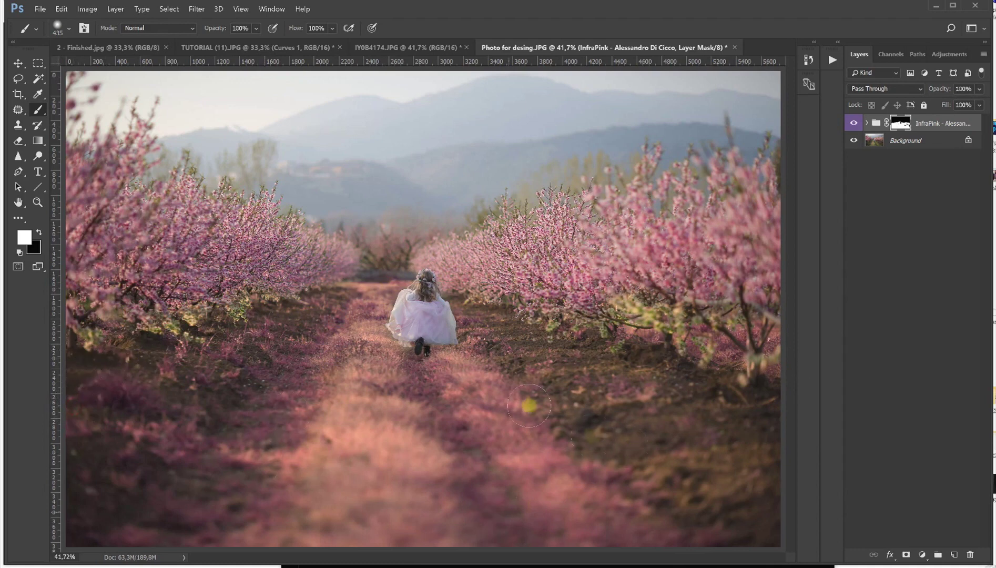
alt+right_click(493, 345)
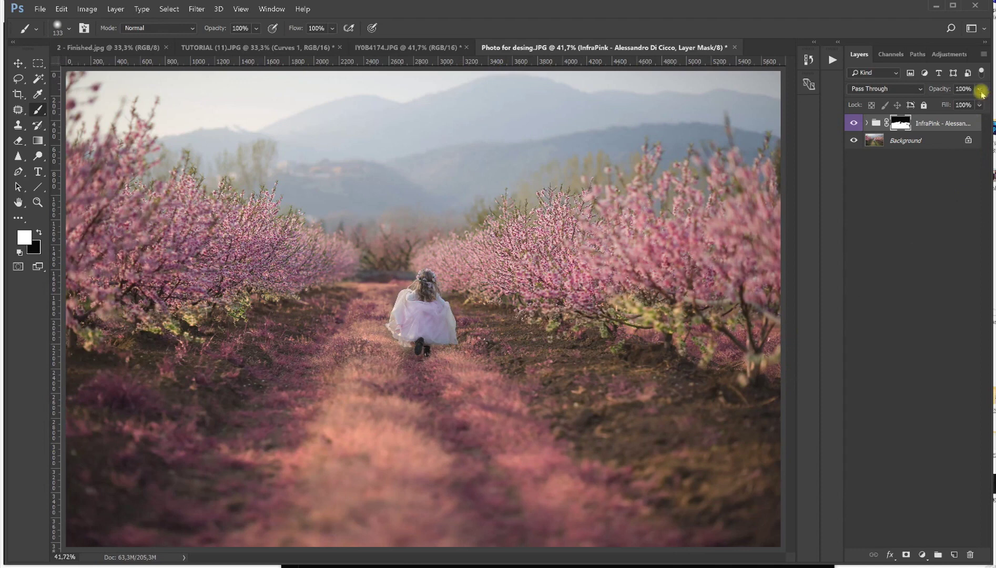
Reduce the InfraPink group's opacity to 75% and flatten the orchard image
drag(982, 93, 967, 104)
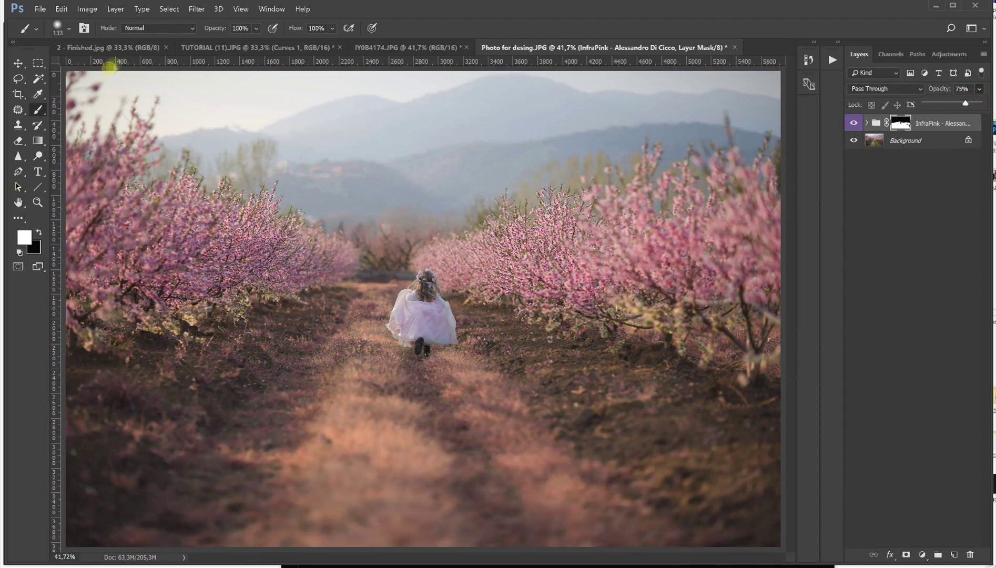
click(116, 9)
click(137, 333)
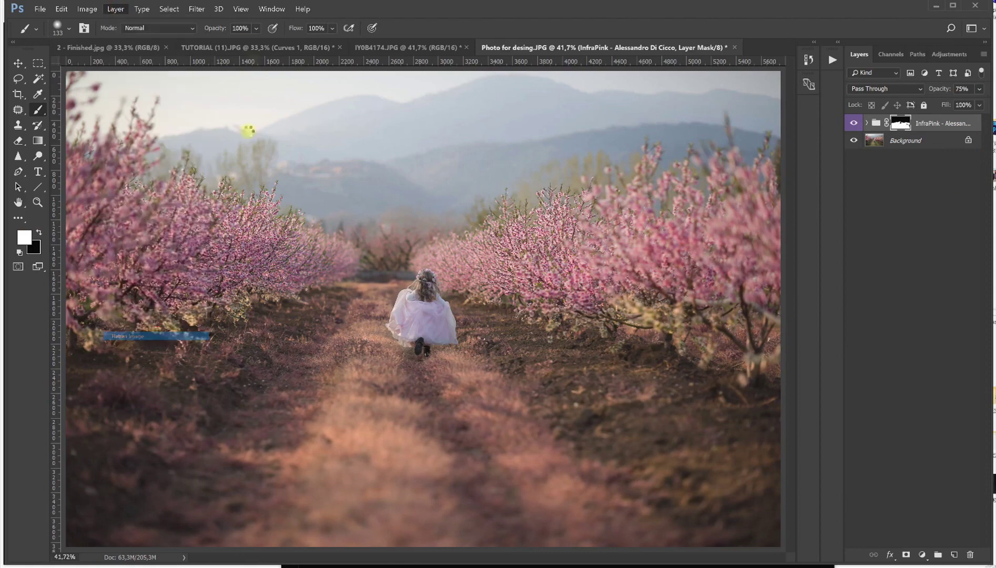
Apply the Palette Knife filter to the orchard photo with stroke size 25, stroke detail 3 and softness 0
click(195, 10)
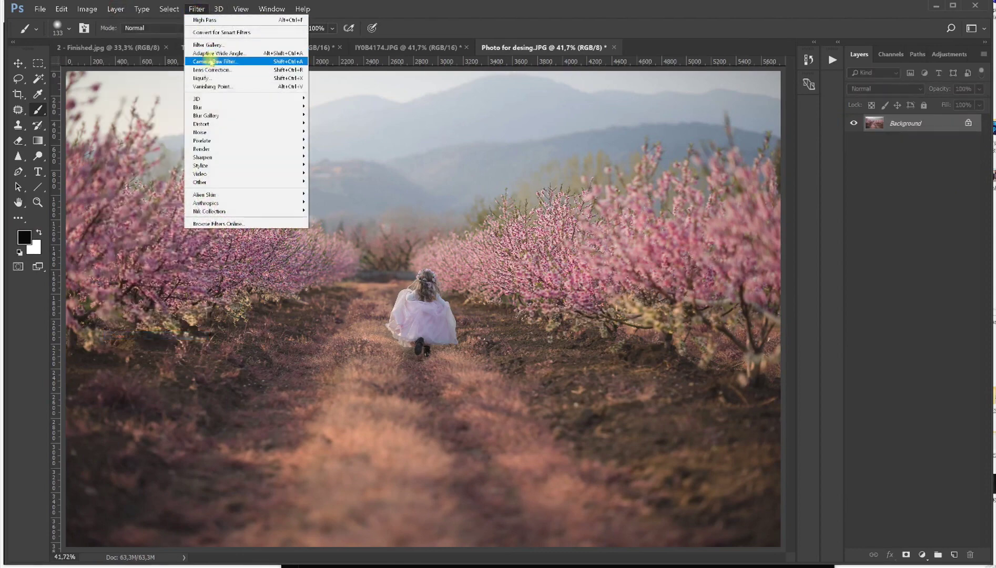
click(208, 45)
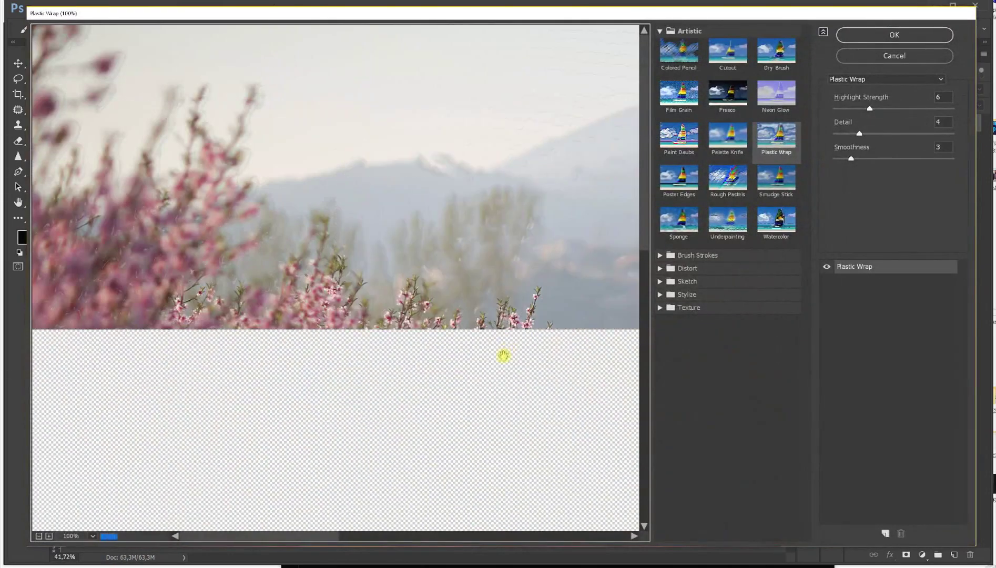
click(729, 139)
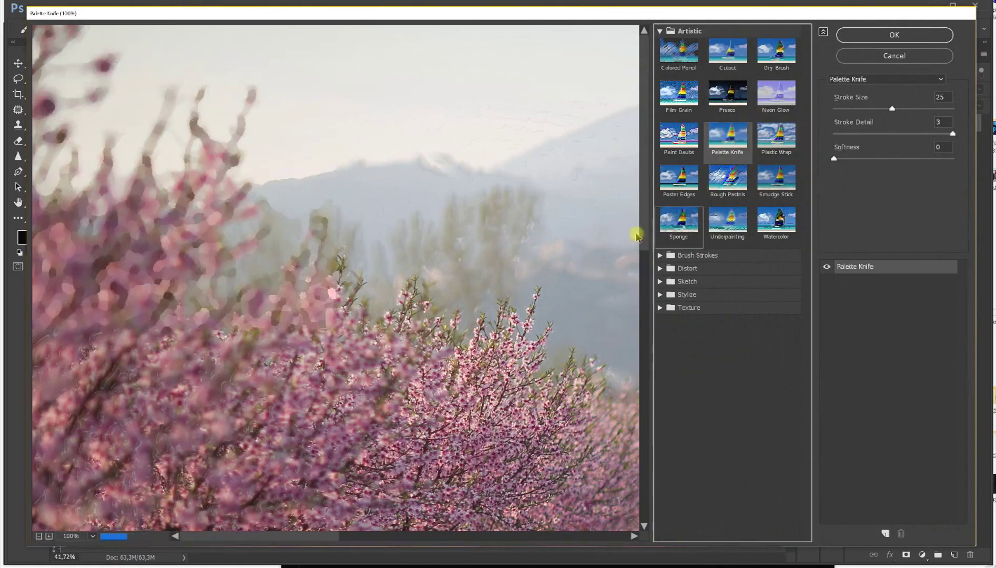
alt+click(300, 374)
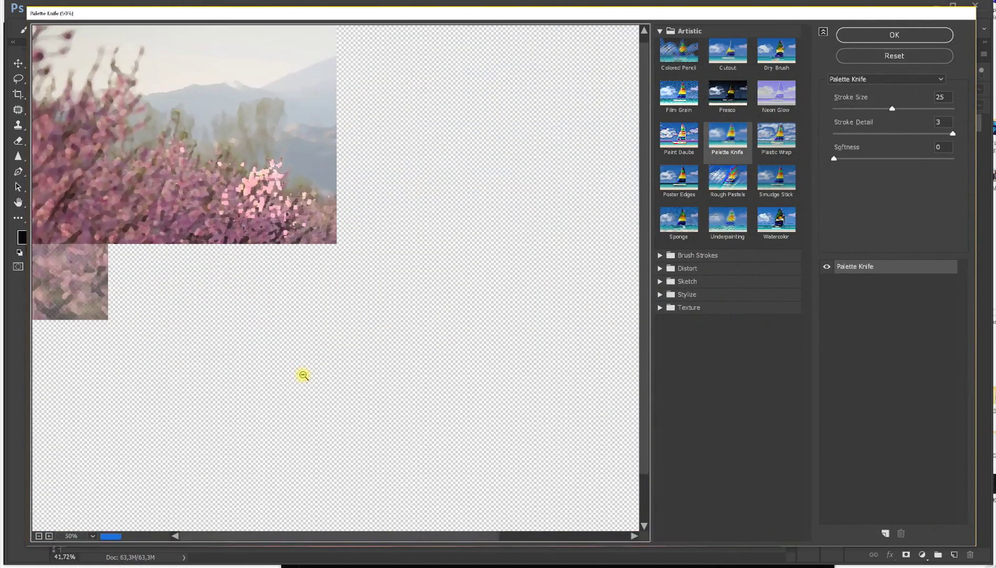
drag(460, 319, 445, 267)
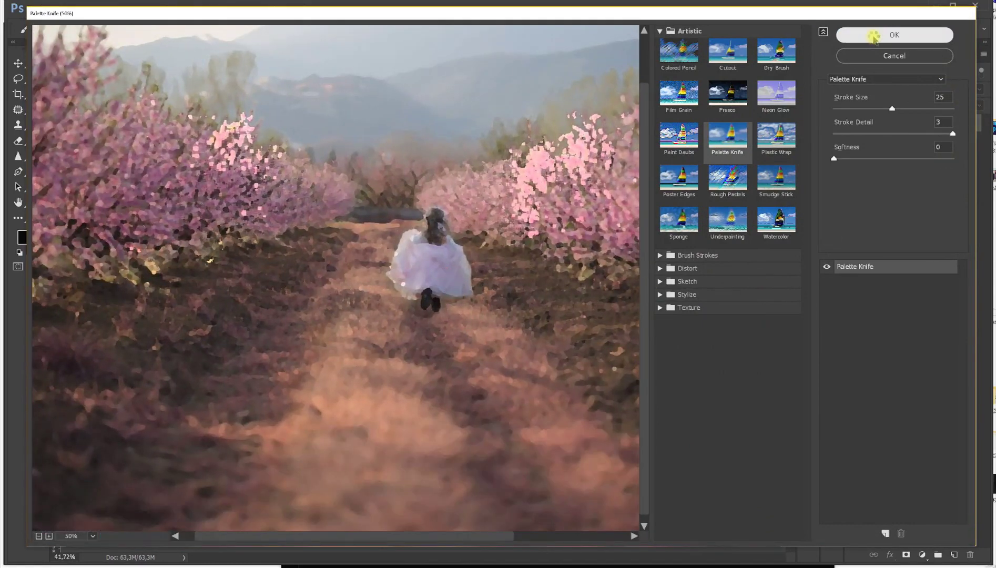
click(874, 36)
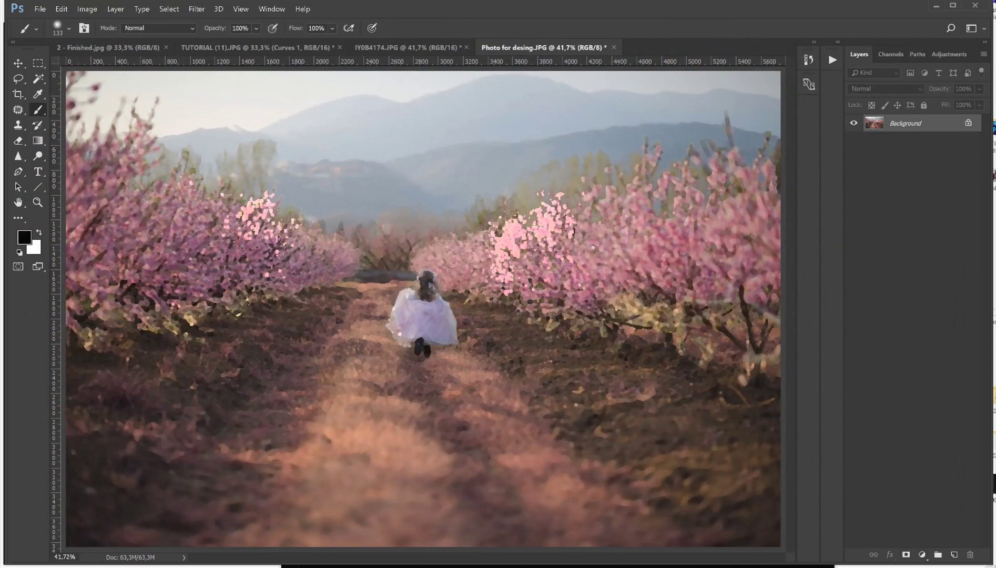
Select the whole painted orchard image with the Rectangular Marquee and copy it
click(37, 202)
right_click(114, 203)
click(196, 209)
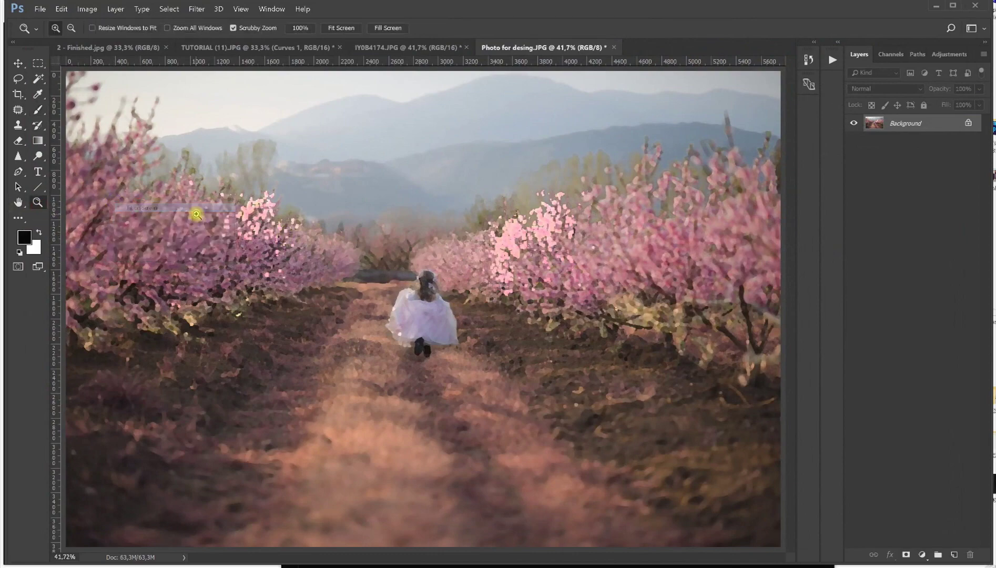
right_click(205, 216)
click(252, 269)
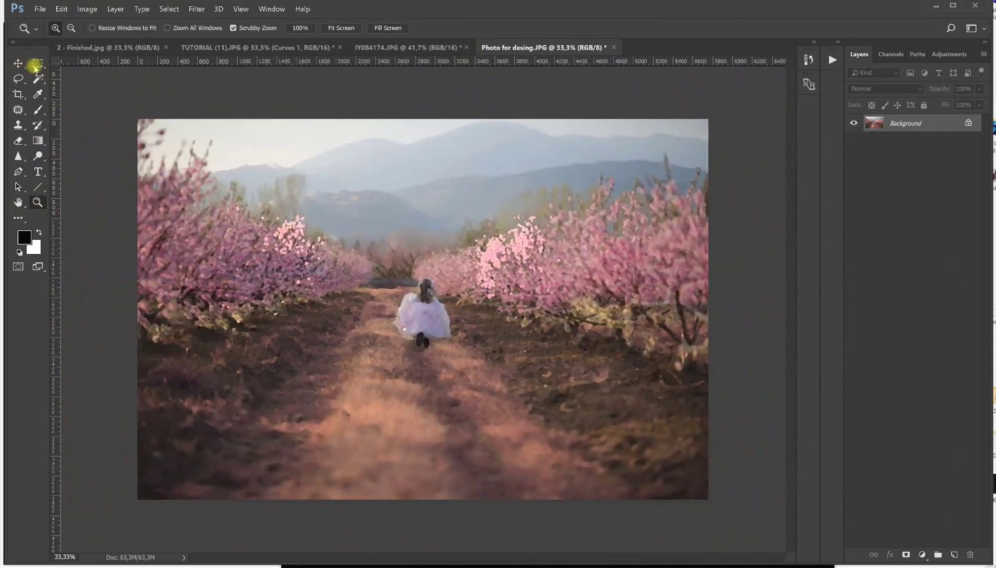
click(37, 65)
drag(137, 119, 674, 498)
click(61, 9)
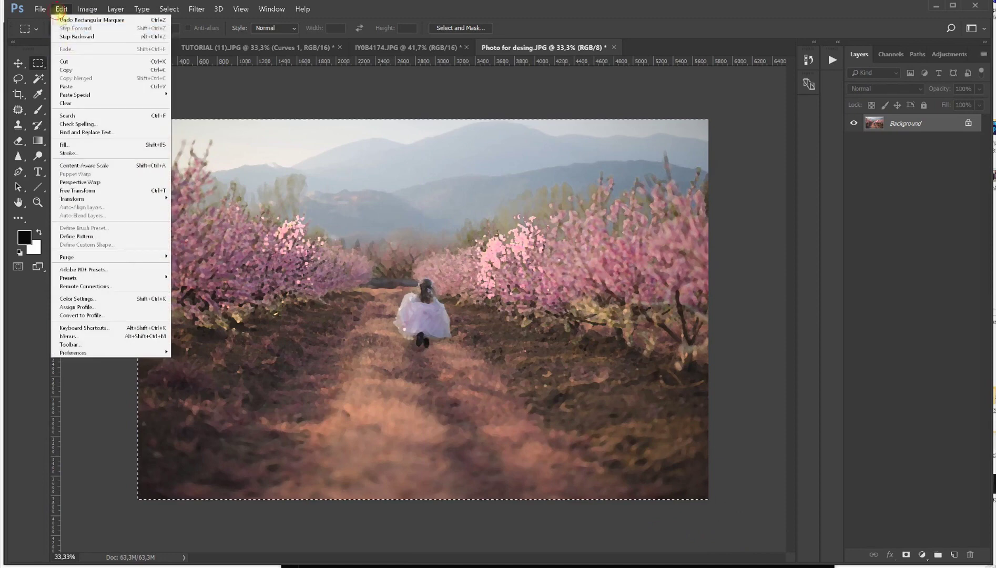
click(105, 69)
Paste the copied orchard painting as a new layer in the IY0B4174.JPG portrait
click(393, 48)
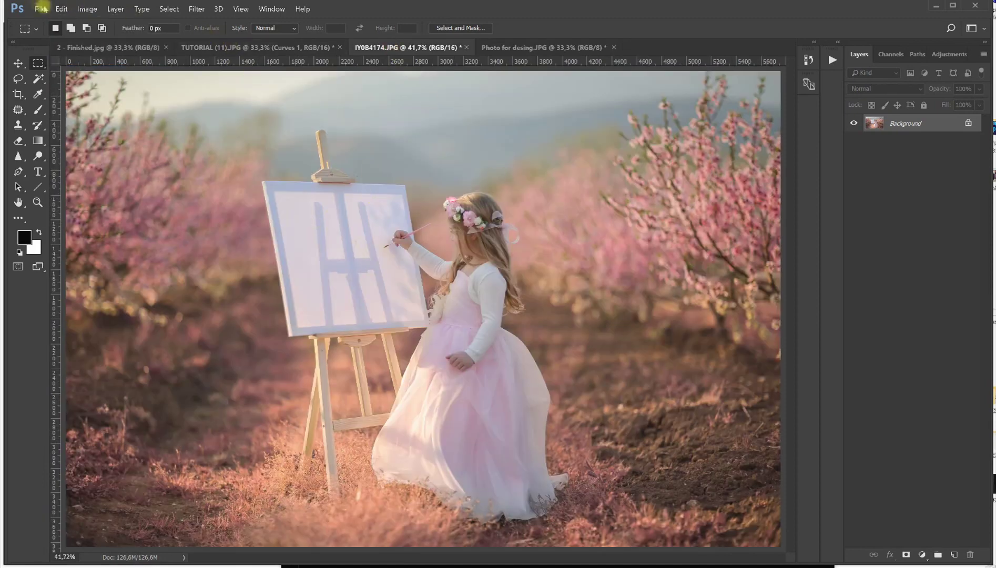
click(61, 9)
click(93, 88)
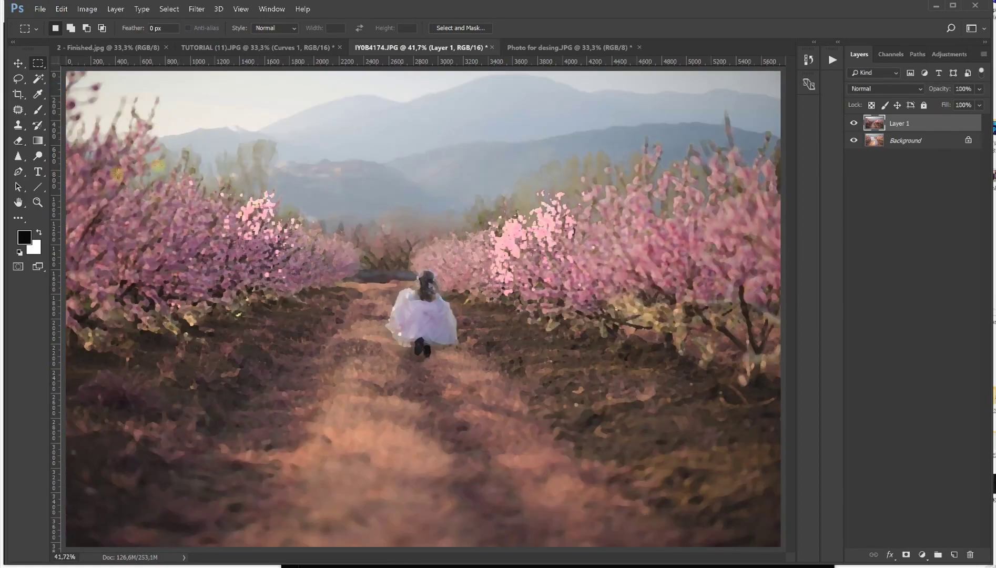
Scale the pasted orchard painting to about 14.4% with Free Transform and place it on the easel's white canvas
click(37, 202)
right_click(220, 206)
click(246, 260)
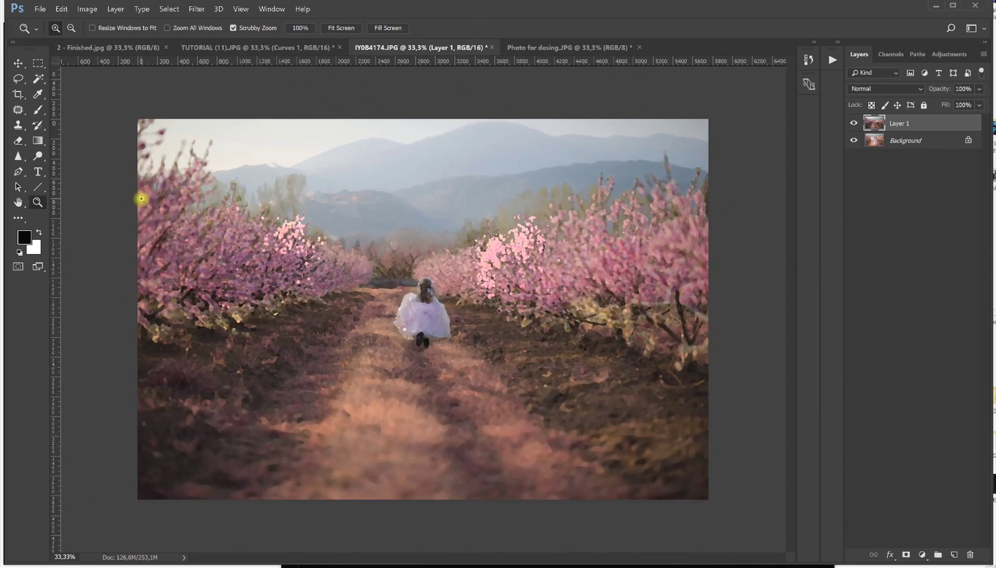
key(ctrl+t)
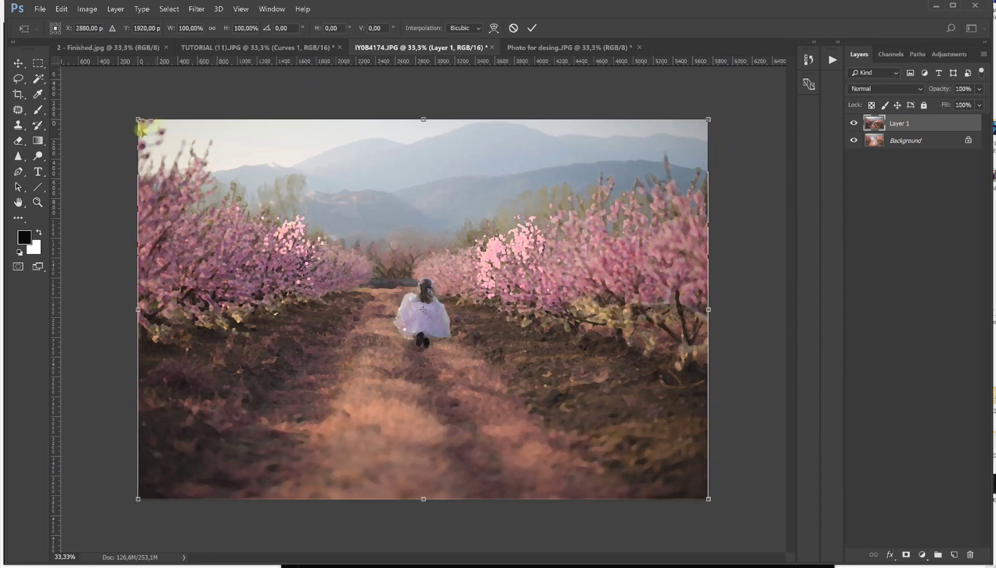
drag(136, 118, 172, 151)
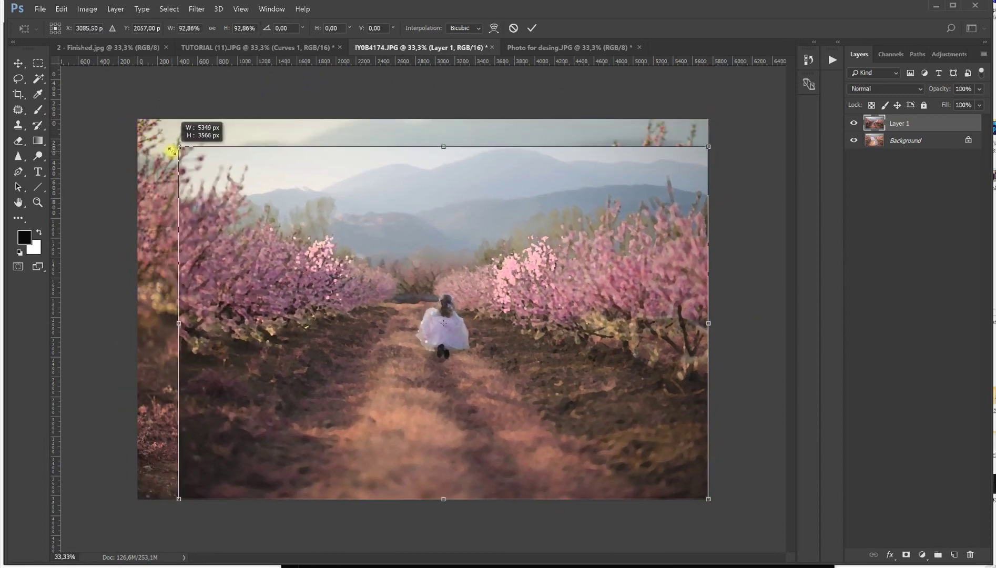
drag(172, 151, 488, 358)
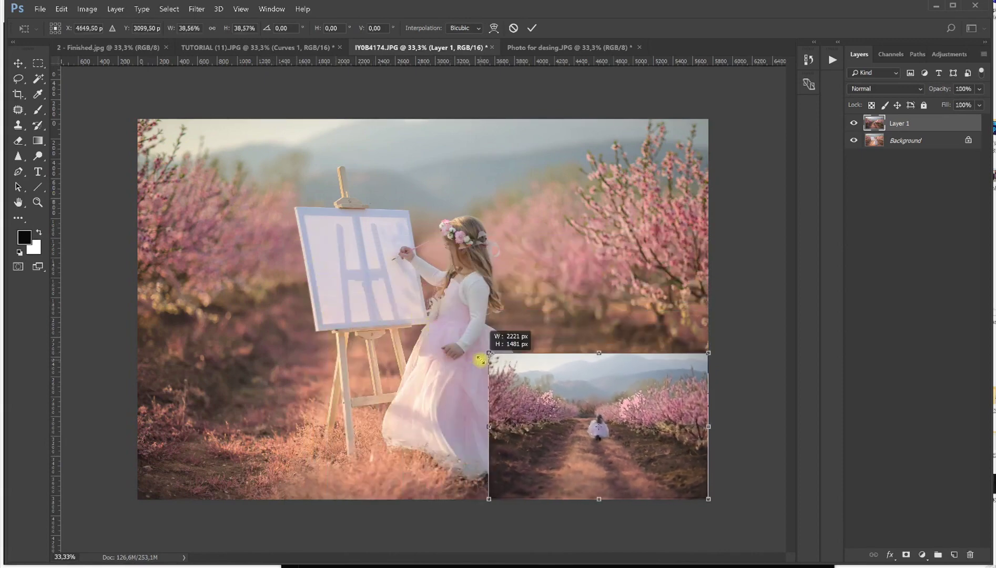
drag(597, 413, 427, 278)
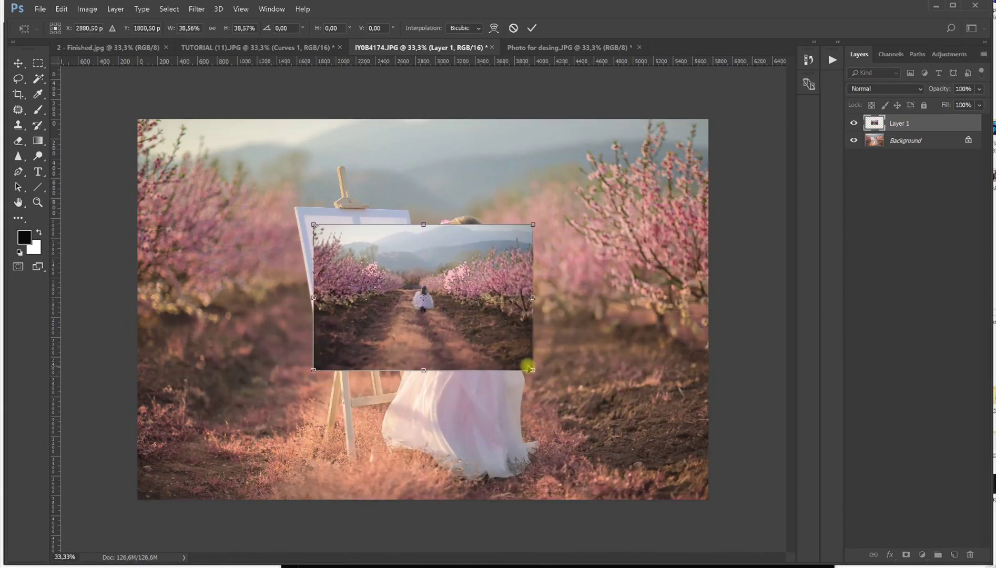
drag(533, 370, 377, 269)
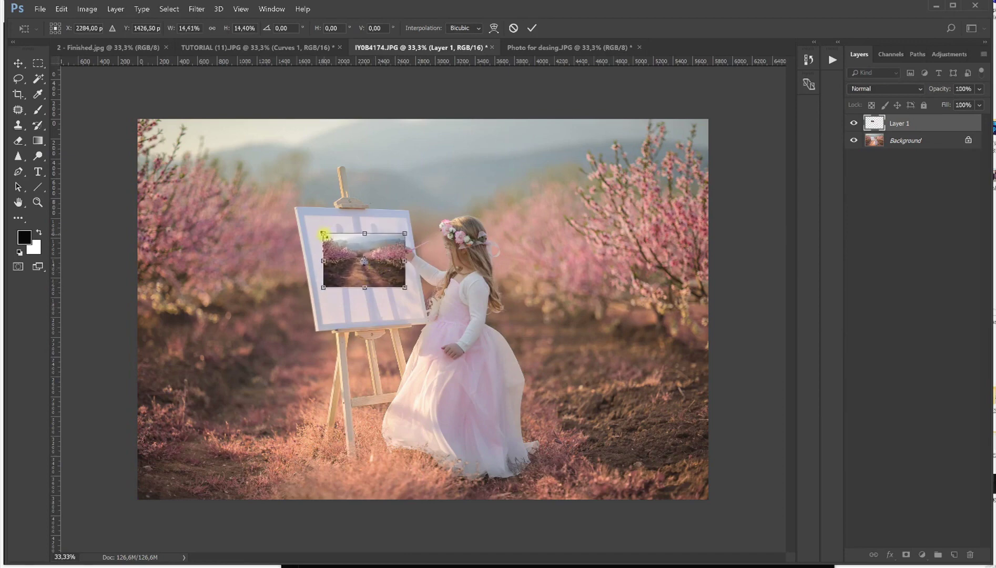
click(36, 195)
click(442, 219)
Distort the orchard painting with Free Transform so its four corners match the corners of the easel's canvas
click(365, 241)
click(334, 247)
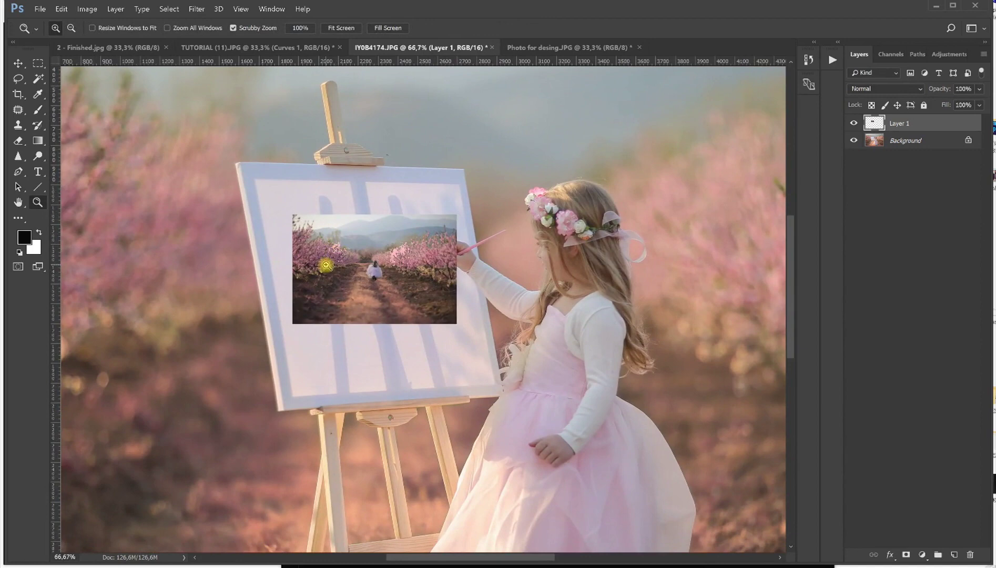
click(328, 263)
key(ctrl+t)
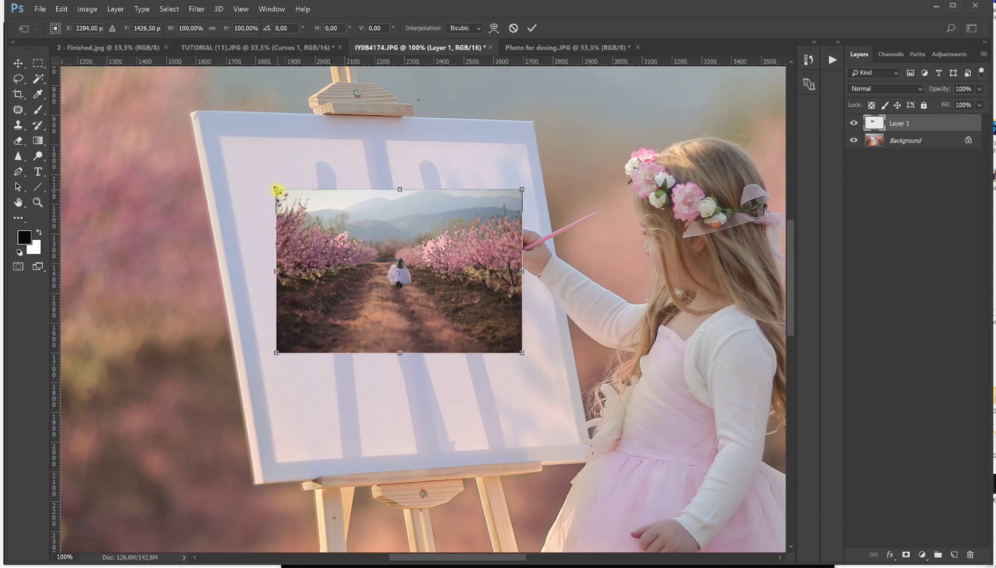
drag(278, 190, 199, 112)
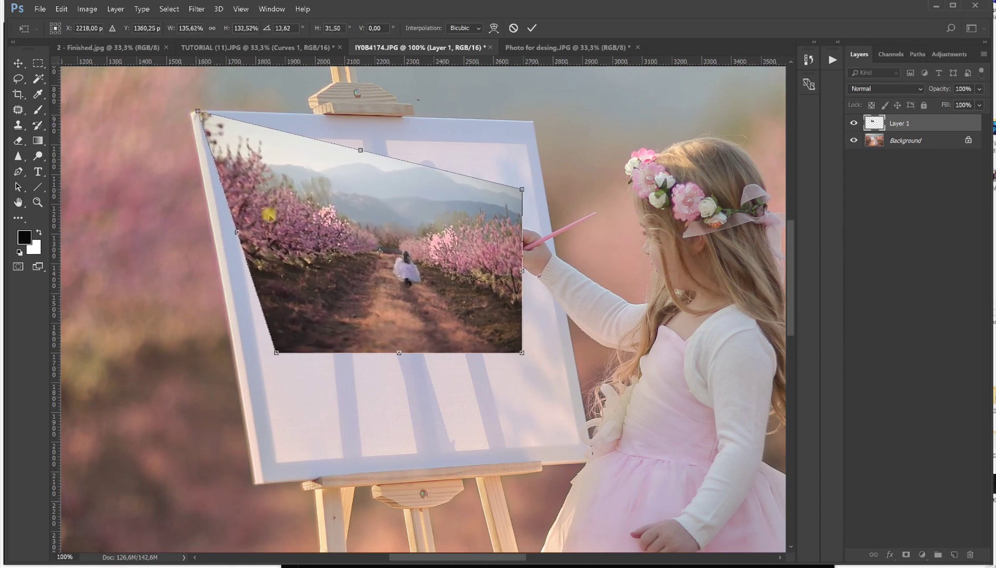
drag(277, 354, 263, 481)
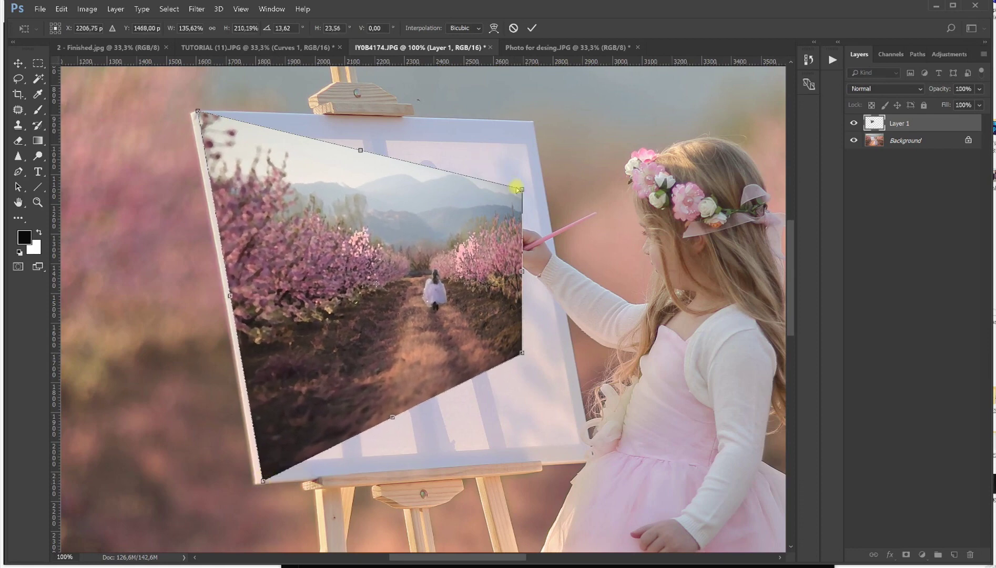
drag(522, 185, 533, 122)
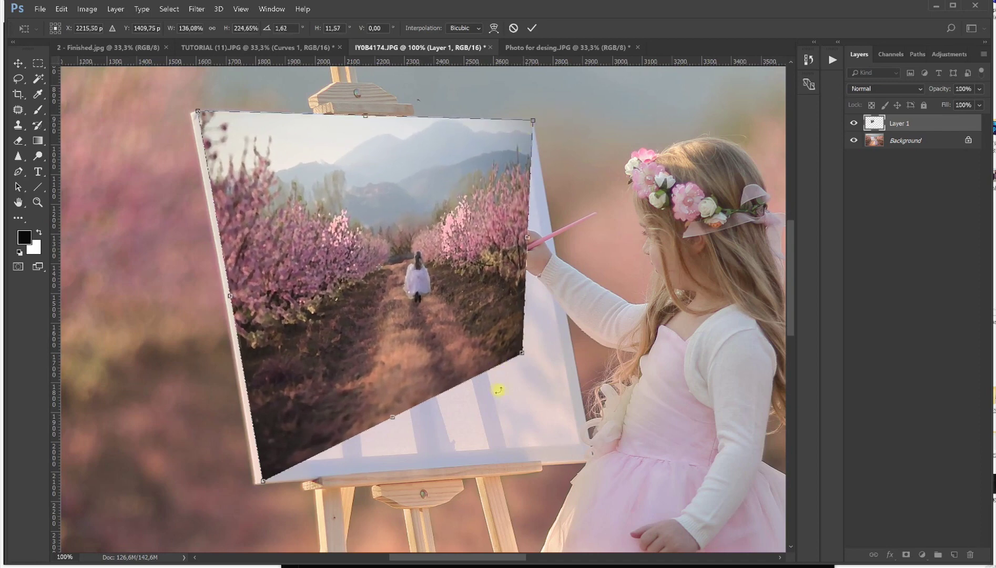
drag(523, 355, 595, 461)
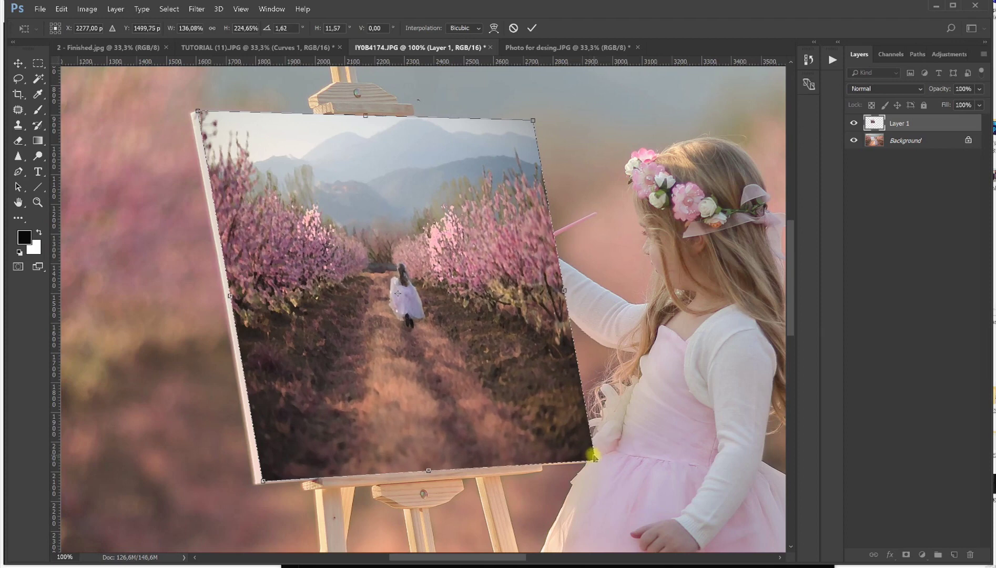
click(533, 30)
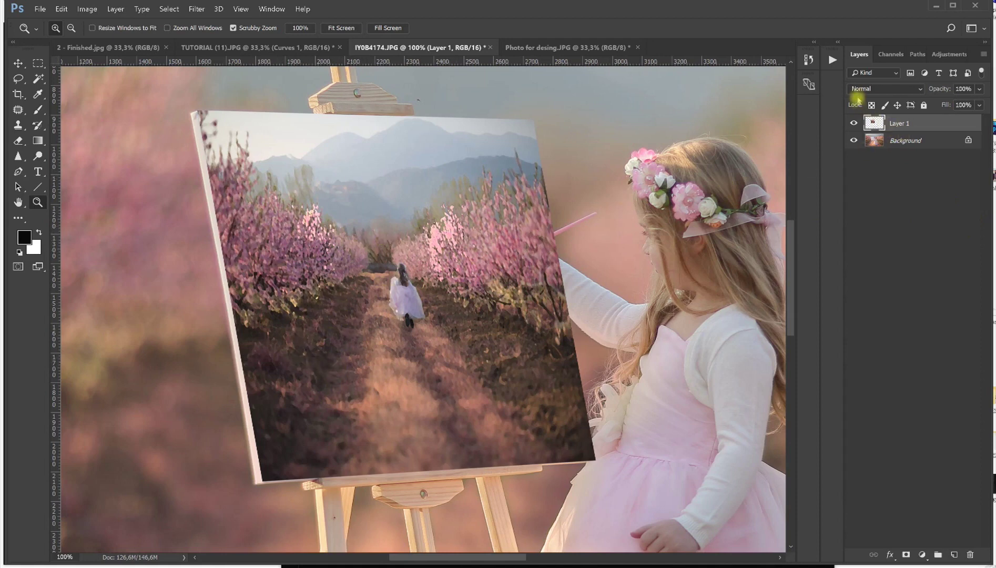
Try the Multiply blend mode on the orchard painting layer and check the effect on the canvas
click(859, 90)
click(863, 127)
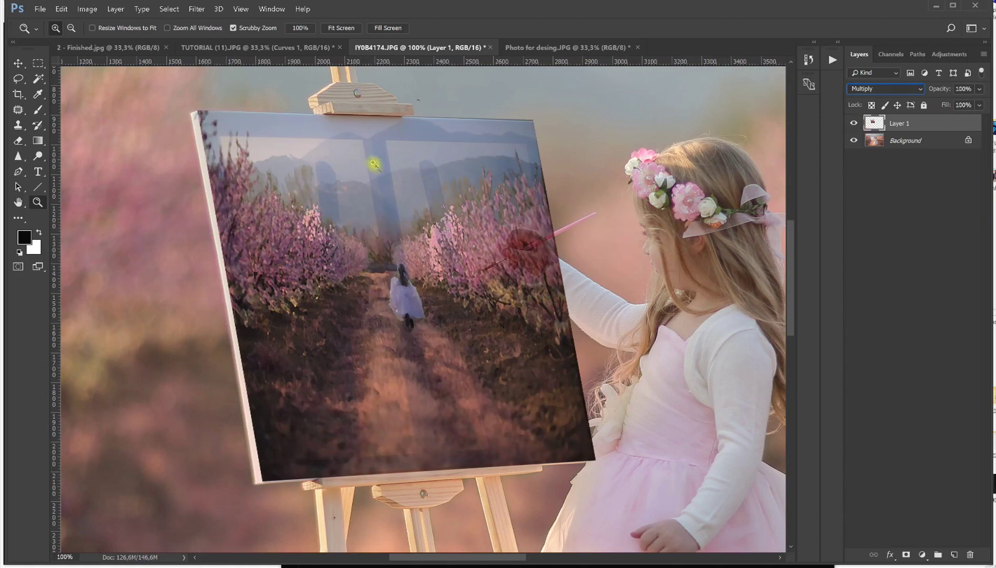
drag(333, 202, 596, 252)
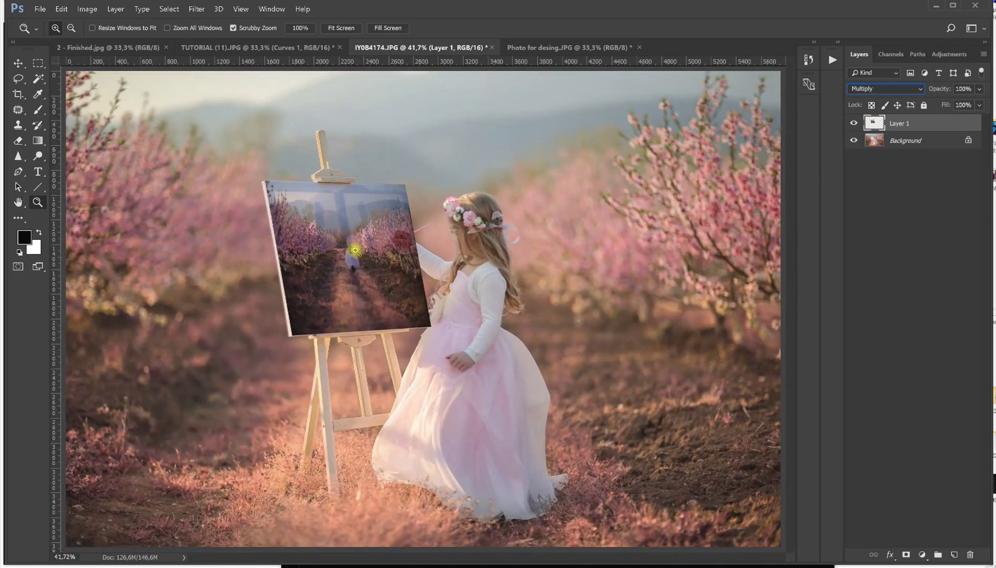
mouse_move(350, 238)
mouse_down()
mouse_move(379, 290)
mouse_move(400, 281)
mouse_up()
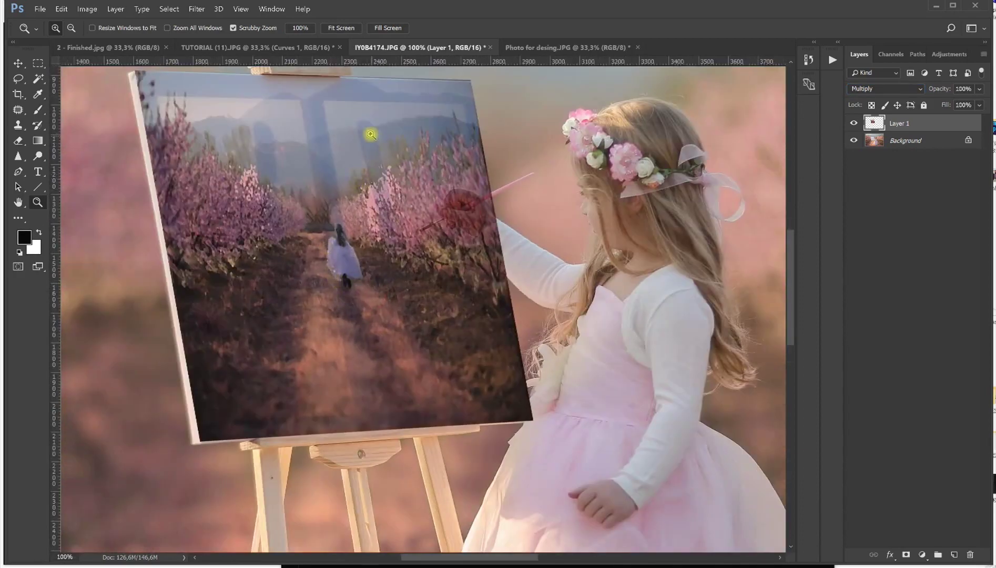
Try the Screen, Soft Light, Color and Saturation blend modes on the painting layer and return it to Normal
click(874, 88)
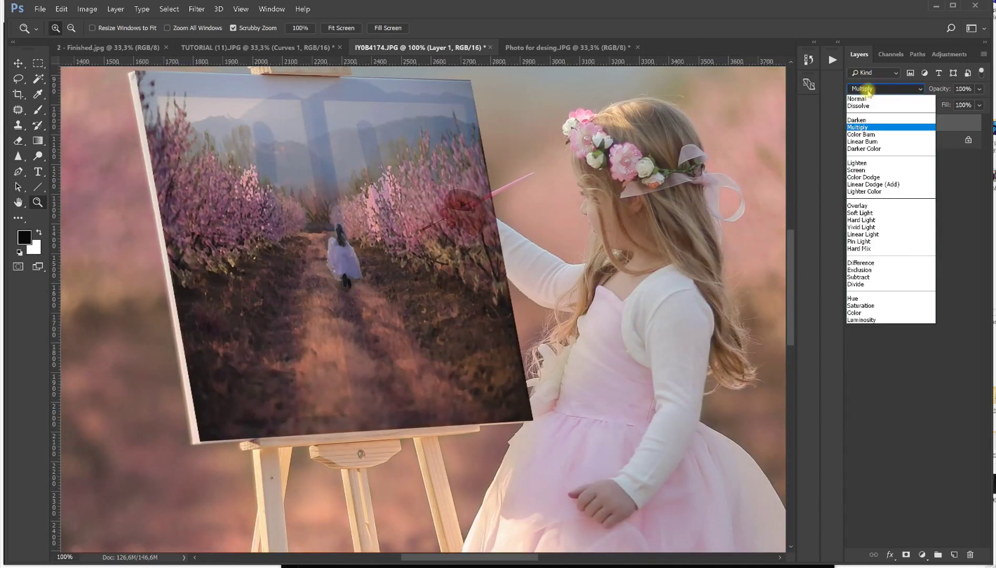
click(868, 170)
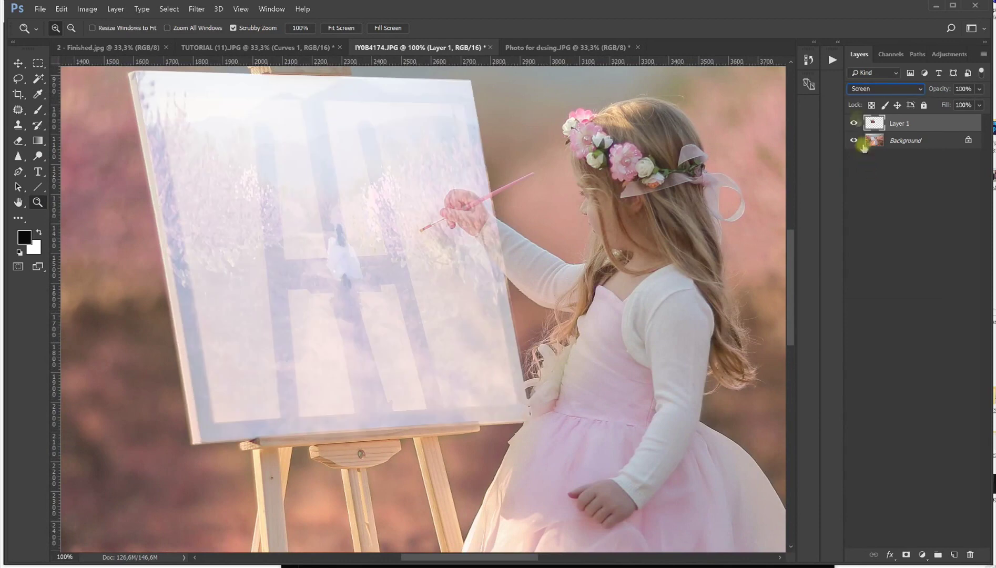
click(859, 88)
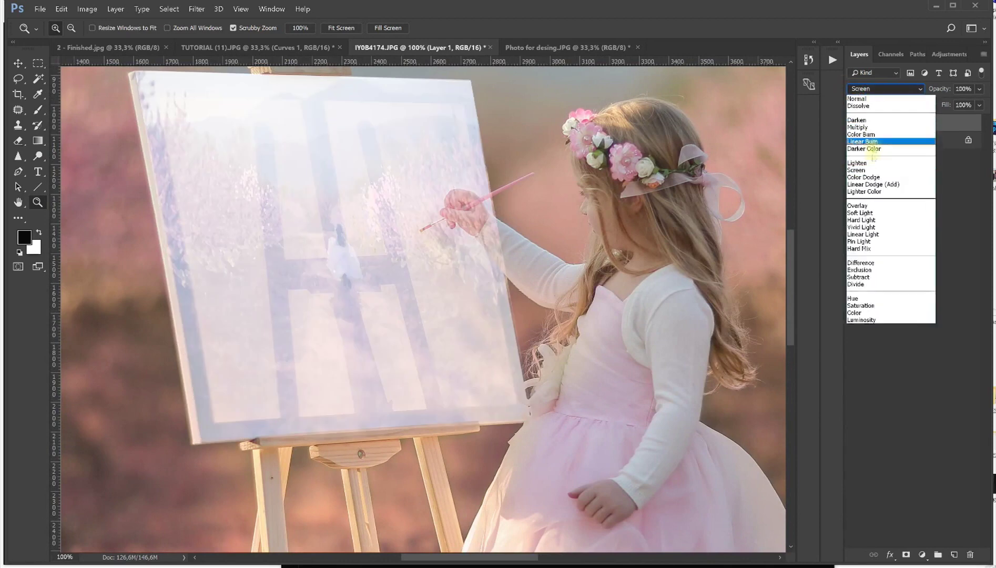
click(860, 213)
click(869, 90)
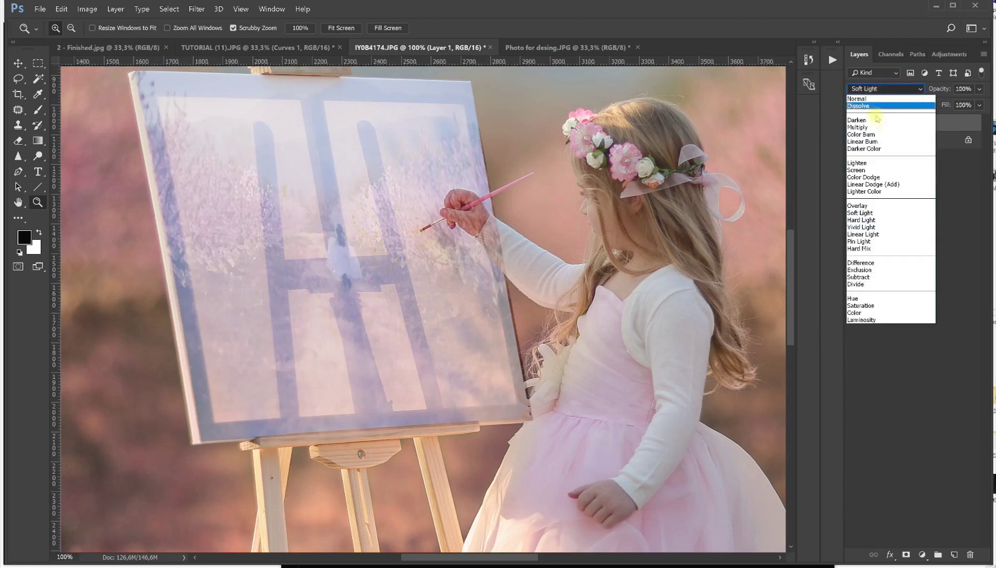
click(869, 313)
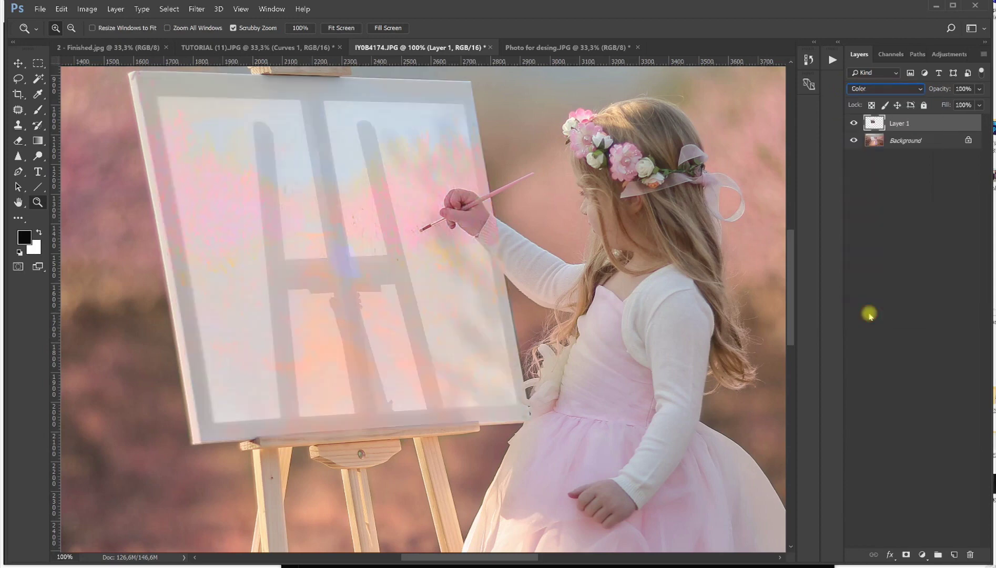
click(871, 89)
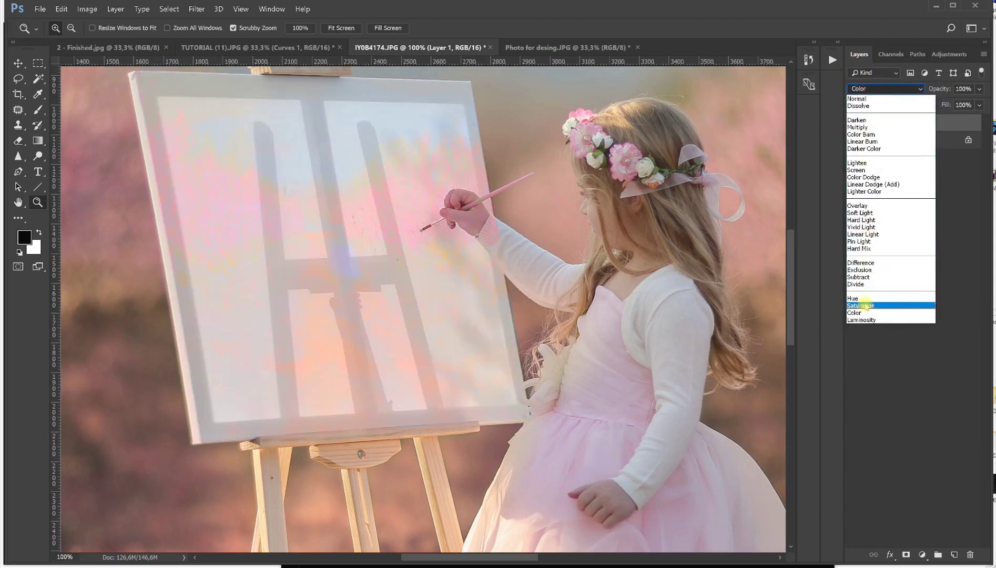
click(863, 306)
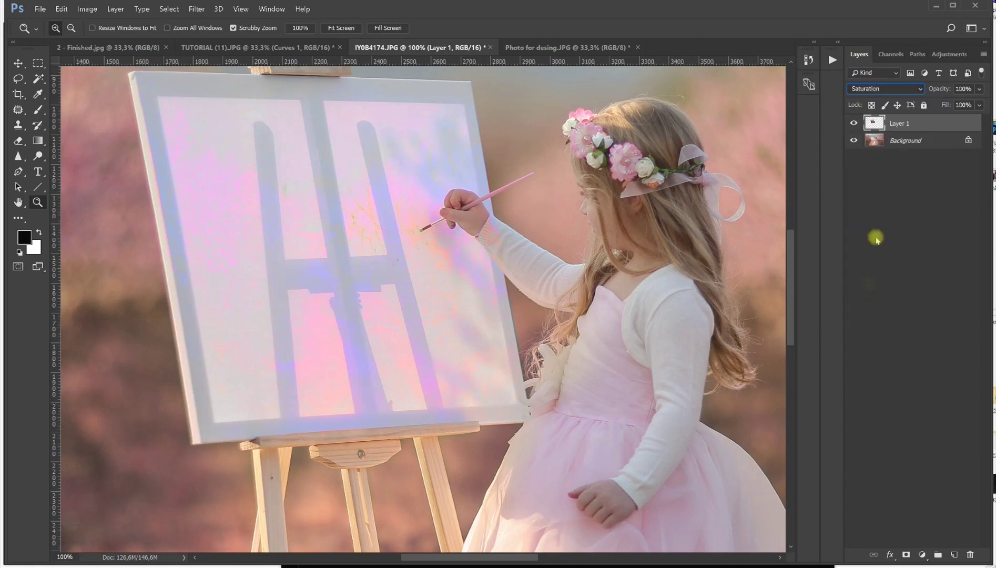
click(875, 88)
click(875, 100)
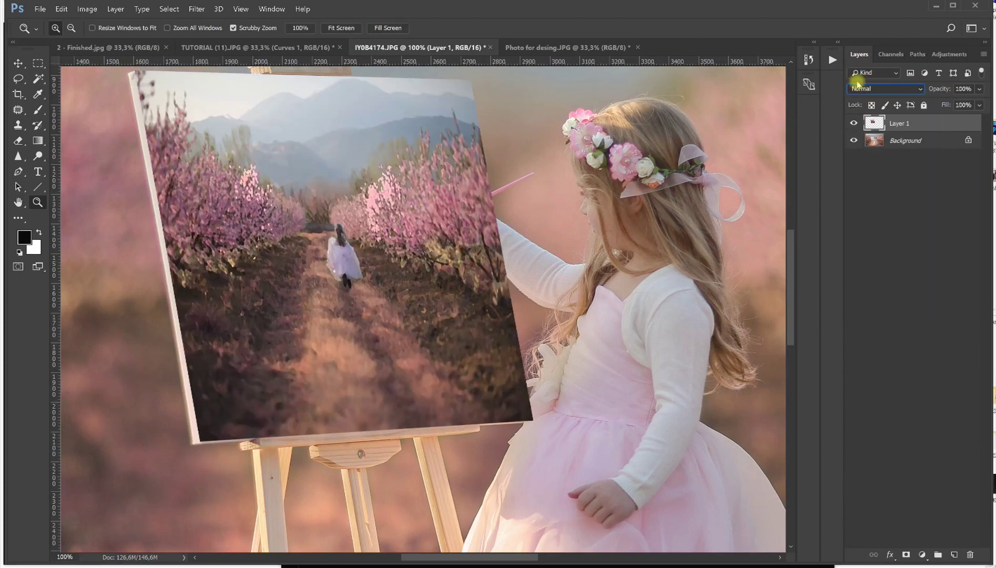
Set the orchard painting layer's opacity to 85% and add a layer mask to it
click(981, 90)
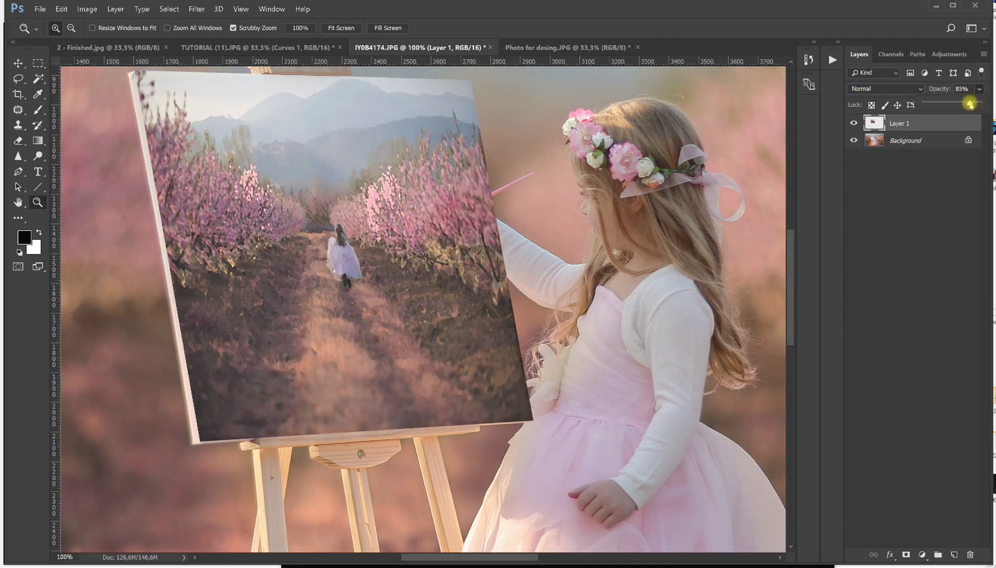
drag(969, 104, 972, 103)
click(479, 219)
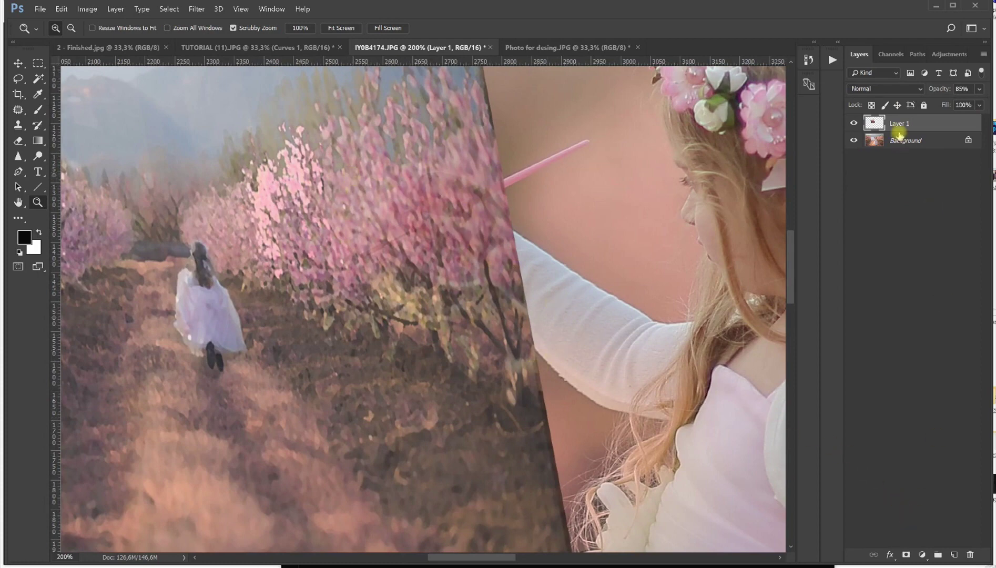
click(907, 555)
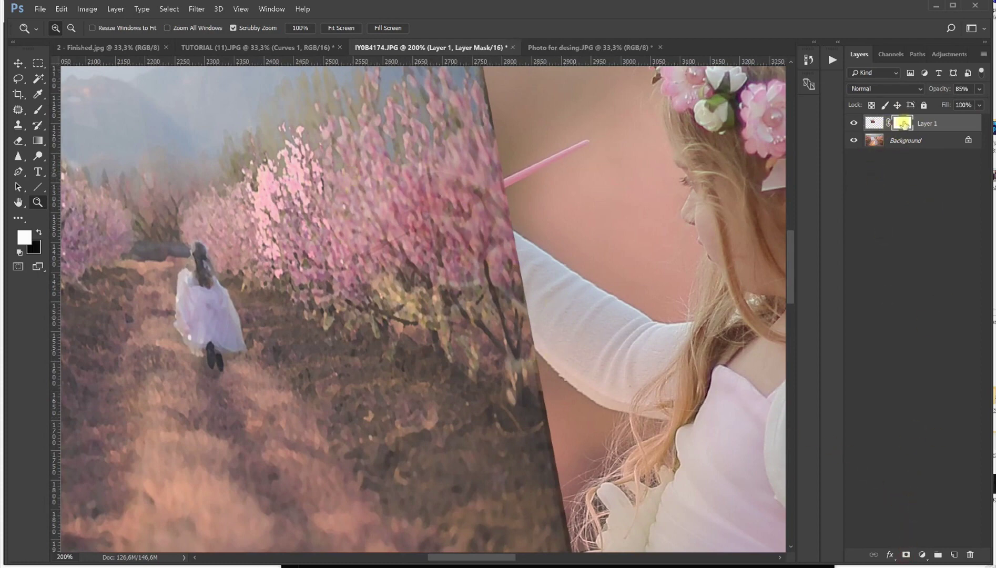
Paint black on the layer mask with a soft 133 px brush to reveal the girl's hand, paintbrush and sleeve
click(38, 110)
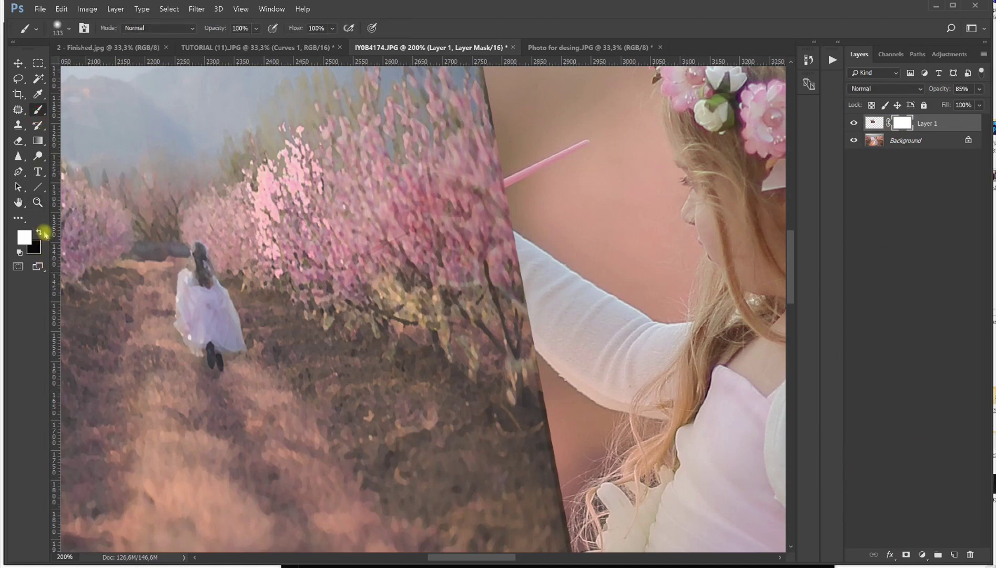
click(39, 232)
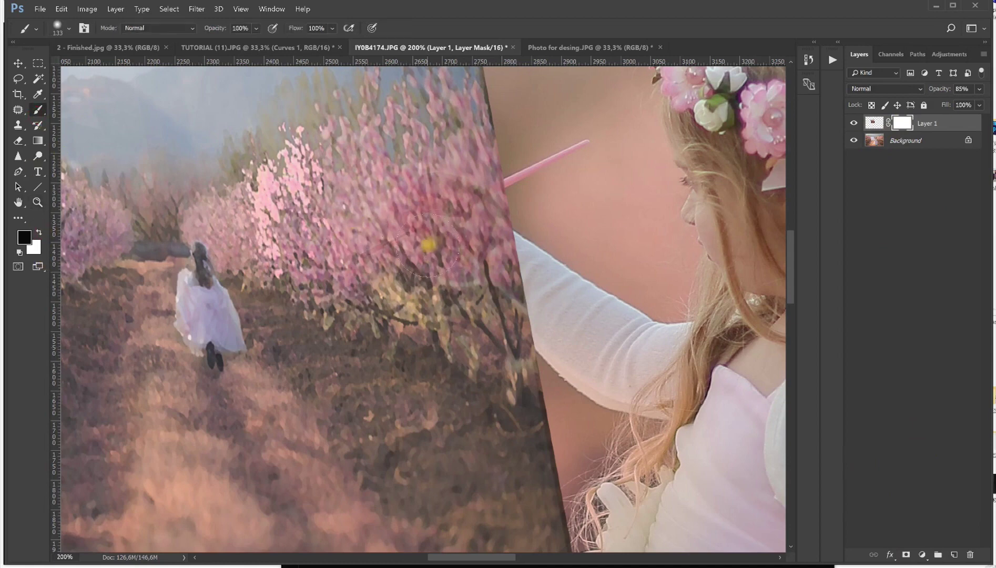
mouse_move(538, 291)
mouse_down()
mouse_move(444, 220)
mouse_move(549, 291)
mouse_move(505, 196)
mouse_move(515, 200)
mouse_move(555, 166)
mouse_move(453, 187)
mouse_move(396, 244)
mouse_move(371, 250)
mouse_move(393, 235)
mouse_move(452, 247)
mouse_move(548, 305)
mouse_move(565, 333)
mouse_up()
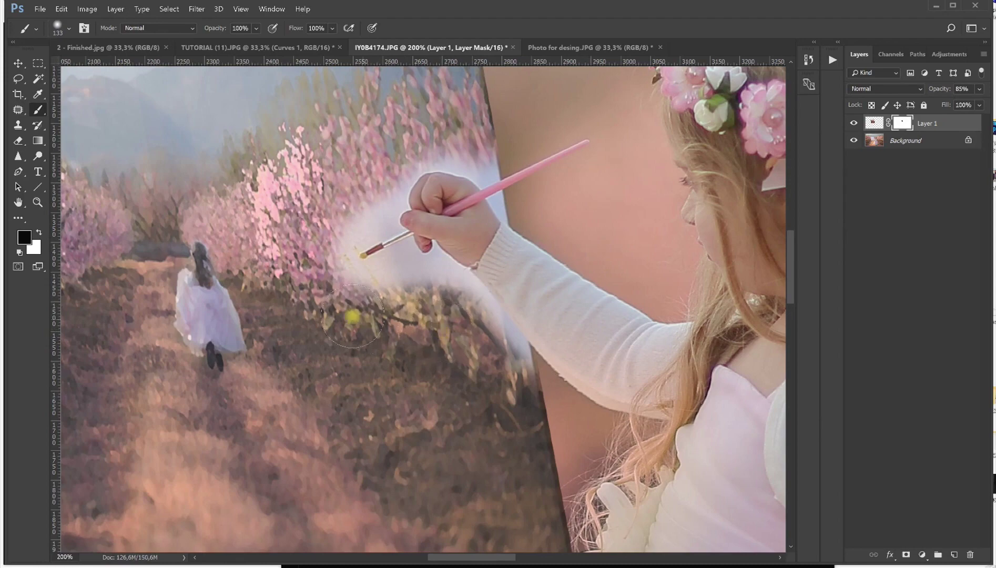
Paint white on the mask with smaller brushes, 34 to 10 px, to restore the orchard painting below the paintbrush and along the sleeve
click(40, 233)
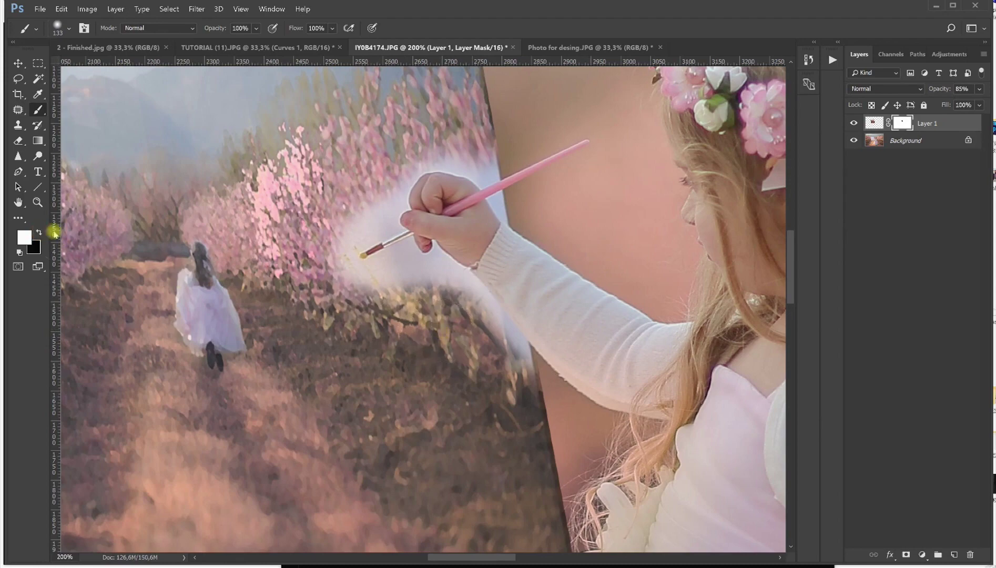
click(37, 202)
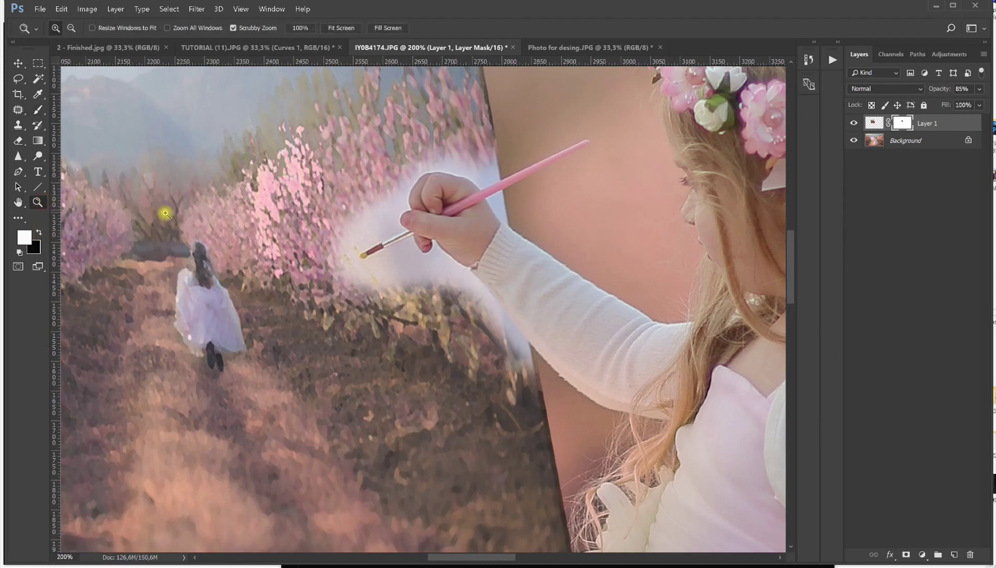
click(435, 262)
key(b)
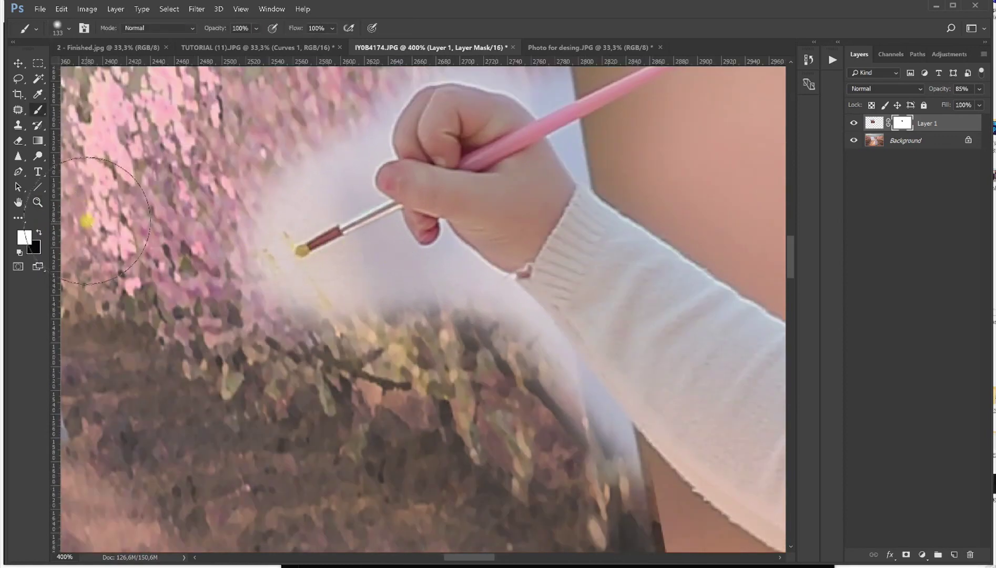
mouse_move(279, 263)
mouse_down()
mouse_move(296, 287)
mouse_move(178, 244)
mouse_move(128, 213)
mouse_up()
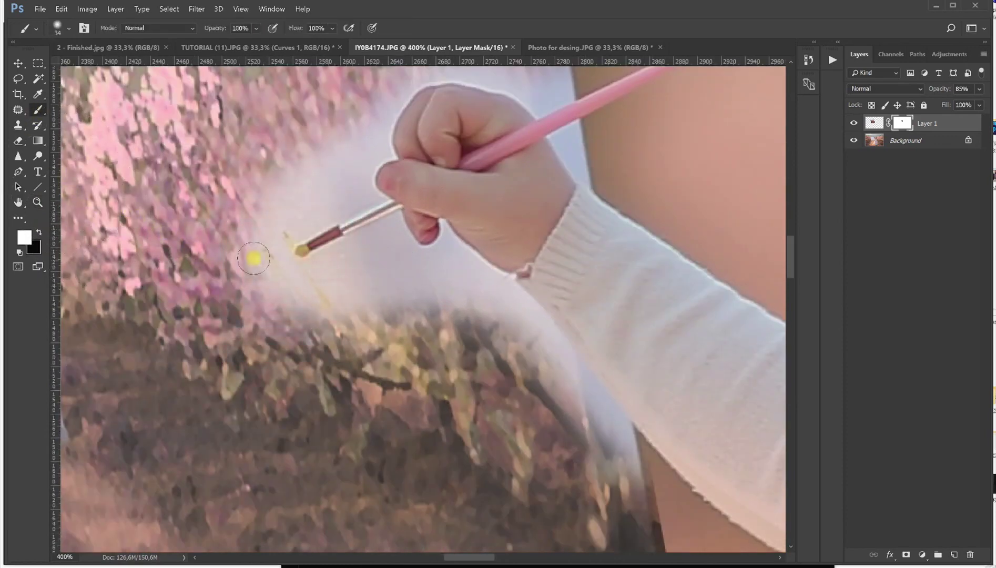
mouse_move(250, 268)
mouse_down()
mouse_move(259, 197)
mouse_move(254, 230)
mouse_move(281, 221)
mouse_move(272, 251)
mouse_up()
mouse_move(284, 327)
mouse_down()
mouse_move(267, 289)
mouse_move(284, 345)
mouse_move(336, 295)
mouse_move(393, 288)
mouse_move(396, 352)
mouse_move(447, 341)
mouse_move(508, 390)
mouse_up()
mouse_move(553, 449)
mouse_down()
mouse_move(577, 420)
mouse_move(616, 471)
mouse_move(617, 440)
mouse_move(637, 493)
mouse_move(632, 455)
mouse_move(638, 476)
mouse_move(602, 420)
mouse_move(623, 435)
mouse_move(618, 426)
mouse_move(505, 287)
mouse_move(584, 400)
mouse_move(553, 388)
mouse_move(560, 402)
mouse_move(514, 331)
mouse_move(499, 335)
mouse_move(426, 277)
mouse_move(318, 280)
mouse_move(290, 302)
mouse_move(334, 270)
mouse_move(315, 276)
mouse_move(285, 261)
mouse_move(329, 265)
mouse_move(339, 254)
mouse_move(314, 260)
mouse_move(379, 236)
mouse_move(327, 249)
mouse_move(298, 272)
mouse_move(374, 229)
mouse_move(382, 267)
mouse_move(396, 262)
mouse_move(391, 277)
mouse_move(407, 242)
mouse_up()
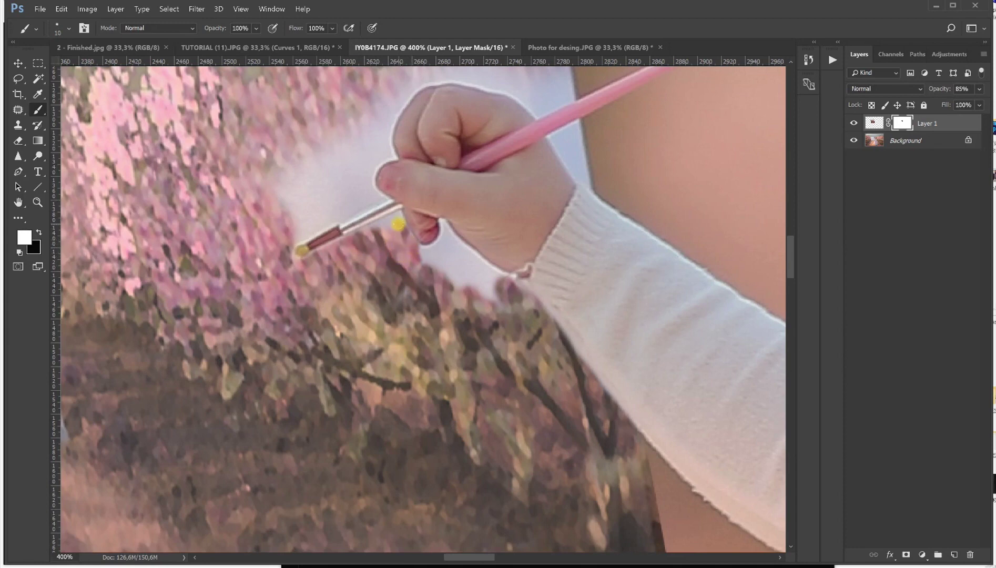
Restore the painting in the gaps under the fingers and wrist with a 10 px white brush on the mask
mouse_move(399, 217)
mouse_down()
mouse_move(405, 236)
mouse_move(356, 240)
mouse_move(398, 217)
mouse_up()
mouse_move(435, 255)
mouse_down()
mouse_move(416, 264)
mouse_move(492, 312)
mouse_move(473, 273)
mouse_move(498, 287)
mouse_move(511, 279)
mouse_move(484, 266)
mouse_up()
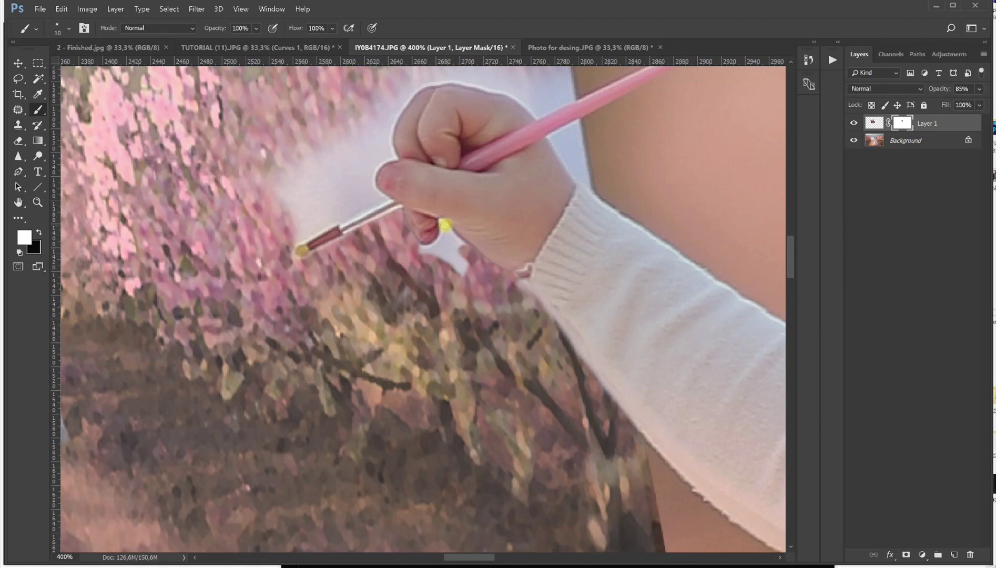
drag(445, 229, 441, 243)
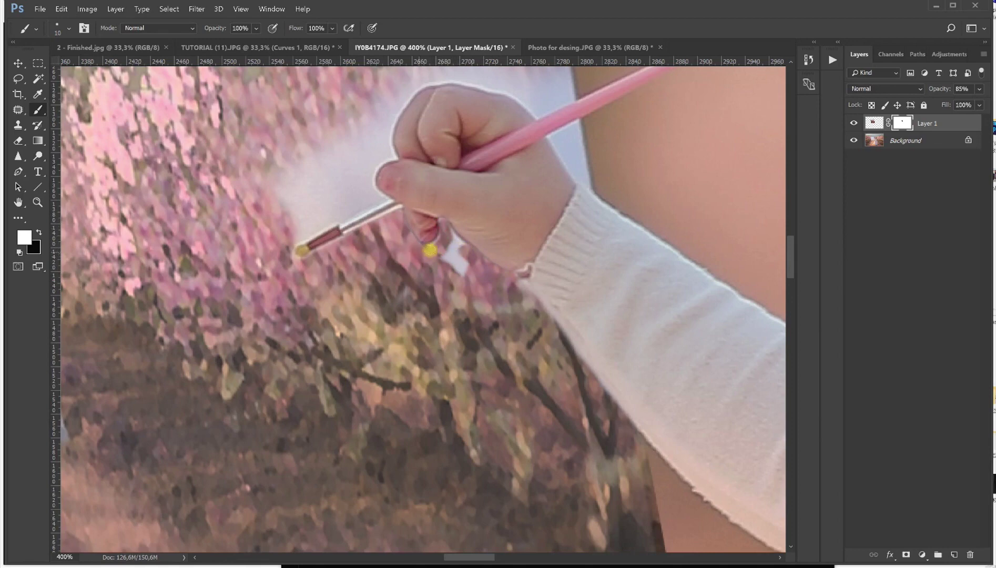
mouse_move(436, 248)
mouse_down()
mouse_move(463, 278)
mouse_move(441, 258)
mouse_move(449, 250)
mouse_move(468, 263)
mouse_move(450, 233)
mouse_move(489, 265)
mouse_move(449, 235)
mouse_up()
Paint white on the mask with 10 and 4 px brushes to restore the orchard painting above the paintbrush tip and along the girl's fingers
scroll(445, 253, up, 2)
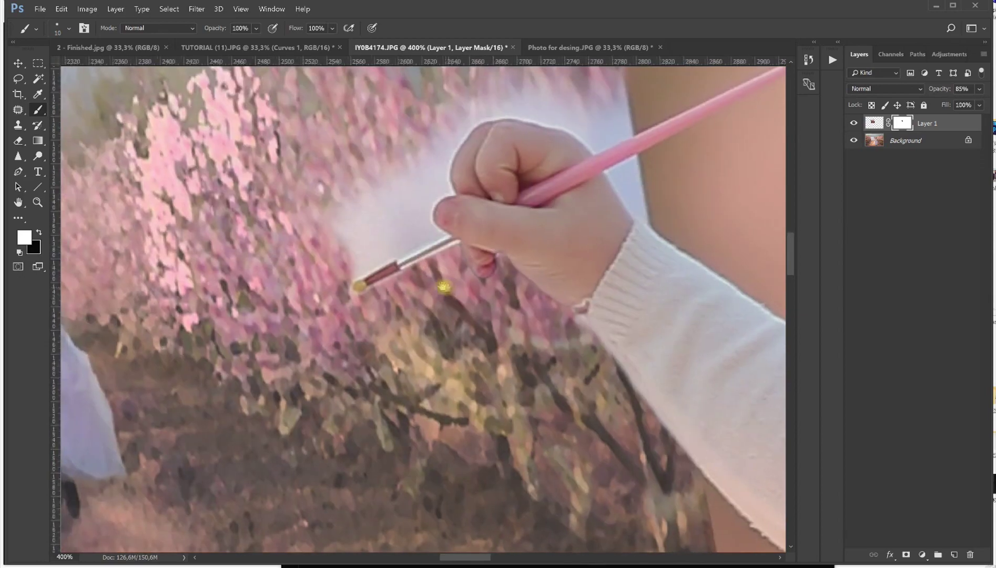
drag(446, 285, 340, 300)
mouse_move(321, 234)
mouse_down()
mouse_move(276, 234)
mouse_move(274, 209)
mouse_move(275, 226)
mouse_move(299, 225)
mouse_move(296, 246)
mouse_move(357, 200)
mouse_move(313, 242)
mouse_move(378, 235)
mouse_move(357, 263)
mouse_up()
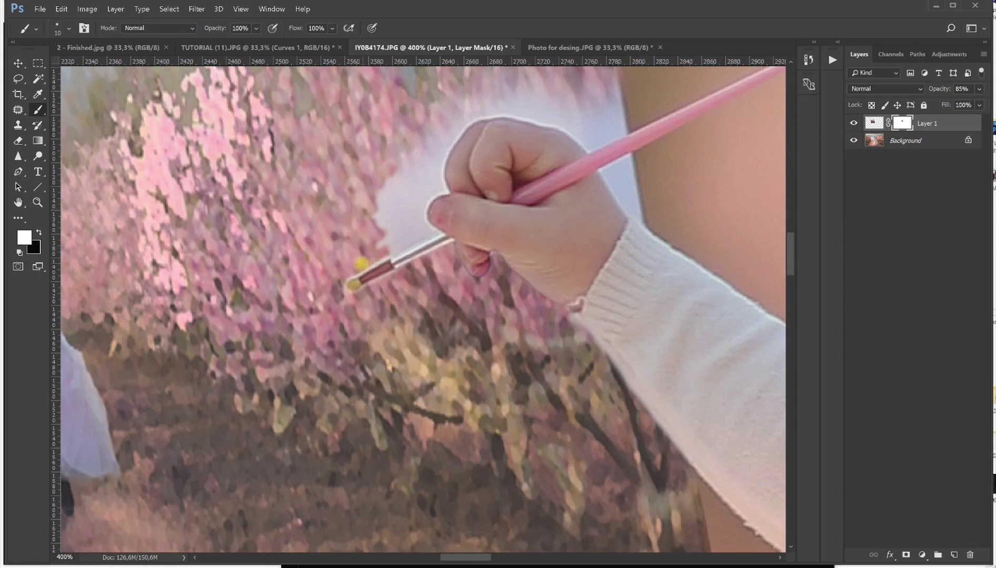
mouse_move(391, 250)
mouse_down()
mouse_move(423, 230)
mouse_move(387, 243)
mouse_move(397, 216)
mouse_move(389, 201)
mouse_move(414, 148)
mouse_move(432, 119)
mouse_move(423, 159)
mouse_move(464, 112)
mouse_move(444, 148)
mouse_move(475, 110)
mouse_up()
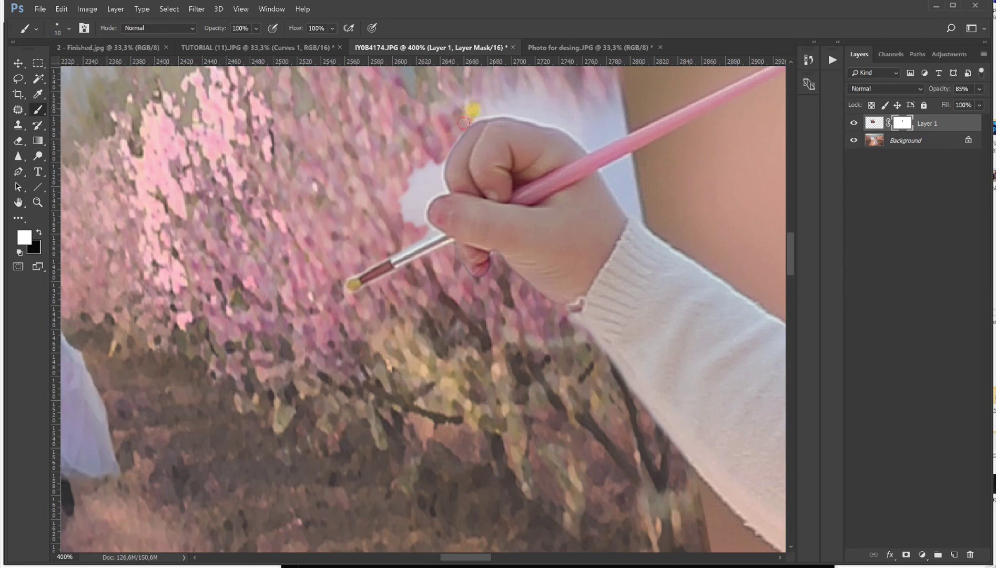
drag(442, 153, 434, 178)
mouse_move(429, 178)
mouse_down()
mouse_move(391, 204)
mouse_move(407, 176)
mouse_move(424, 176)
mouse_move(413, 227)
mouse_move(439, 187)
mouse_move(420, 205)
mouse_move(426, 196)
mouse_move(424, 229)
mouse_move(418, 206)
mouse_move(438, 181)
mouse_move(419, 223)
mouse_move(429, 199)
mouse_up()
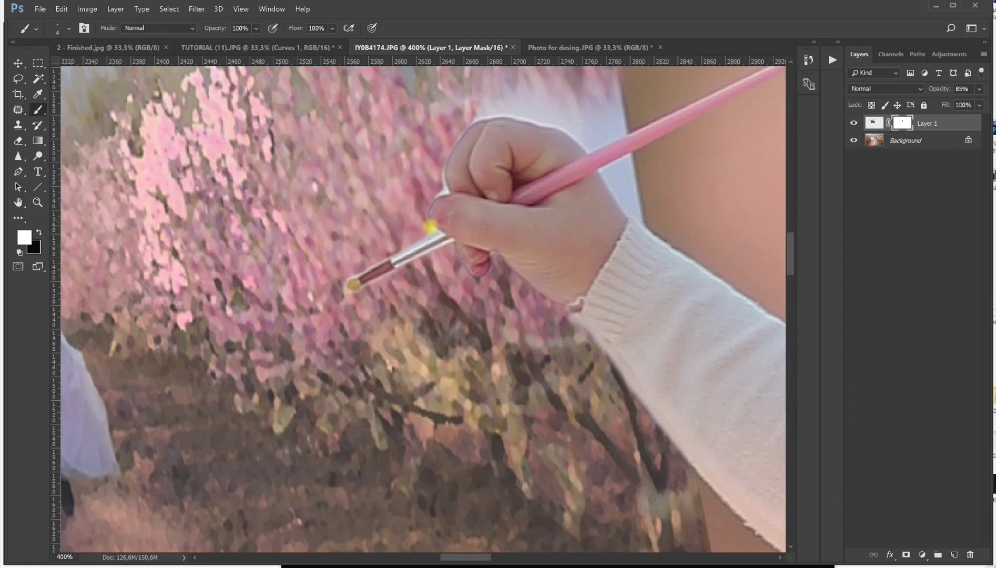
drag(432, 228, 430, 219)
Restore the painting above the hand and between the paintbrush handle and sleeve with 14 and 8 px white brushes on the mask
mouse_move(465, 131)
mouse_down()
mouse_move(332, 207)
mouse_move(341, 188)
mouse_move(354, 188)
mouse_move(337, 190)
mouse_up()
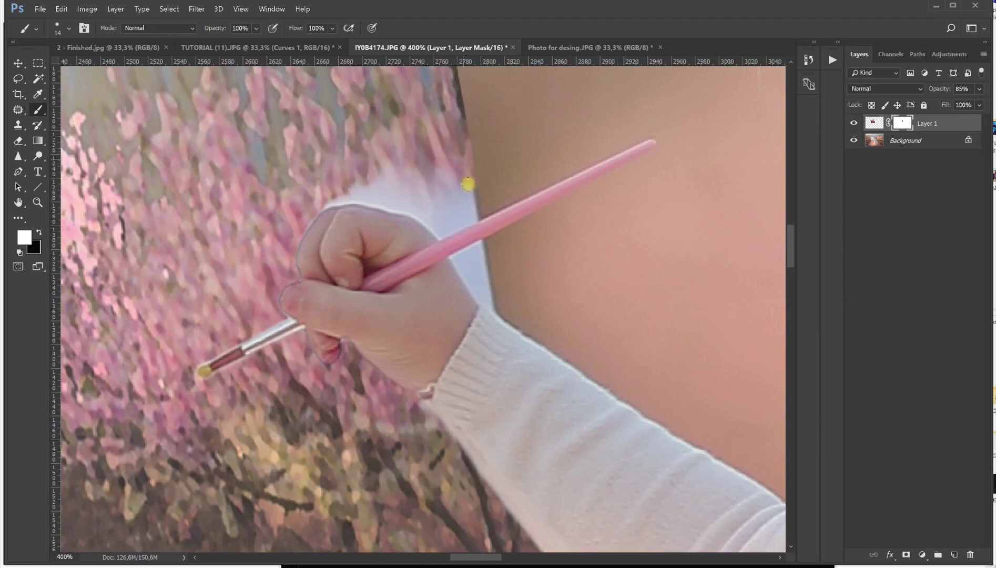
mouse_move(471, 194)
mouse_down()
mouse_move(439, 160)
mouse_move(437, 193)
mouse_move(419, 196)
mouse_move(403, 174)
mouse_move(392, 192)
mouse_move(378, 180)
mouse_move(343, 187)
mouse_up()
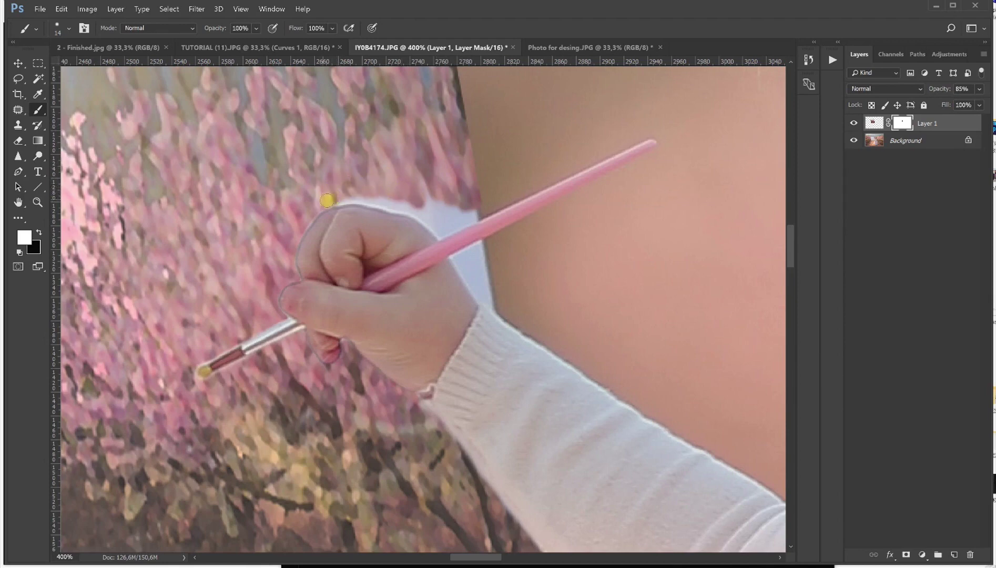
drag(341, 199, 367, 195)
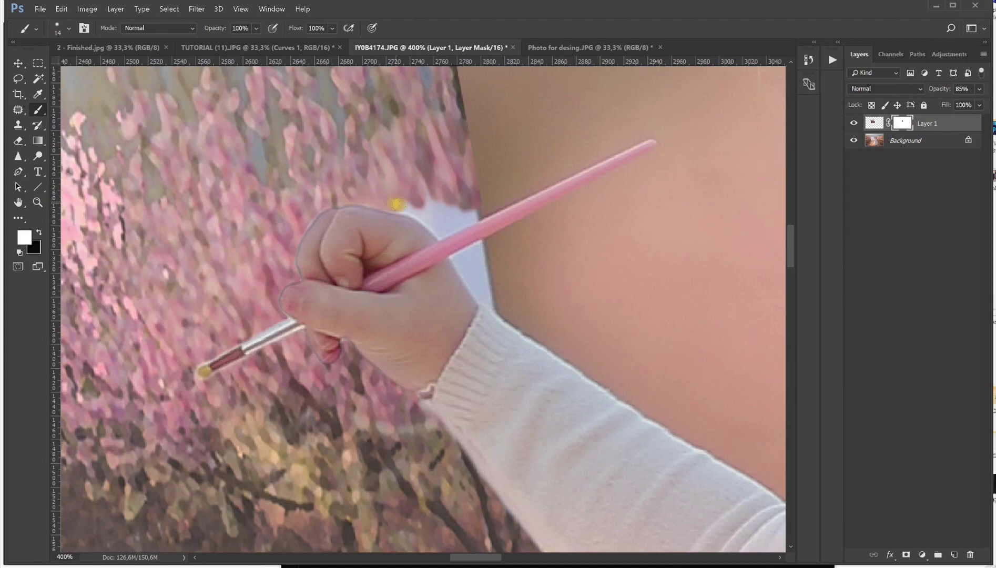
mouse_move(418, 211)
mouse_down()
mouse_move(427, 191)
mouse_move(448, 208)
mouse_move(451, 189)
mouse_move(463, 204)
mouse_move(432, 212)
mouse_up()
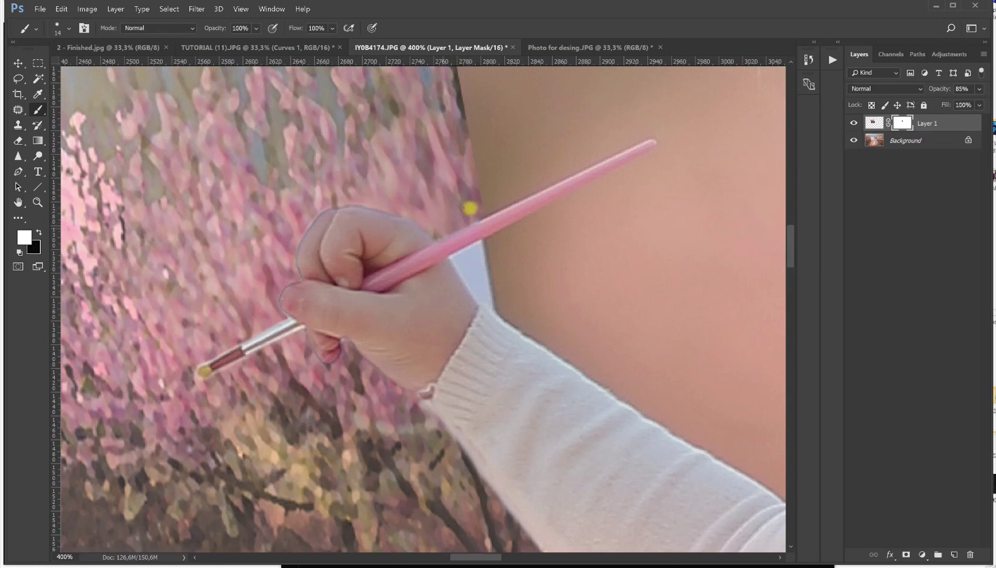
alt+right_click(485, 269)
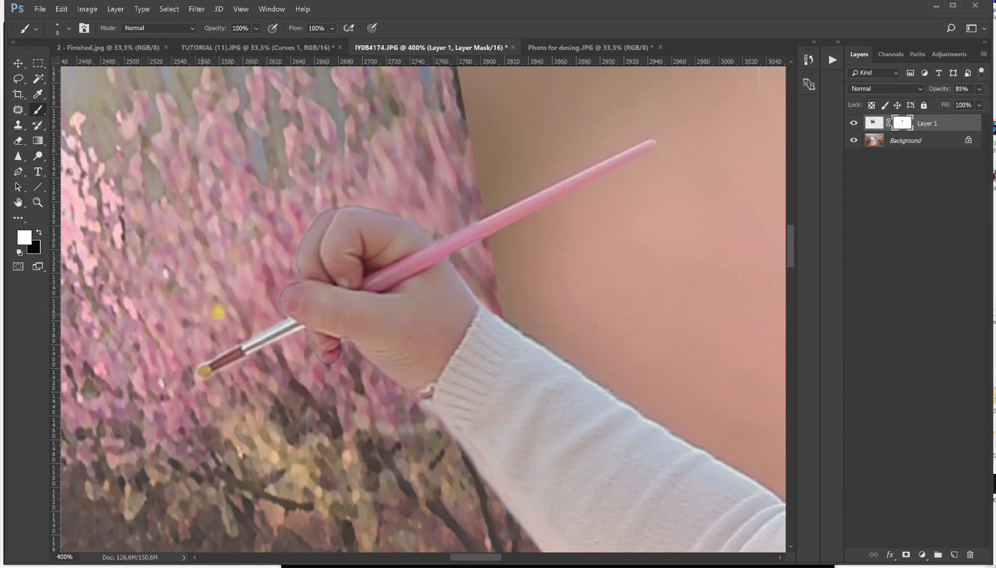
Examine the whole composite, comparing it with the orchard painting layer hidden and shown
click(37, 202)
right_click(220, 204)
click(234, 208)
click(392, 233)
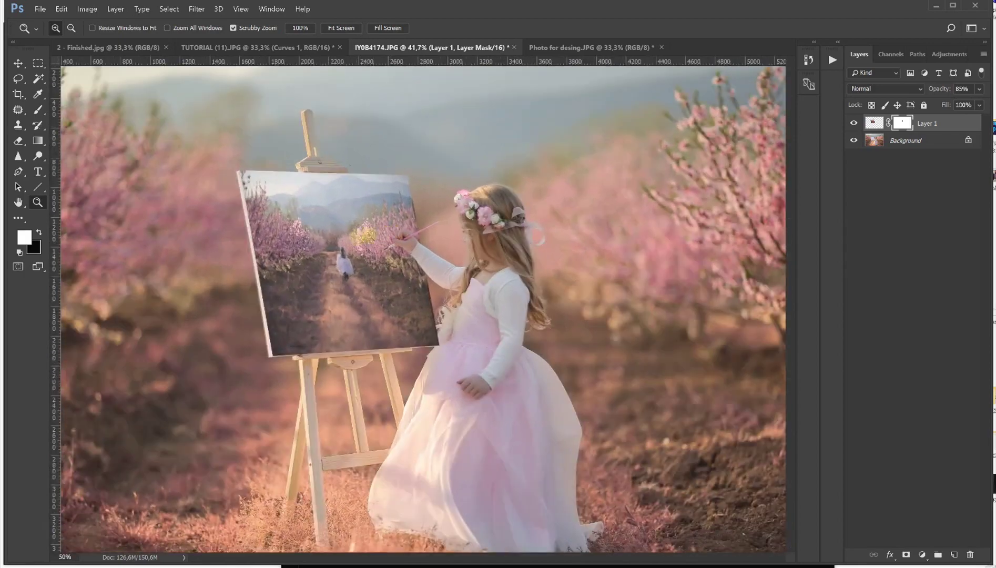
click(392, 233)
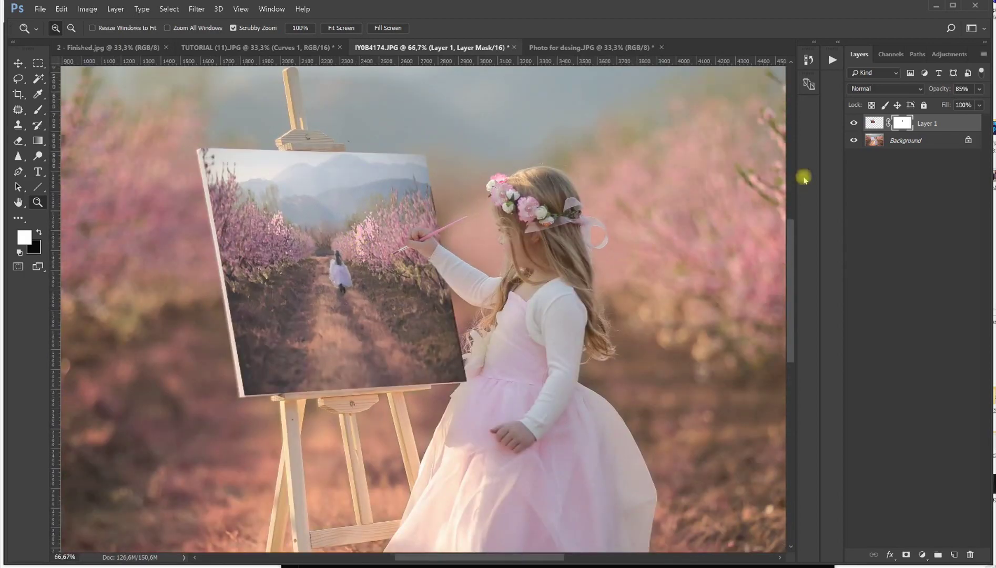
click(854, 123)
click(854, 123)
click(854, 122)
click(854, 123)
click(854, 123)
click(854, 123)
click(854, 122)
click(854, 123)
click(854, 122)
click(854, 122)
Paint black on the layer mask along the canvas's left edge with a soft 90 px brush at 25% opacity
click(248, 406)
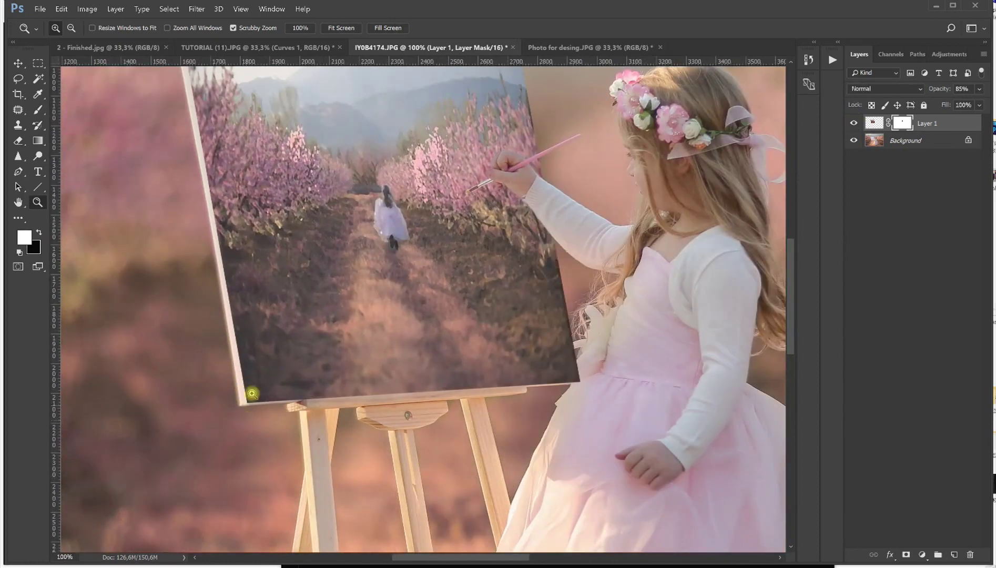
scroll(283, 383, up, 2)
scroll(266, 379, up, 1)
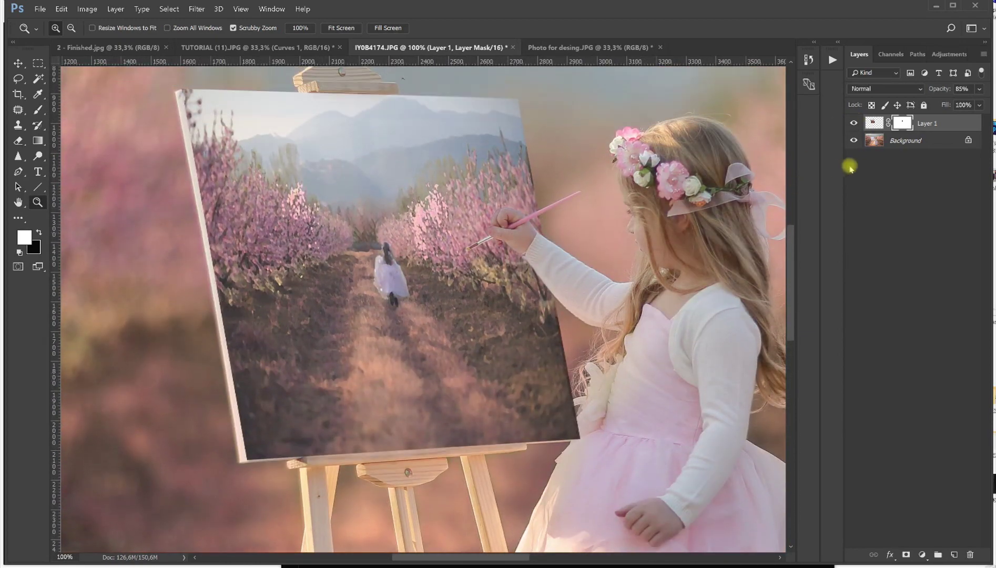
click(38, 110)
click(39, 232)
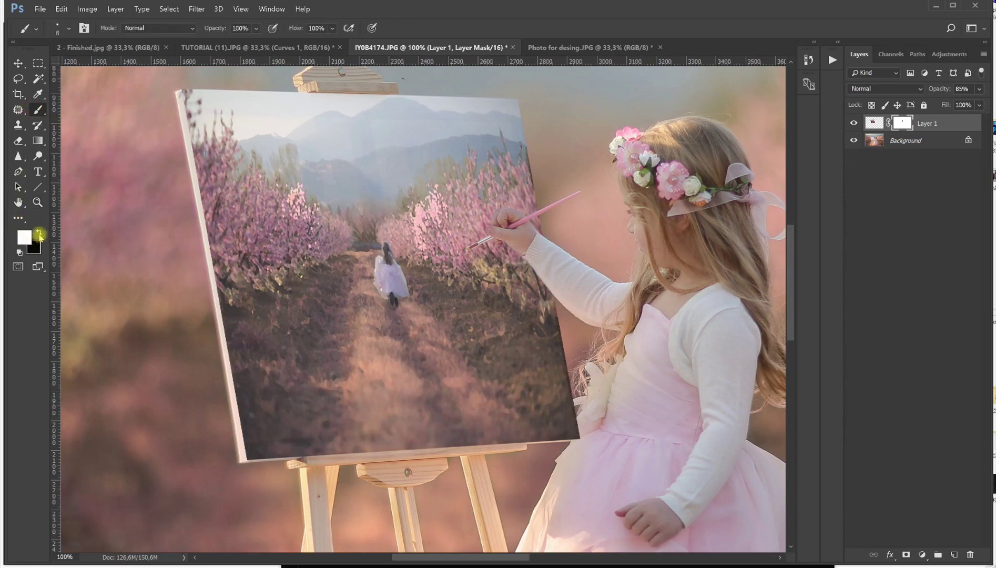
drag(89, 267, 157, 257)
drag(256, 28, 222, 51)
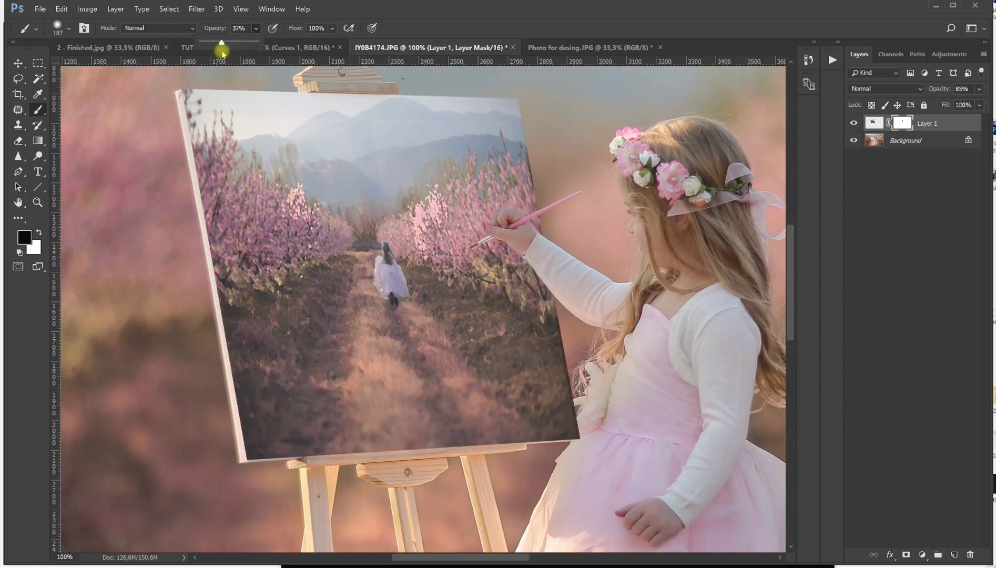
drag(219, 51, 206, 26)
click(221, 462)
mouse_move(221, 461)
mouse_down()
mouse_move(222, 416)
mouse_move(205, 356)
mouse_move(204, 379)
mouse_move(254, 450)
mouse_move(220, 464)
mouse_up()
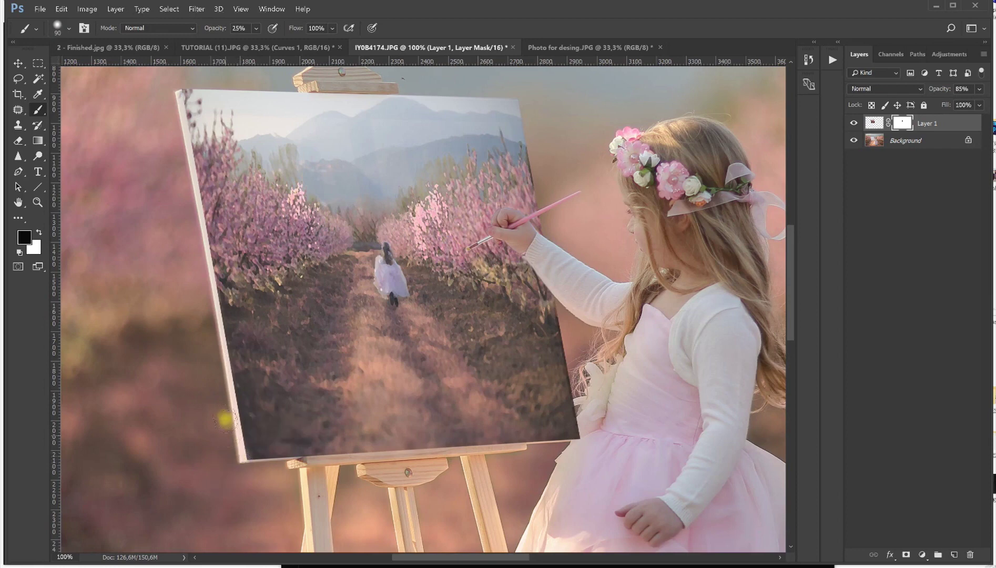
shift+click(174, 95)
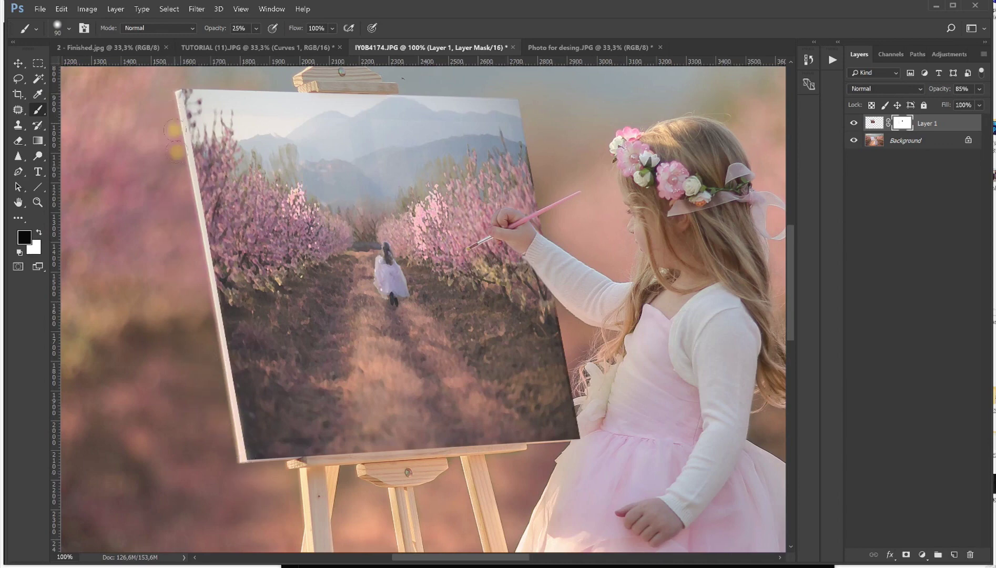
Soften the canvas's bottom, right and top edges on the mask with straight 90 px black strokes at 25% opacity and compare the result
right_click(251, 468)
click(251, 469)
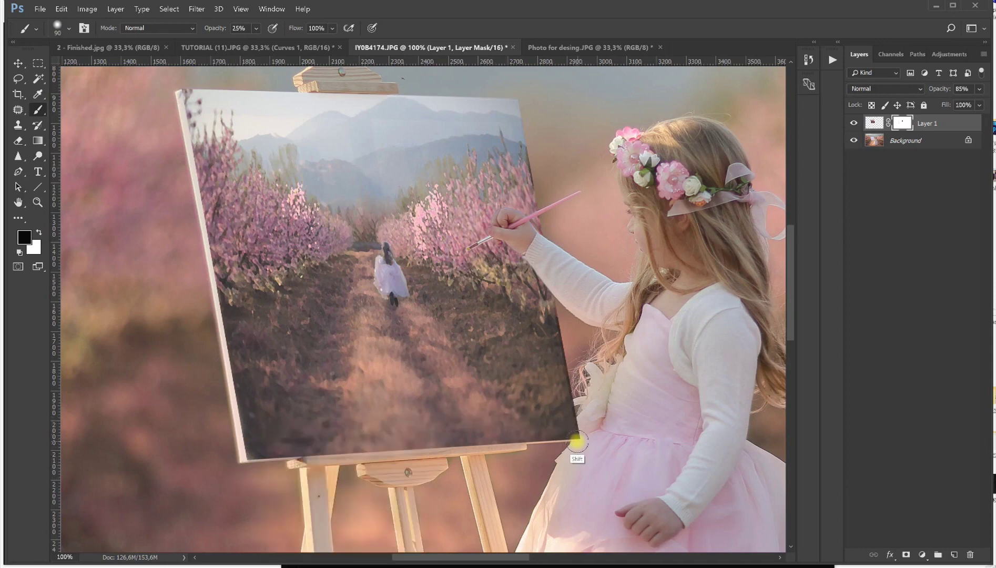
shift+click(577, 442)
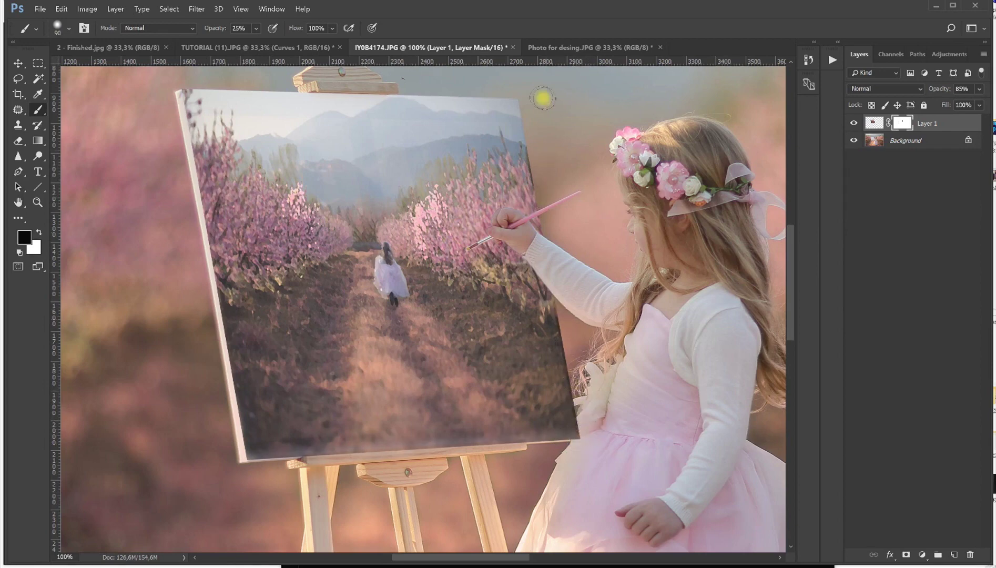
shift+click(524, 101)
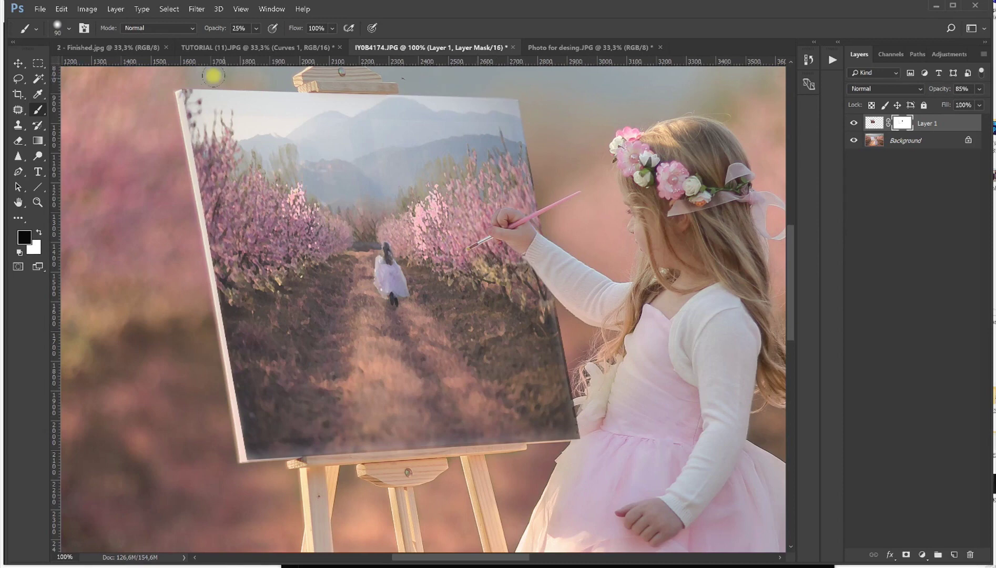
shift+click(186, 83)
shift+click(520, 101)
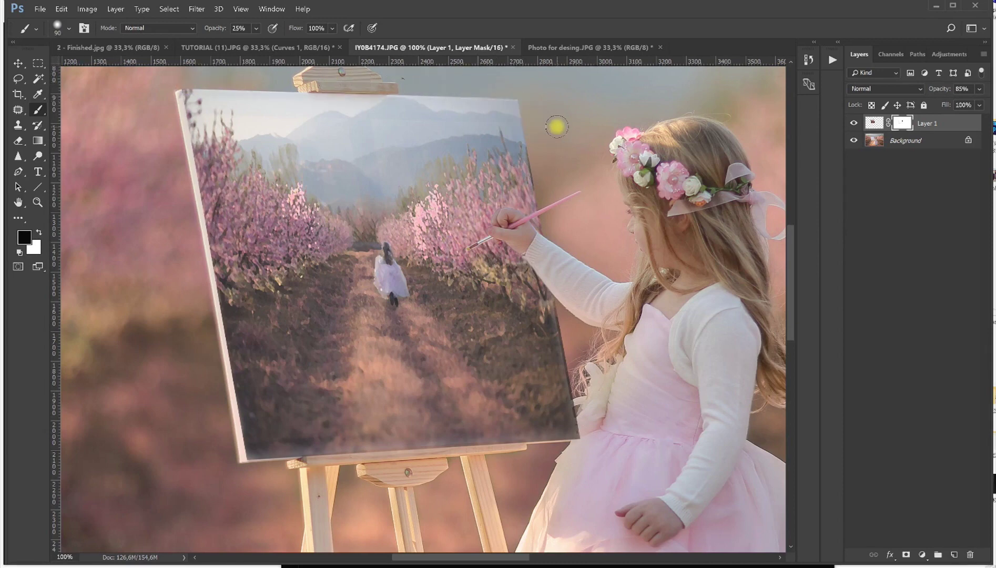
click(854, 124)
click(854, 124)
click(854, 124)
click(854, 124)
Reveal the easel's wooden ledge below the canvas by masking it with a straight 17 px black brush stroke at 100% opacity
click(39, 204)
drag(356, 445, 400, 452)
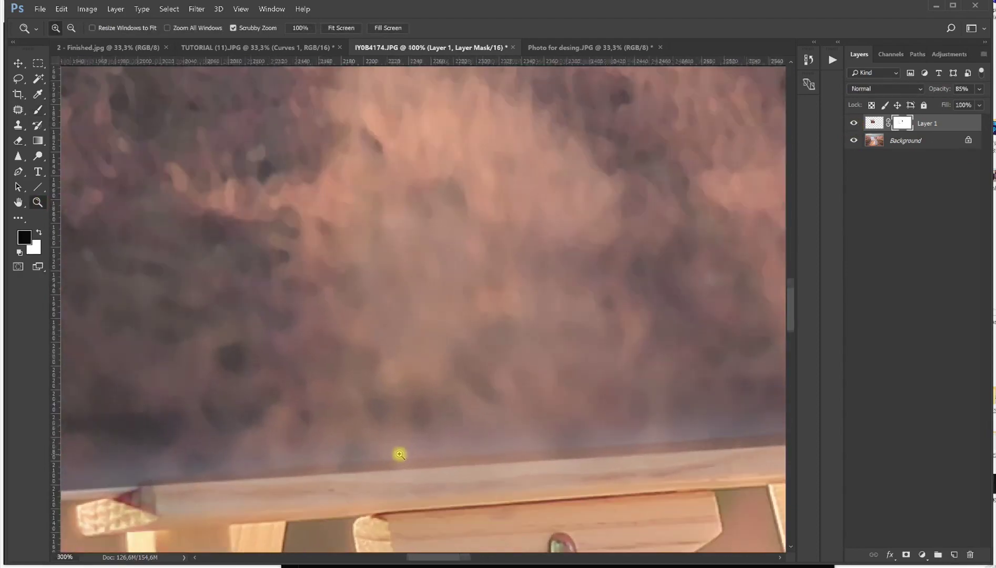
right_click(401, 453)
click(417, 507)
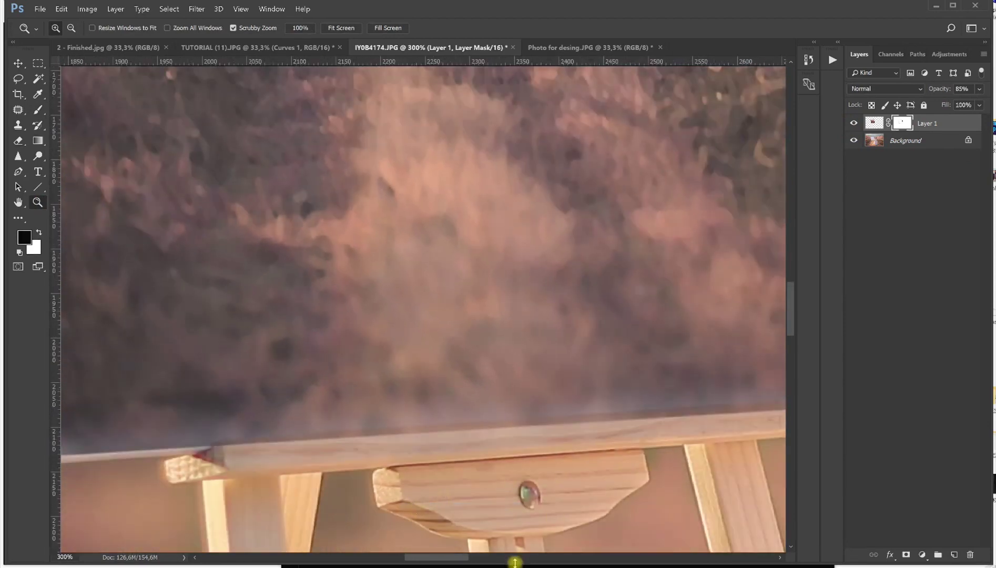
drag(445, 558, 451, 558)
click(38, 109)
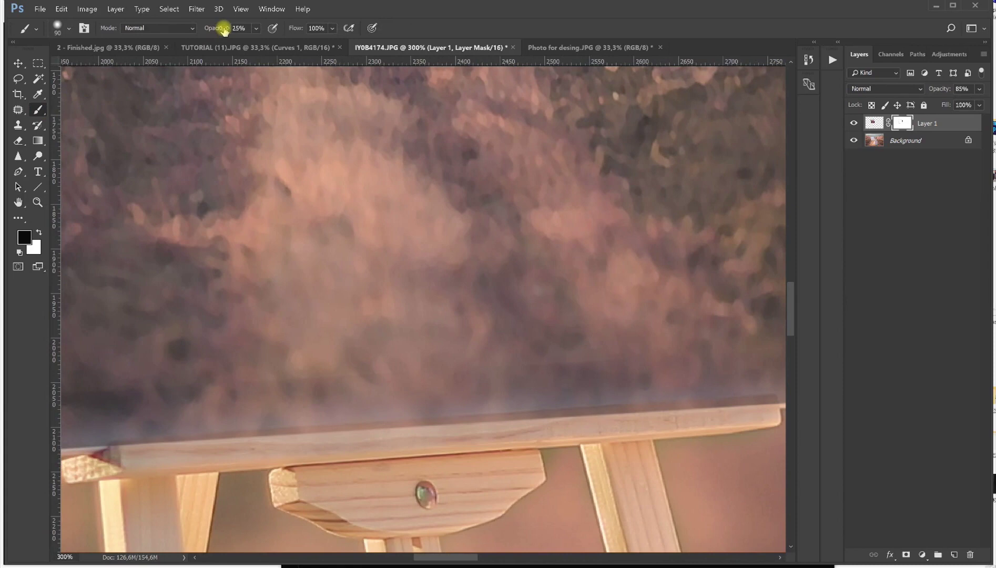
key(1)
drag(369, 453, 309, 461)
drag(178, 463, 159, 463)
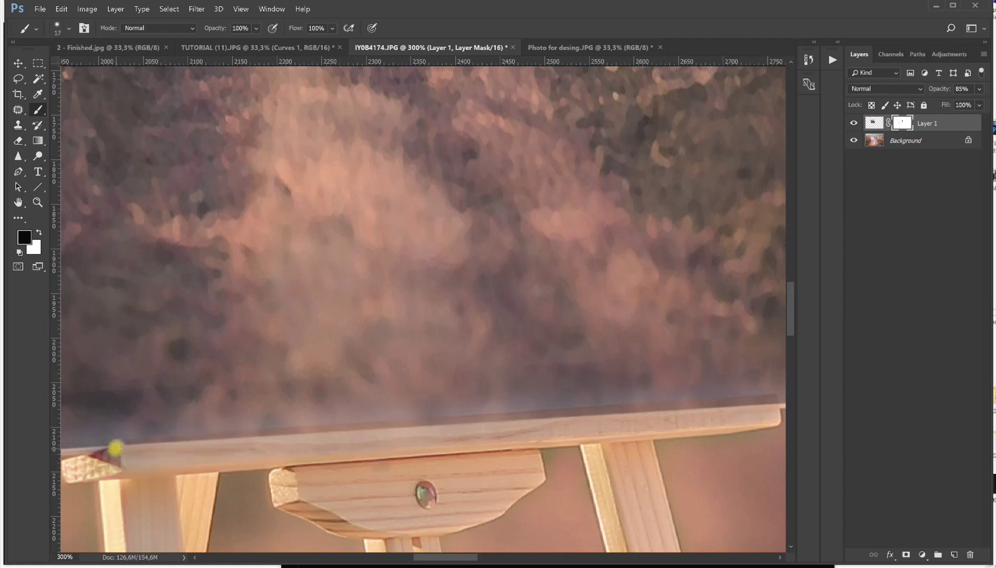
shift+click(770, 403)
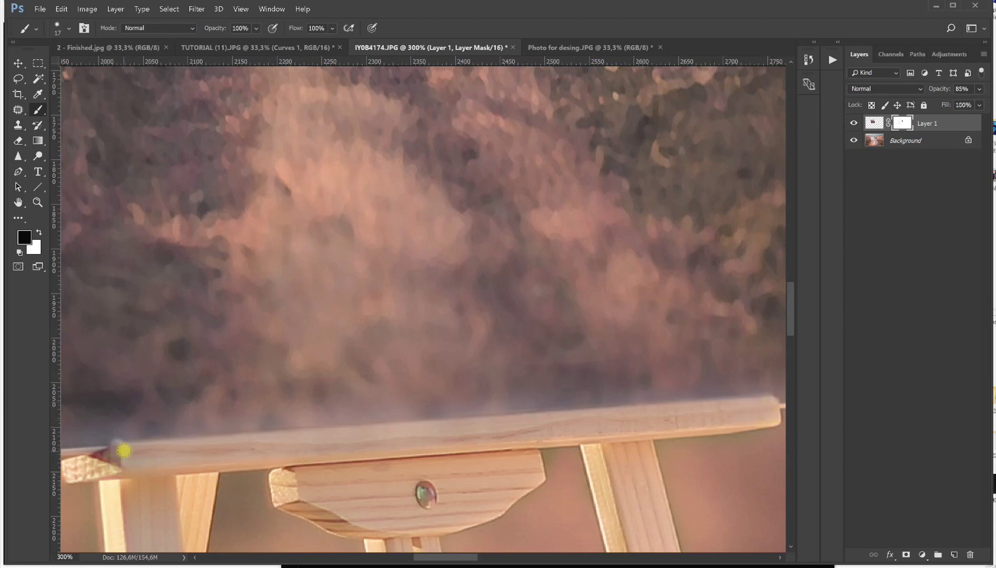
Refine the mask along the ledge's upper edge with a straight 11 px black stroke, and switch the paint color to white
key(ctrl+super)
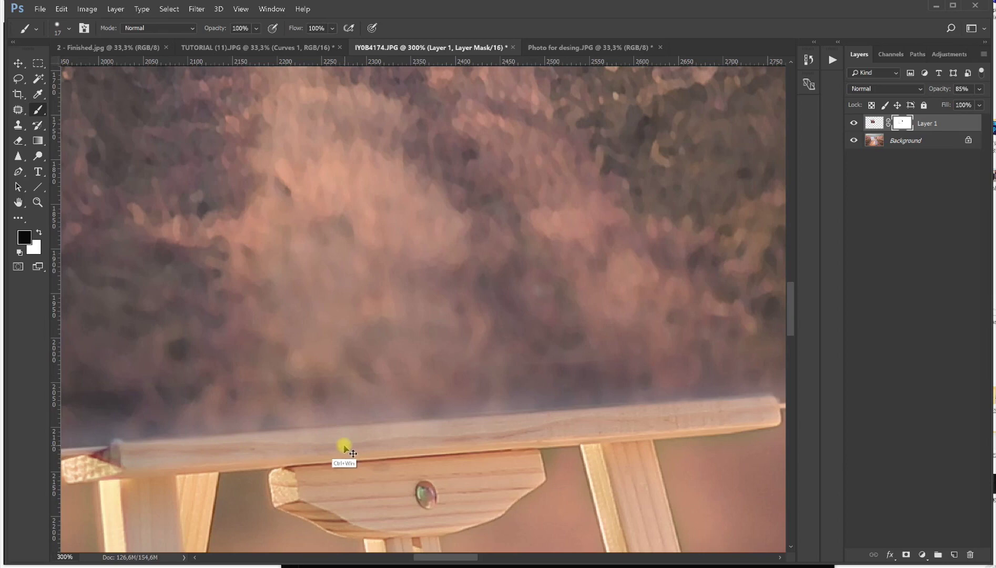
alt+right_click(334, 450)
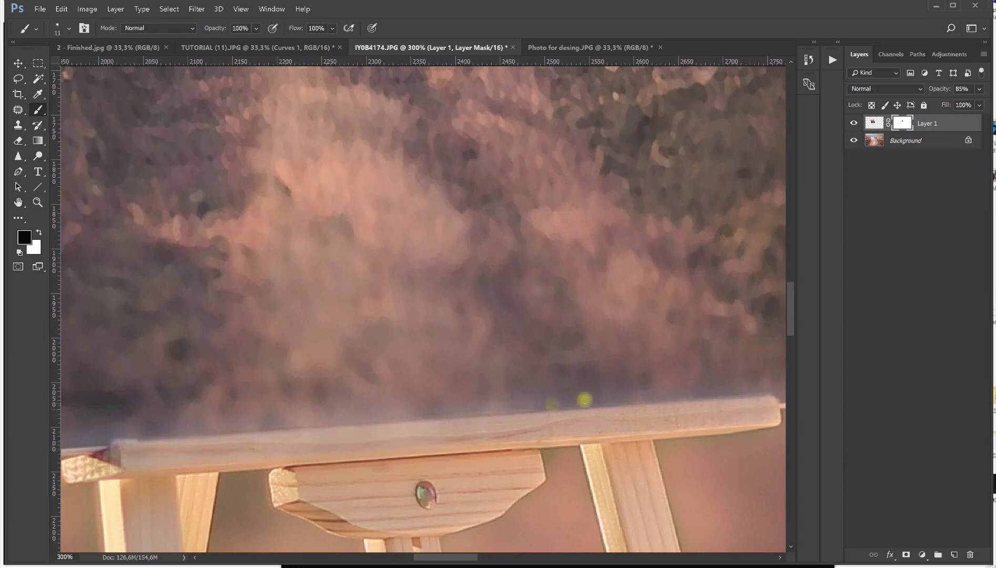
shift+click(771, 398)
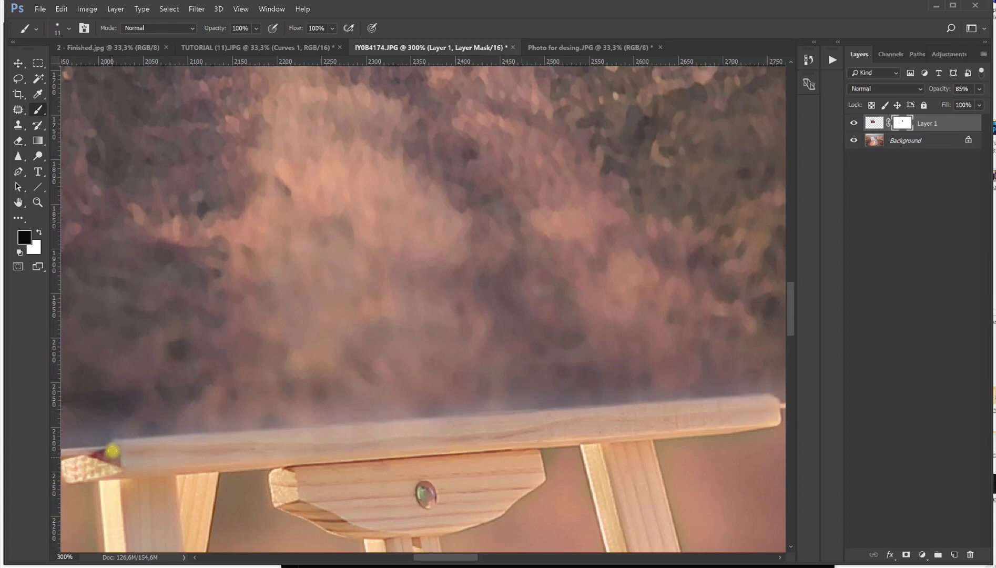
key(x)
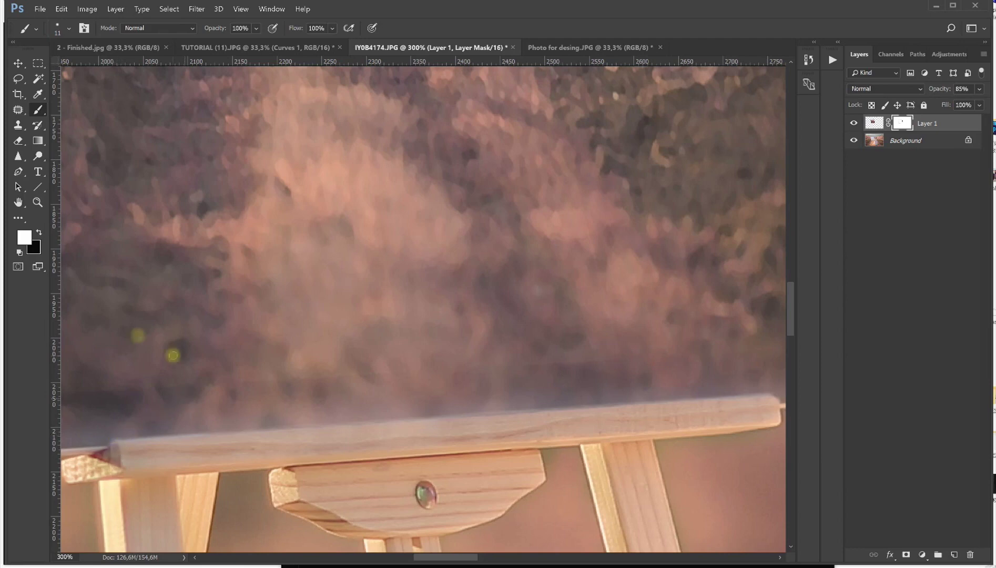
Review the full image, toggling the orchard painting layer off and on to compare the canvas before and after
click(38, 202)
right_click(120, 209)
click(139, 213)
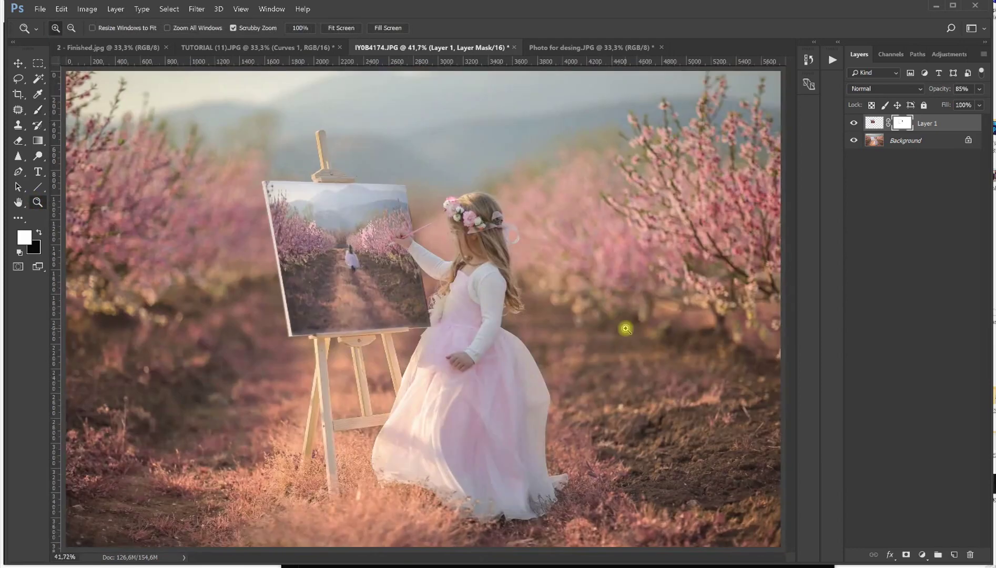
click(854, 123)
click(854, 124)
click(855, 124)
click(854, 124)
click(854, 124)
click(854, 124)
click(854, 124)
click(854, 124)
Flatten the image and duplicate the Background layer
click(116, 8)
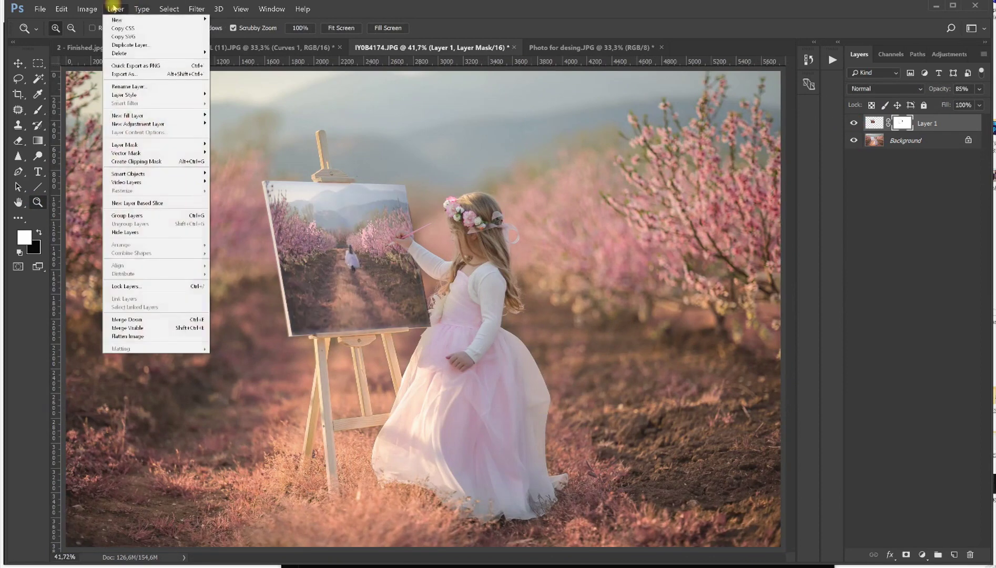
click(120, 337)
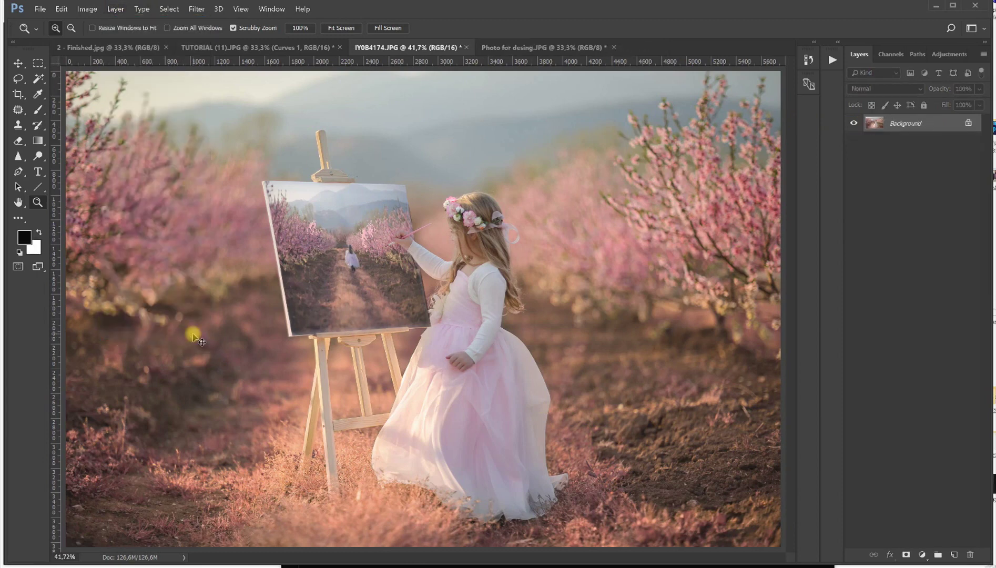
key(ctrl+j)
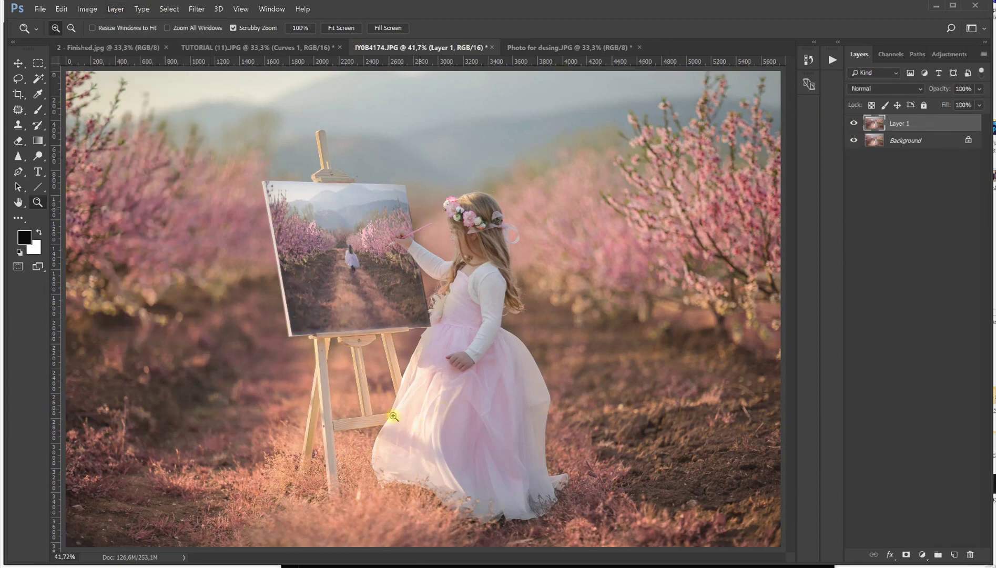
right_click(282, 332)
click(316, 383)
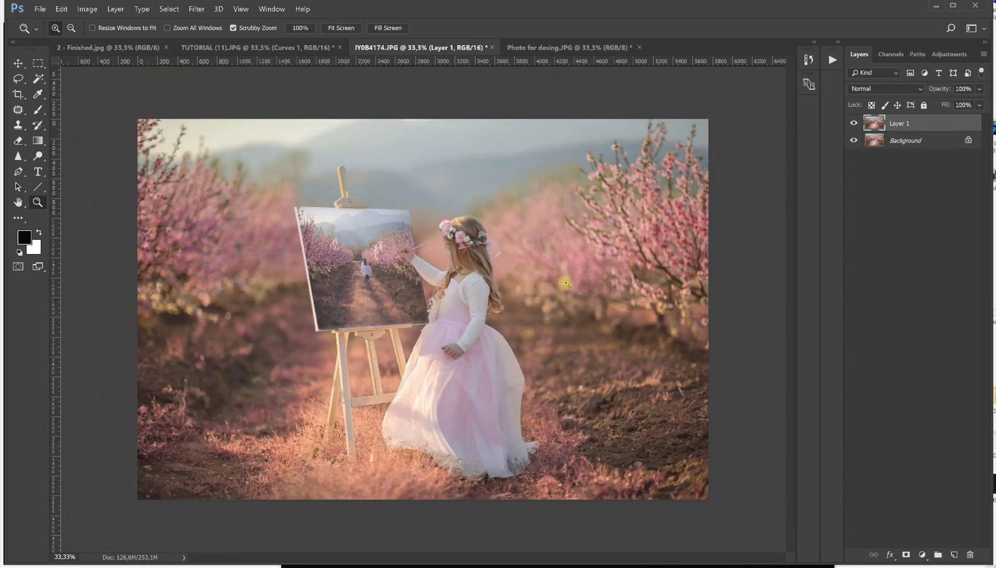
Launch Color Efex Pro 4 on the duplicated layer and choose the Sunlight filter
click(196, 9)
click(263, 211)
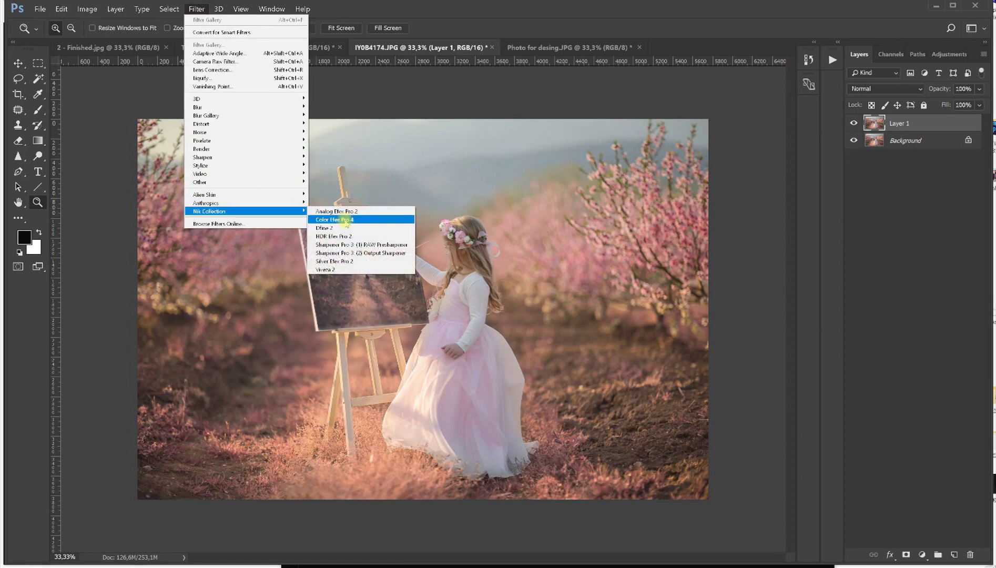
click(345, 221)
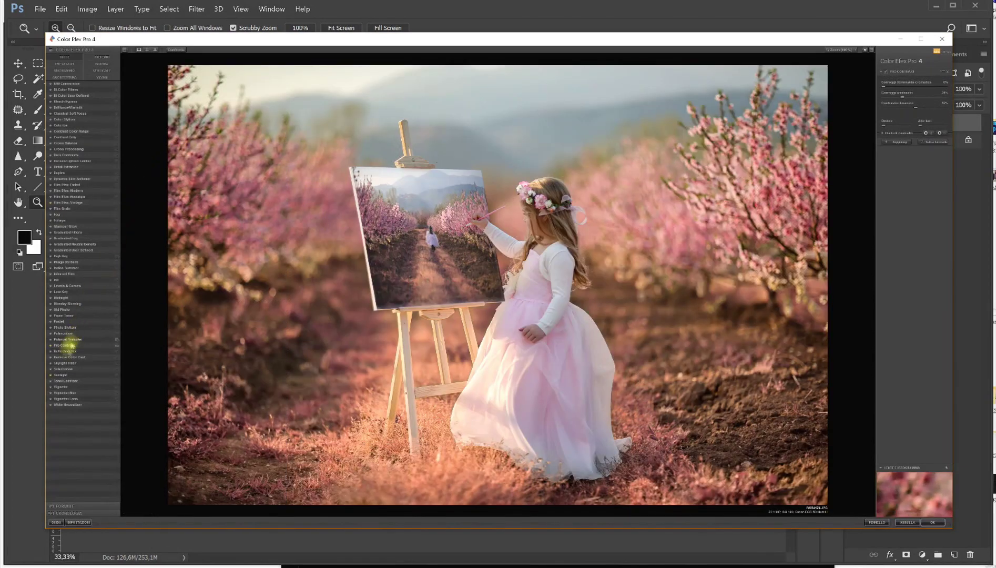
click(70, 375)
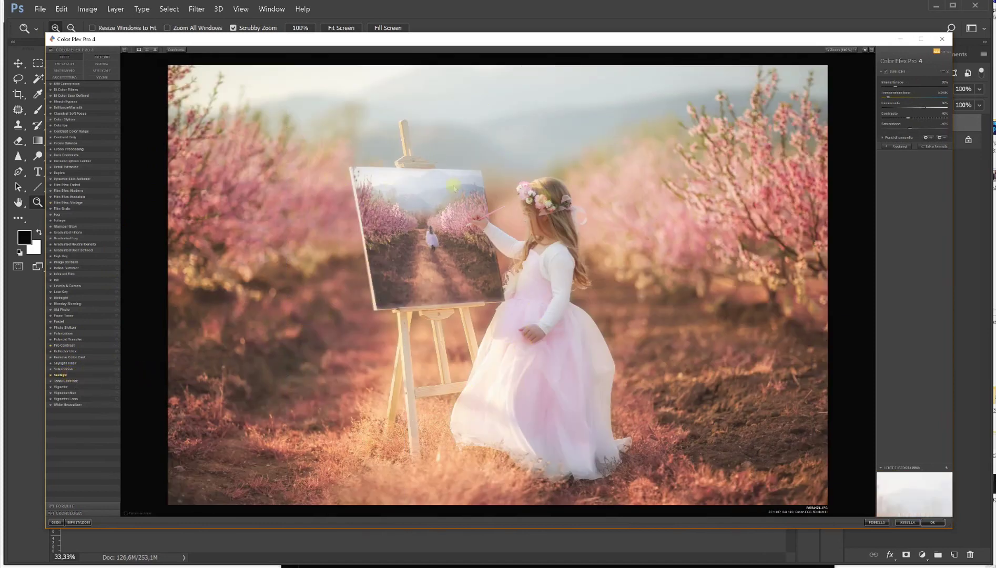
Compare the Sunlight preview with the original image, and apply the filter
click(177, 50)
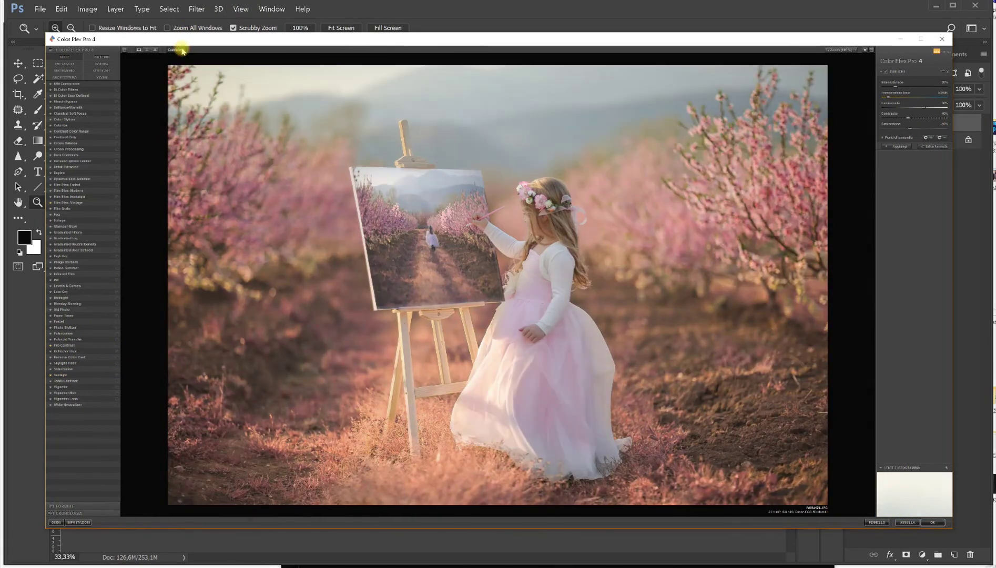
click(177, 49)
click(176, 50)
click(177, 50)
click(177, 50)
click(179, 50)
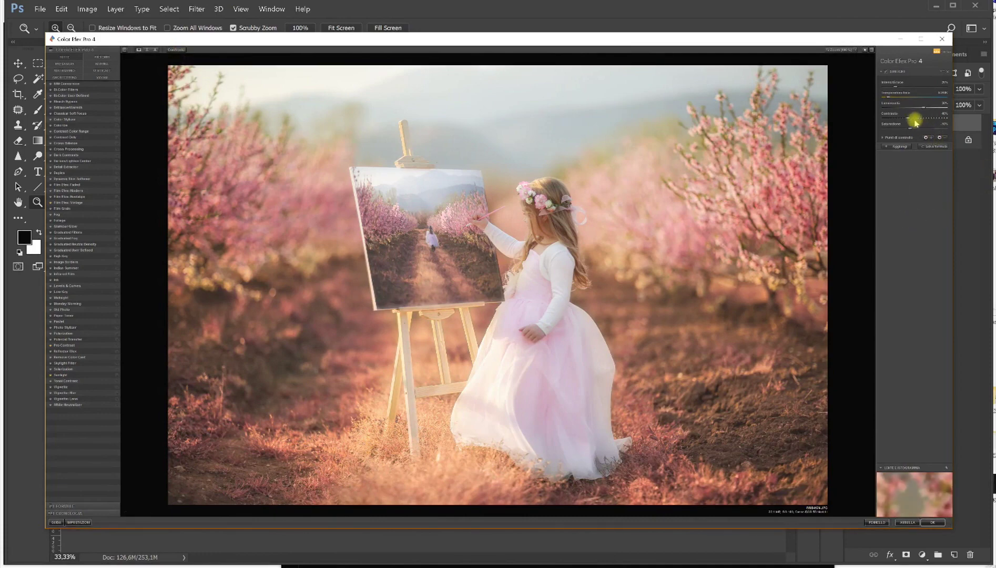
click(931, 522)
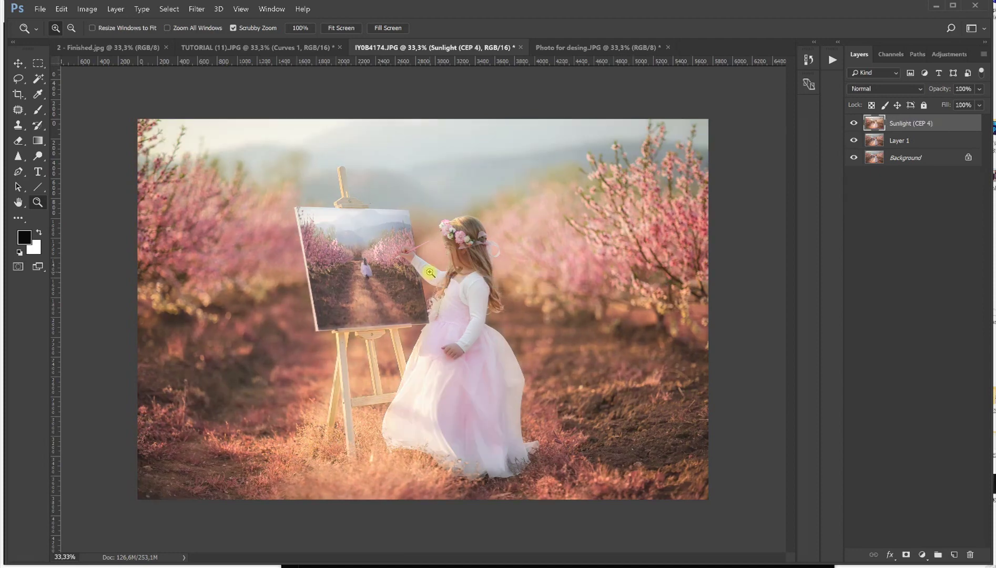
Reduce the Sunlight layer's opacity to 61% and compare the image with the layer off and on
right_click(430, 268)
click(437, 270)
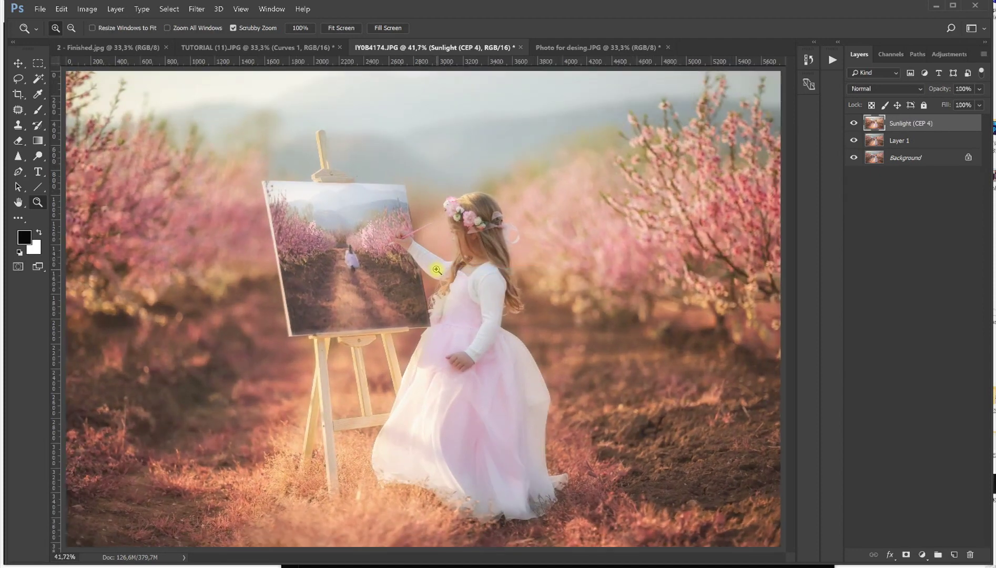
click(980, 89)
drag(979, 103, 958, 103)
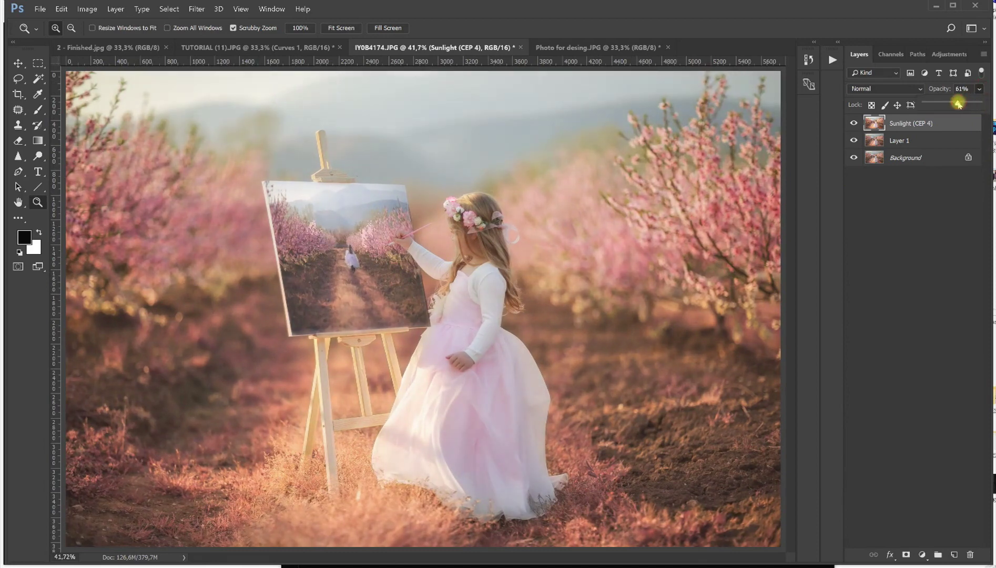
click(850, 124)
click(853, 123)
click(852, 125)
click(852, 125)
Add a white layer mask to the Sunlight layer and ready the Brush tool with black as the paint color
click(906, 555)
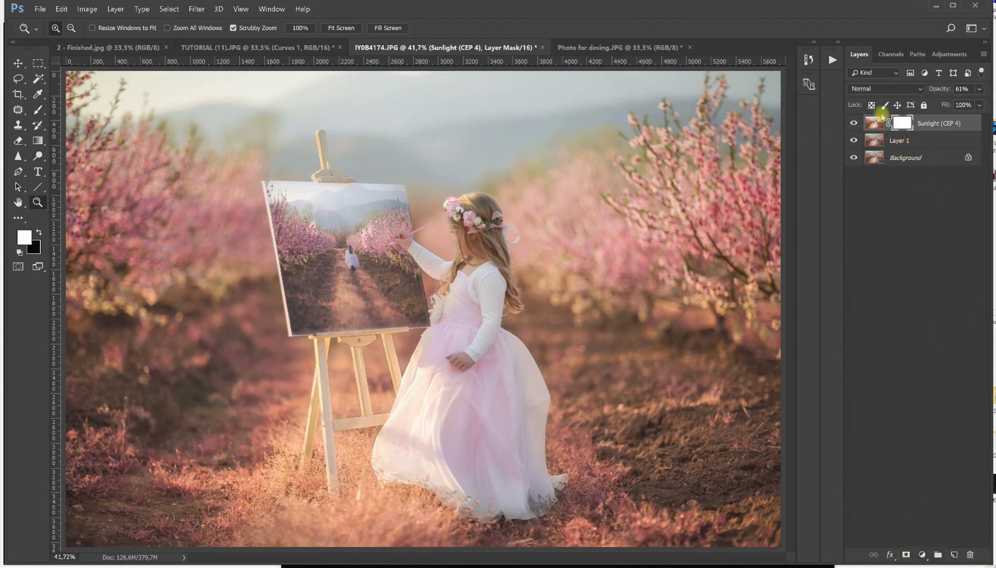
click(38, 110)
click(39, 232)
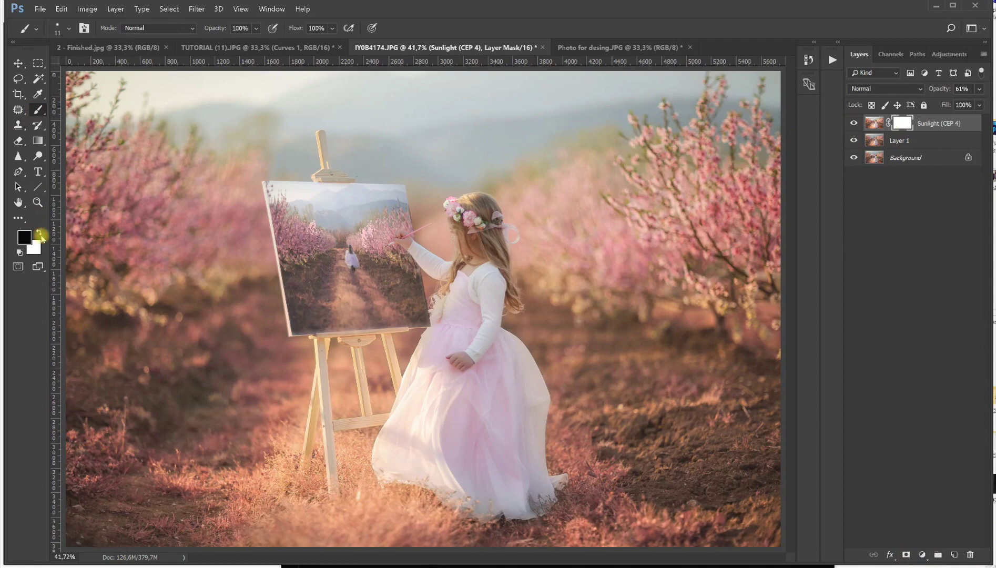
click(38, 202)
right_click(144, 230)
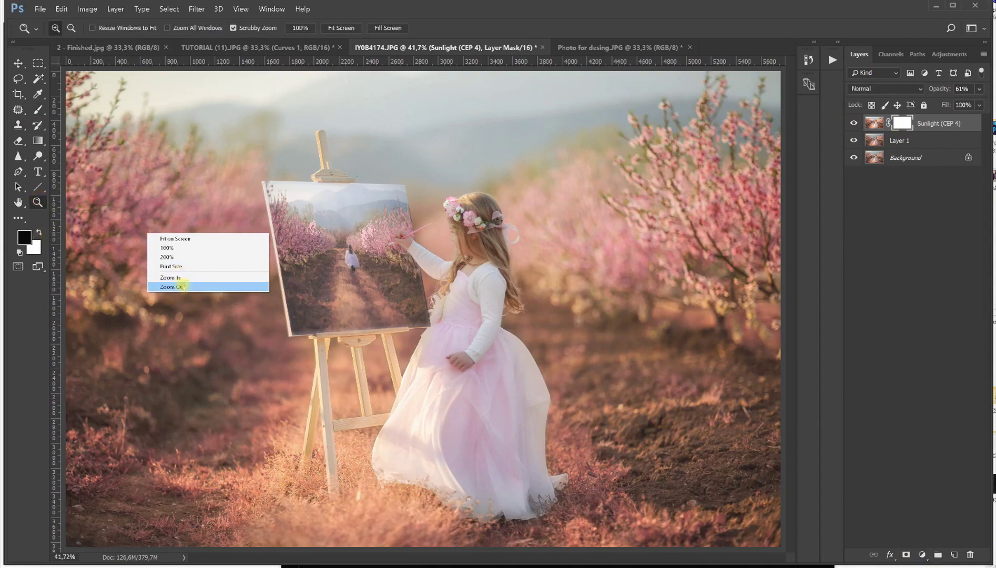
click(174, 284)
click(38, 109)
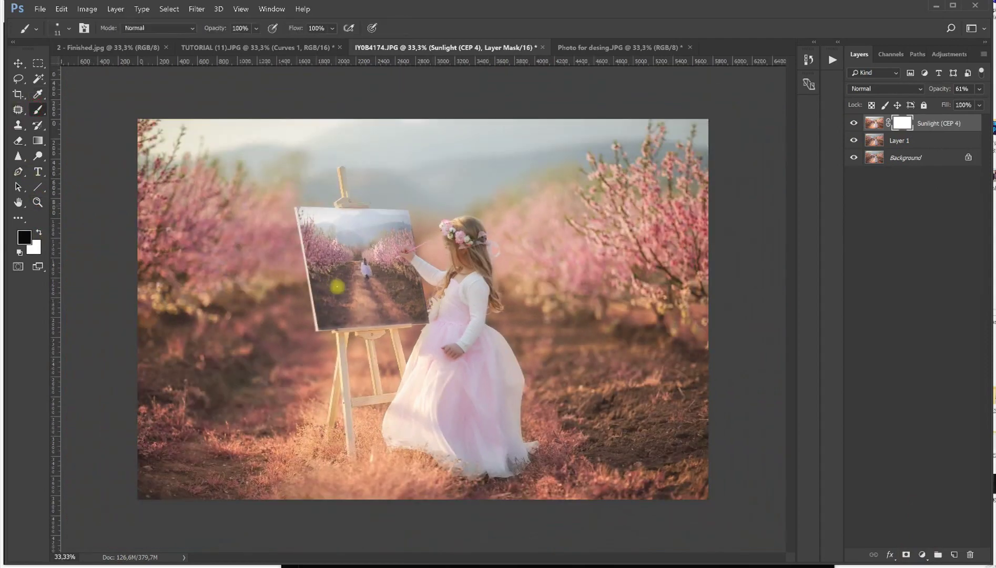
Soften the Sunlight effect over the girl and her canvas by painting the mask with a 446 px black brush at 35% opacity
alt+right_click(376, 310)
mouse_move(376, 310)
mouse_down()
mouse_move(429, 311)
mouse_move(421, 314)
mouse_up()
click(256, 27)
drag(259, 41, 238, 43)
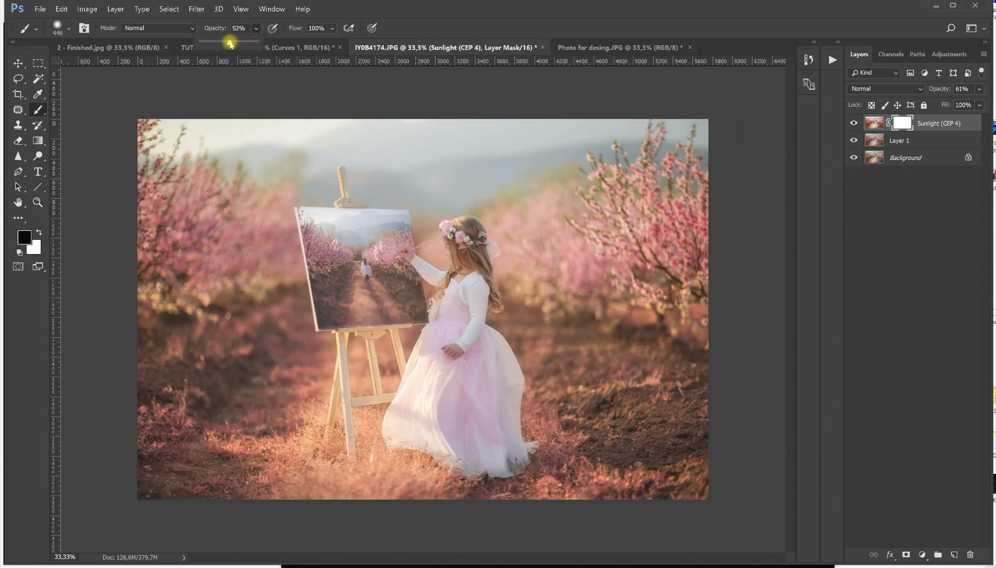
drag(229, 43, 216, 21)
click(461, 256)
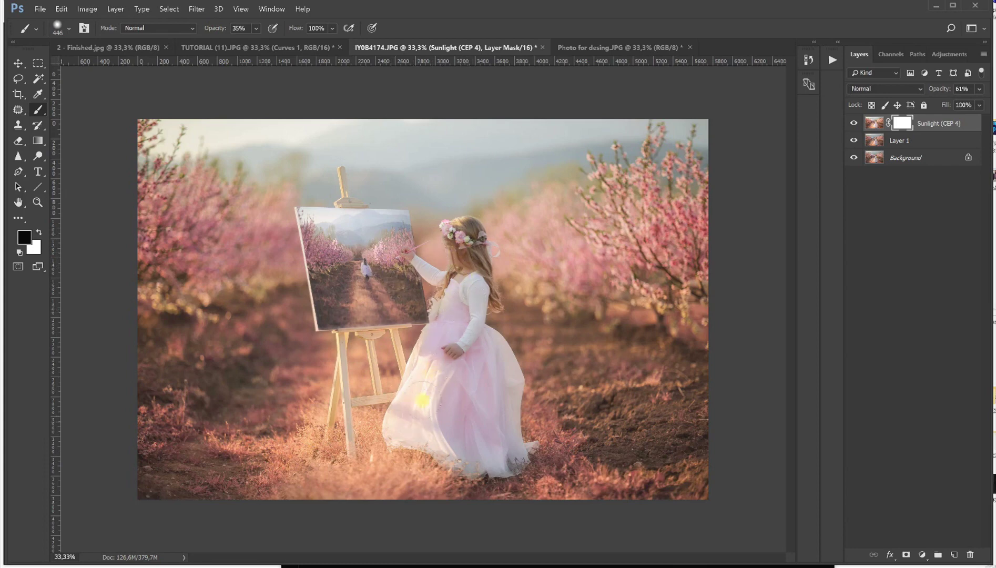
mouse_move(434, 351)
mouse_down()
mouse_move(371, 276)
mouse_move(380, 254)
mouse_move(413, 279)
mouse_move(381, 278)
mouse_up()
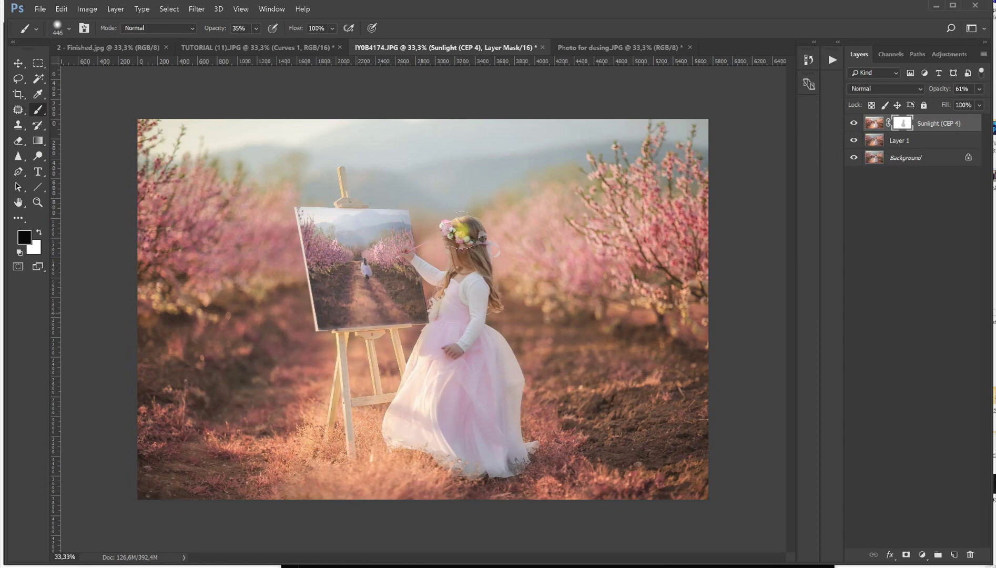
drag(375, 236, 346, 310)
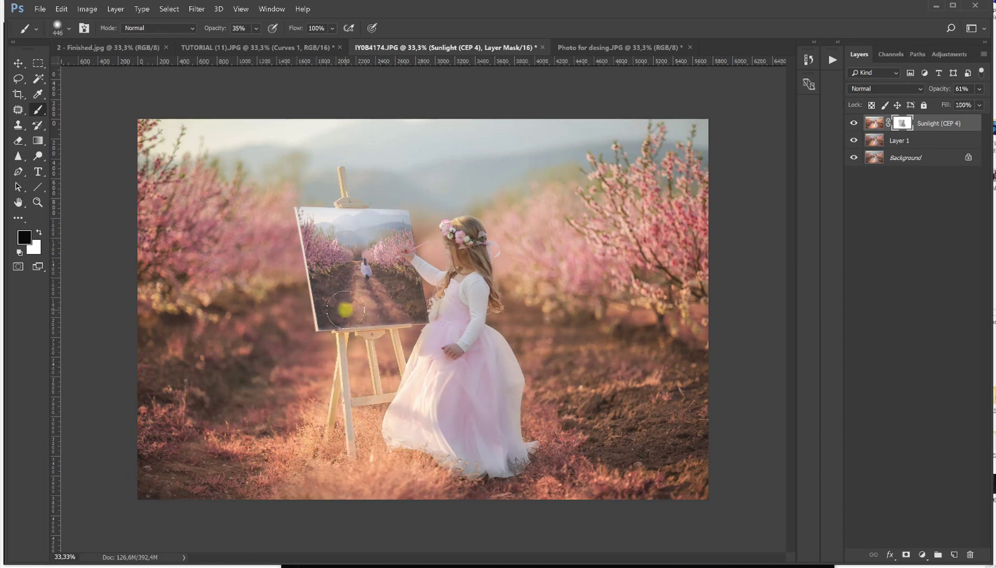
Compare the photo with the masked Sunlight layer off and on
click(853, 123)
click(853, 123)
click(853, 123)
click(853, 123)
click(853, 123)
click(853, 123)
click(852, 123)
click(853, 123)
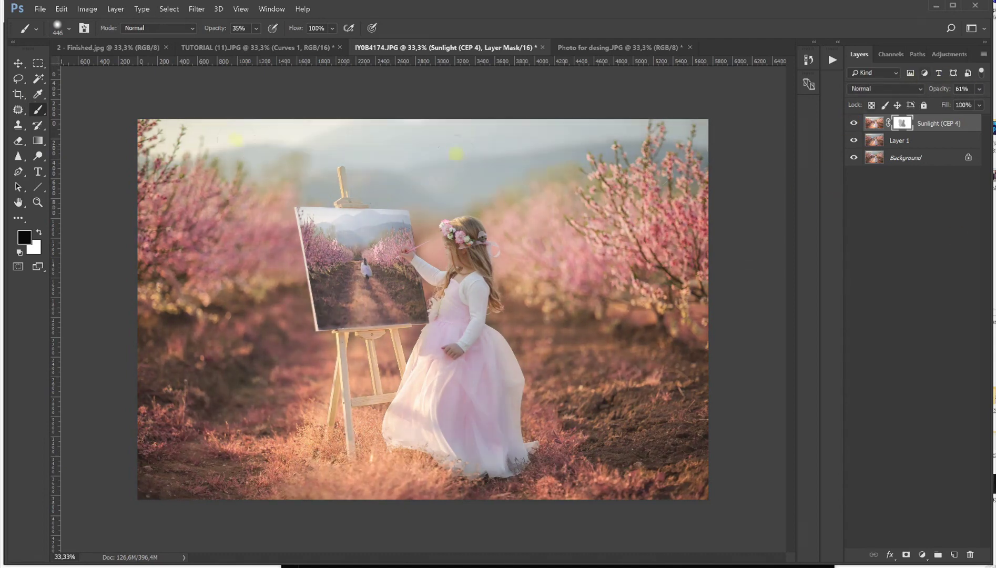
Flatten the image and apply Color Efex Pro 4's Pro Contrast filter with an adjusted dynamic contrast
click(115, 9)
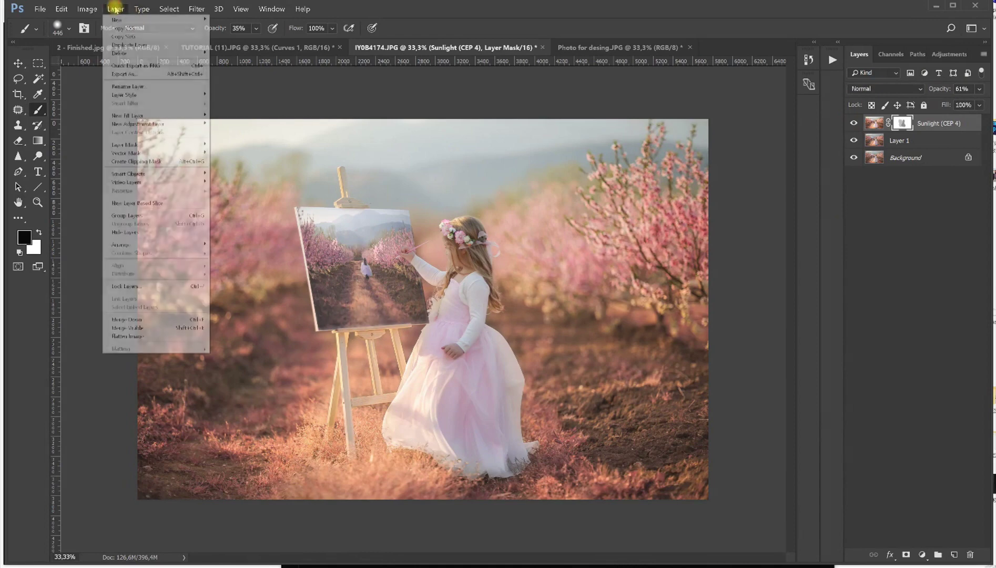
click(146, 336)
click(197, 9)
mouse_move(261, 211)
click(331, 220)
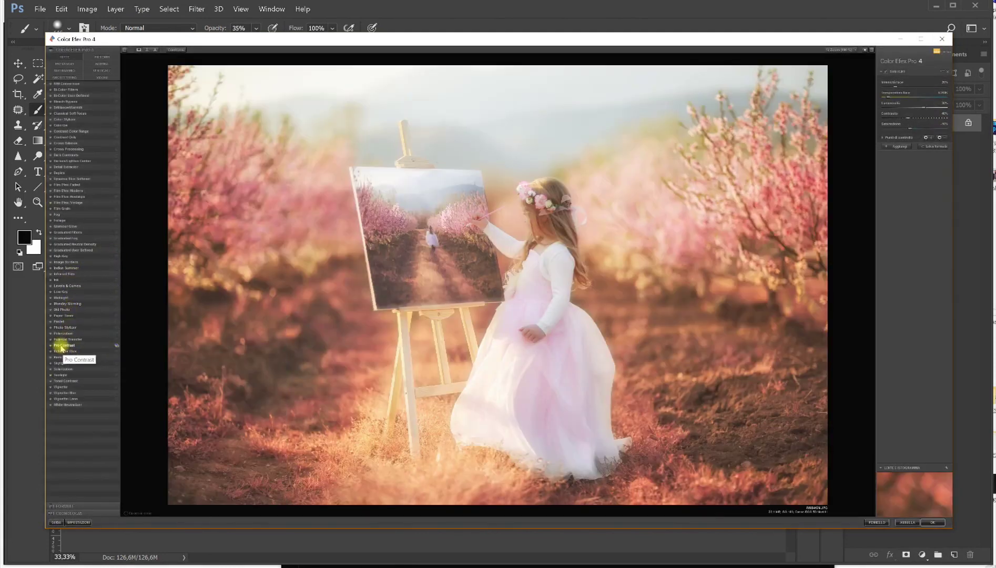
click(62, 346)
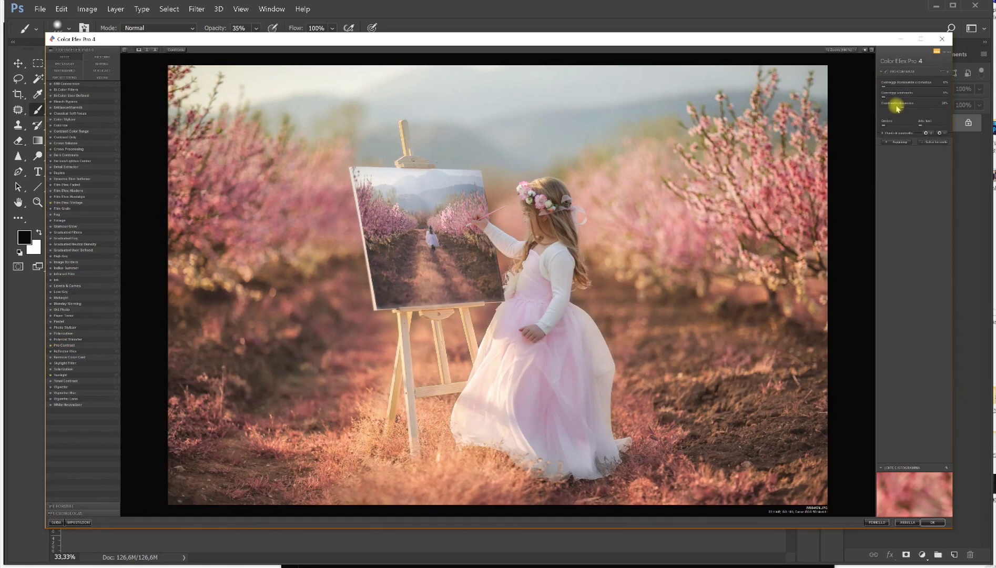
mouse_move(904, 110)
mouse_down()
mouse_move(872, 105)
mouse_move(911, 113)
mouse_move(901, 112)
mouse_up()
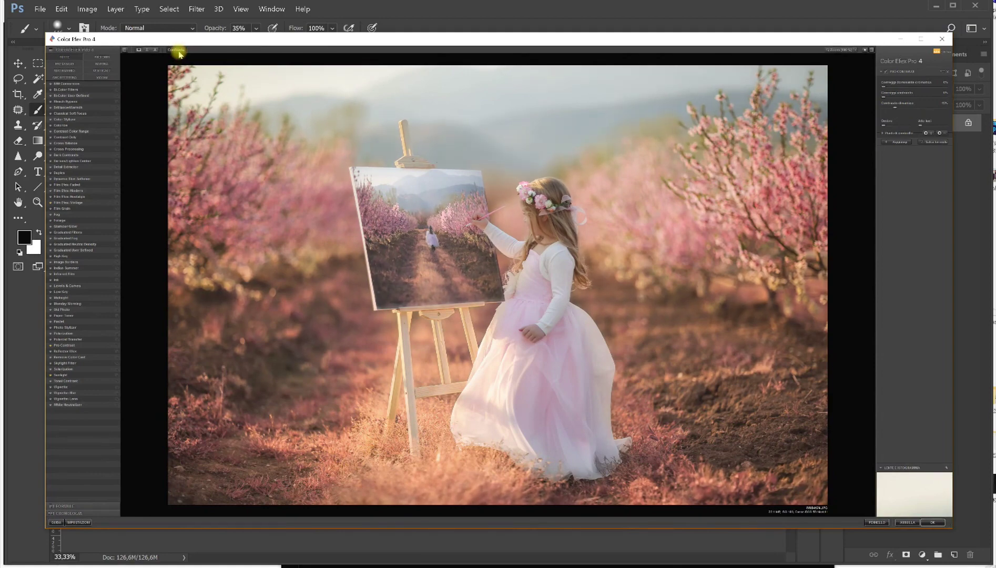
click(932, 522)
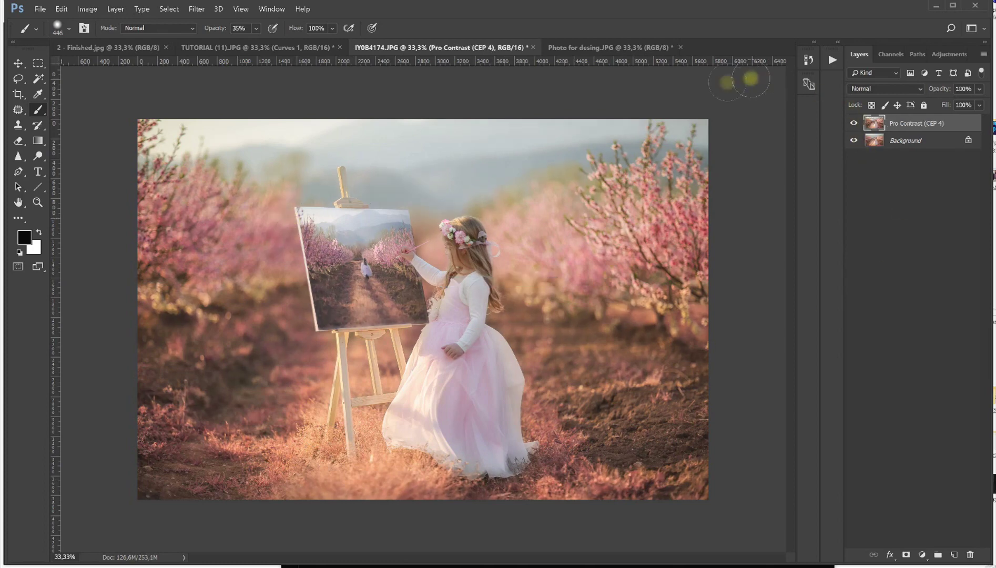
Run the Perfect Detail action from the finishing process section of The Perfect Portrait action set
click(38, 202)
right_click(356, 256)
right_click(358, 255)
click(428, 269)
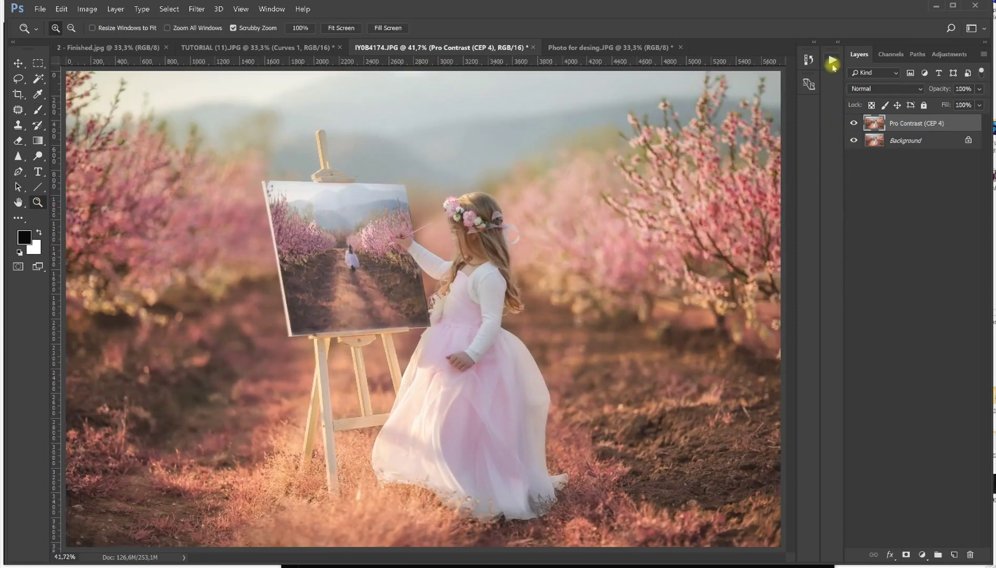
click(833, 64)
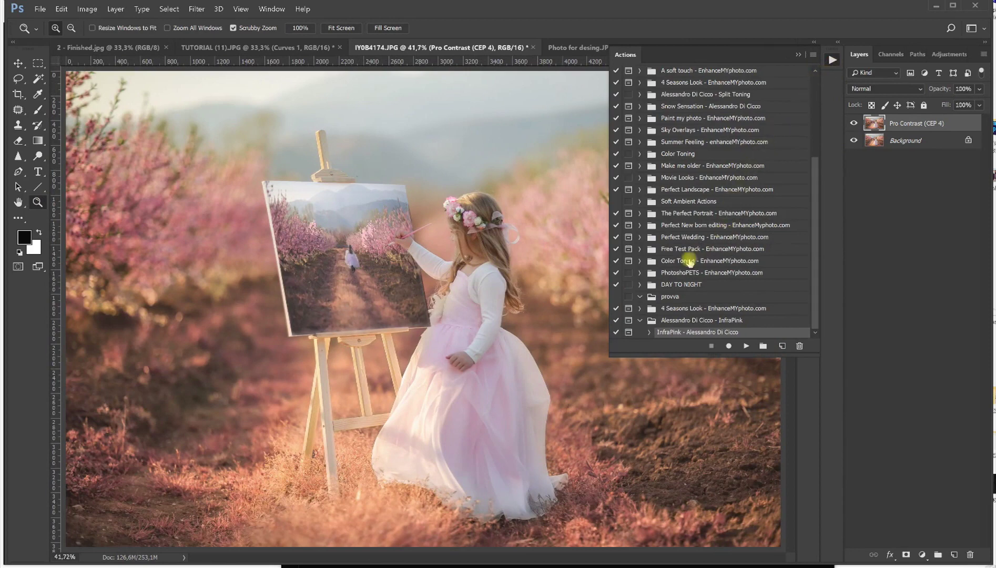
click(643, 320)
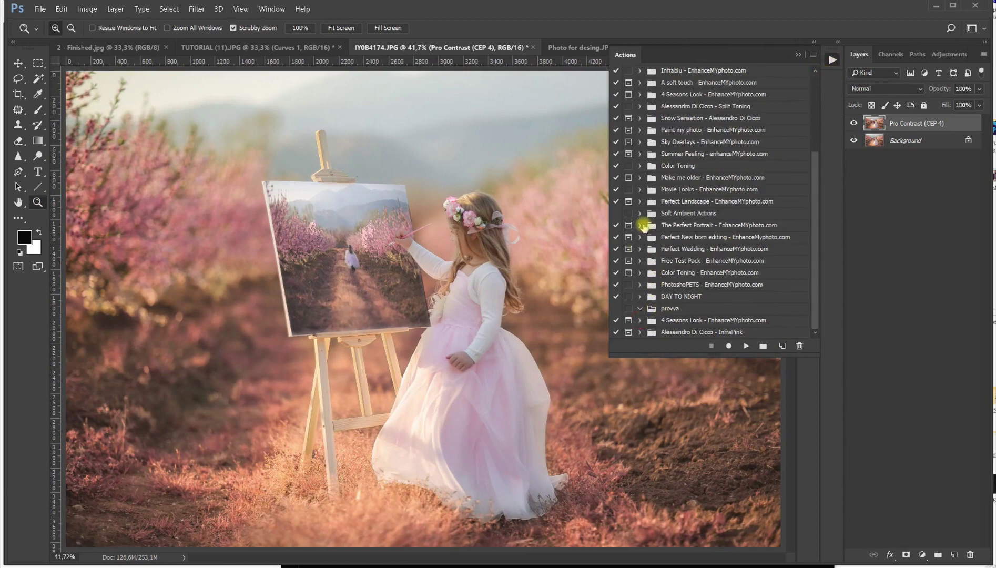
click(640, 225)
drag(808, 172, 794, 307)
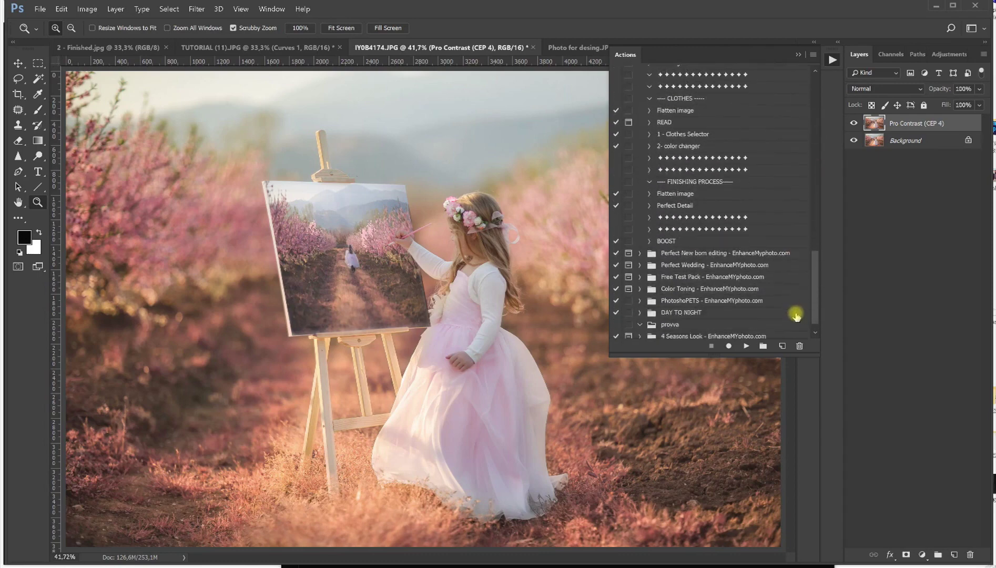
click(684, 229)
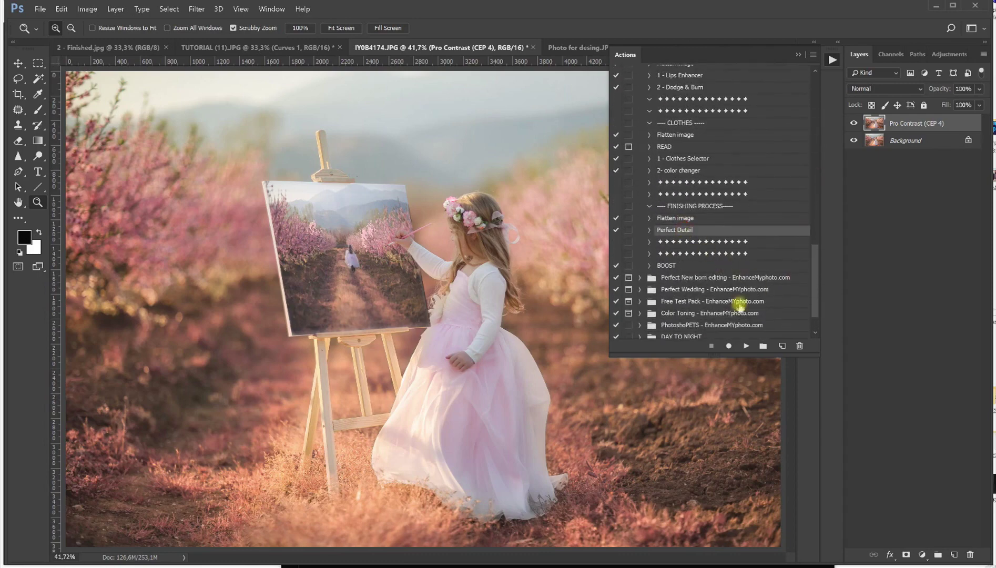
click(747, 346)
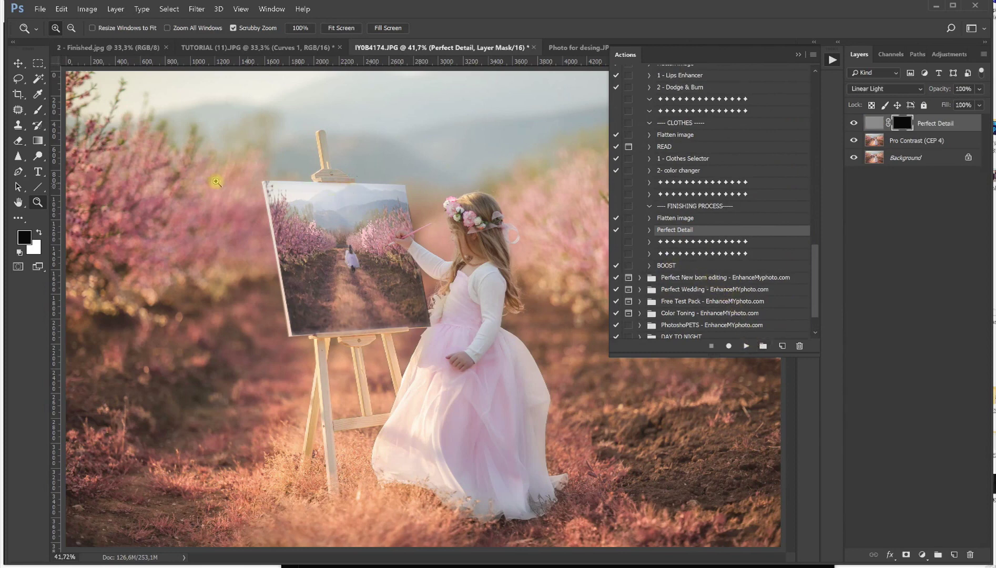
Reveal the Perfect Detail sharpening on the girl and the canvas by painting its mask with a 446 px white brush at 100% opacity
click(37, 108)
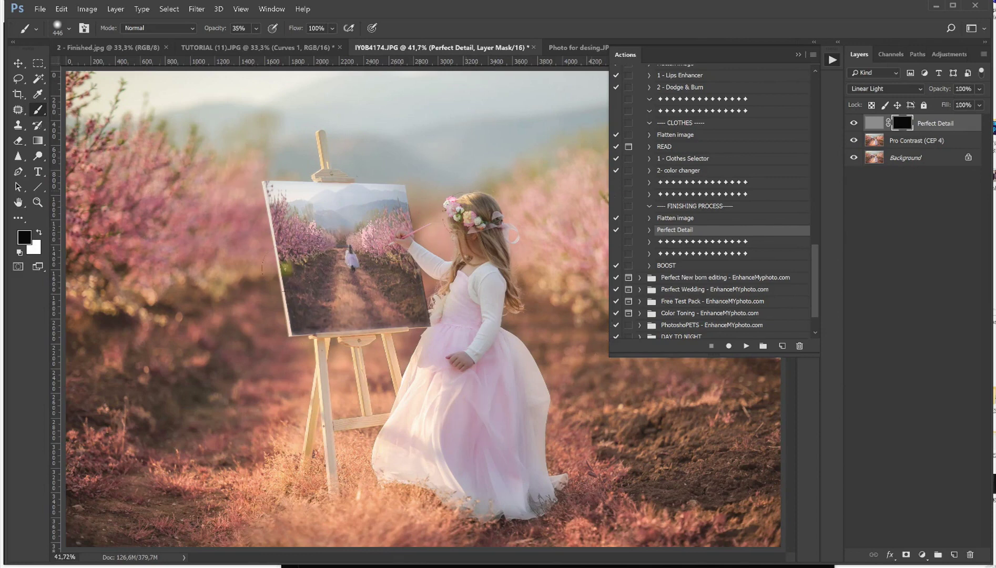
click(799, 53)
click(39, 232)
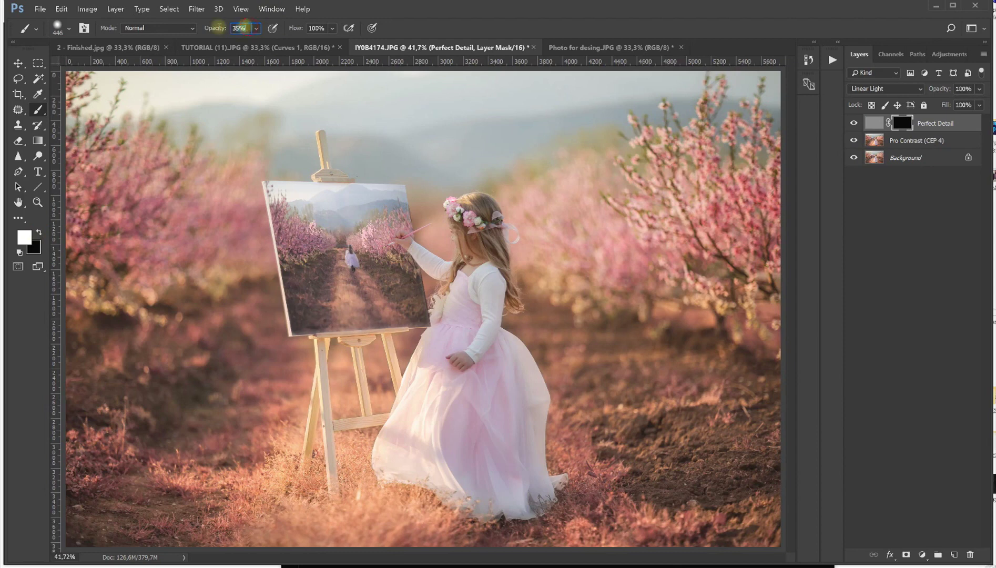
text(100)
drag(460, 313, 420, 311)
mouse_move(459, 218)
mouse_down()
mouse_move(478, 220)
mouse_move(462, 234)
mouse_move(485, 255)
mouse_up()
mouse_move(485, 391)
mouse_down()
mouse_move(514, 391)
mouse_move(535, 422)
mouse_move(537, 404)
mouse_move(500, 341)
mouse_up()
mouse_move(305, 304)
mouse_down()
mouse_move(285, 199)
mouse_move(319, 227)
mouse_move(352, 309)
mouse_move(363, 306)
mouse_move(384, 216)
mouse_move(429, 273)
mouse_move(346, 211)
mouse_move(320, 136)
mouse_move(345, 275)
mouse_move(330, 362)
mouse_up()
Reveal the sharpening along the easel's wooden legs and crossbar by painting the mask with a 134 px white brush
alt+right_click(355, 400)
click(315, 341)
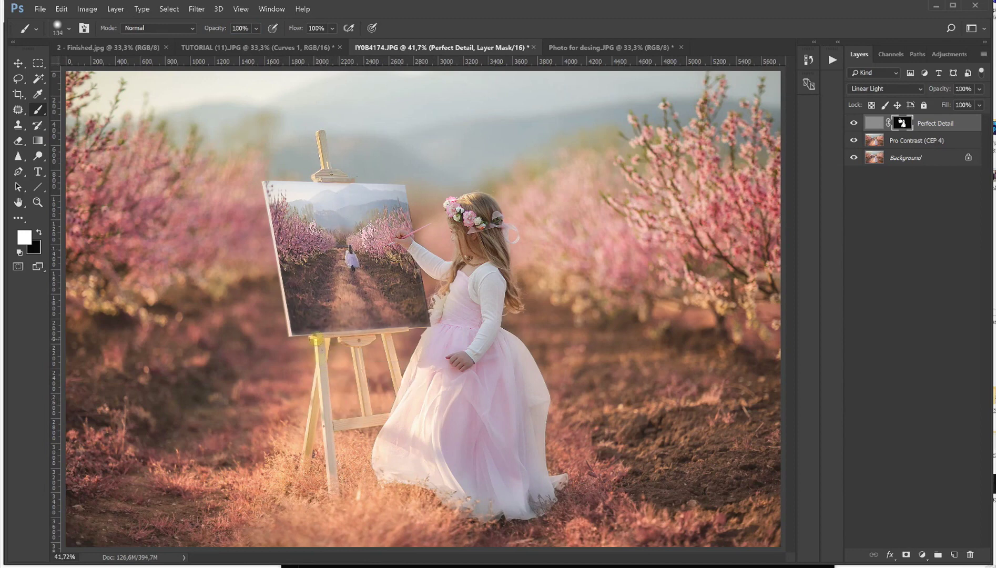
mouse_move(335, 465)
mouse_down()
mouse_move(342, 434)
mouse_move(377, 421)
mouse_up()
mouse_move(355, 367)
mouse_down()
mouse_move(348, 341)
mouse_move(388, 331)
mouse_up()
mouse_move(408, 409)
mouse_down()
mouse_move(357, 426)
mouse_move(338, 458)
mouse_up()
mouse_move(327, 340)
mouse_down()
mouse_move(352, 259)
mouse_move(309, 324)
mouse_move(339, 302)
mouse_move(421, 298)
mouse_move(471, 233)
mouse_move(455, 261)
mouse_up()
Inspect the girl and canvas up close, comparing them with the Perfect Detail layer off and on
click(37, 203)
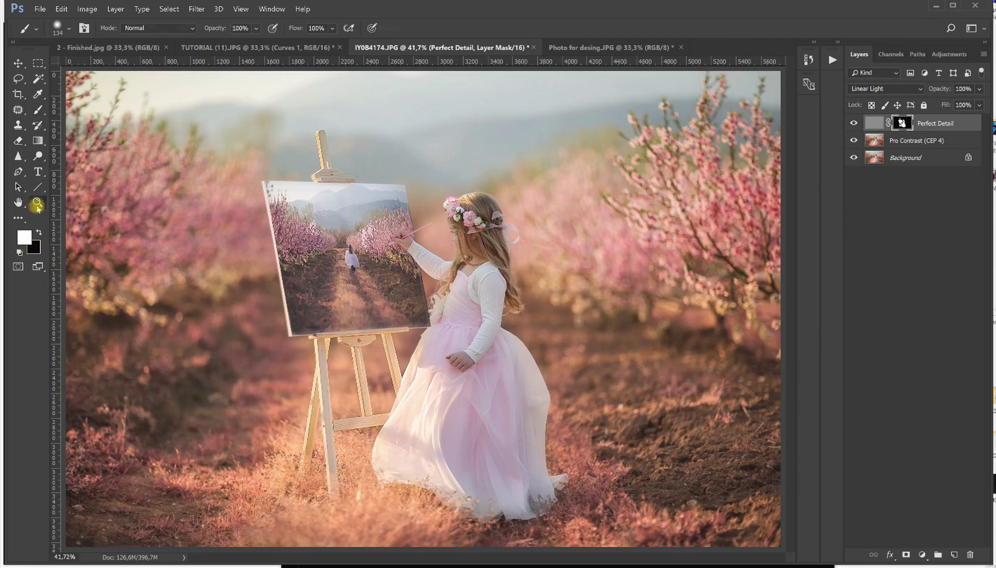
right_click(136, 203)
click(331, 221)
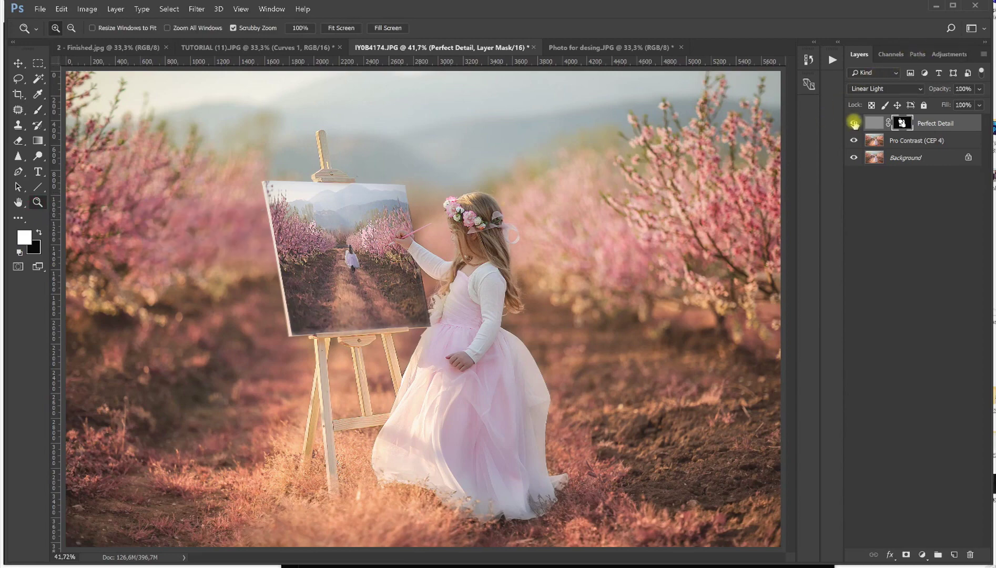
click(419, 240)
click(419, 237)
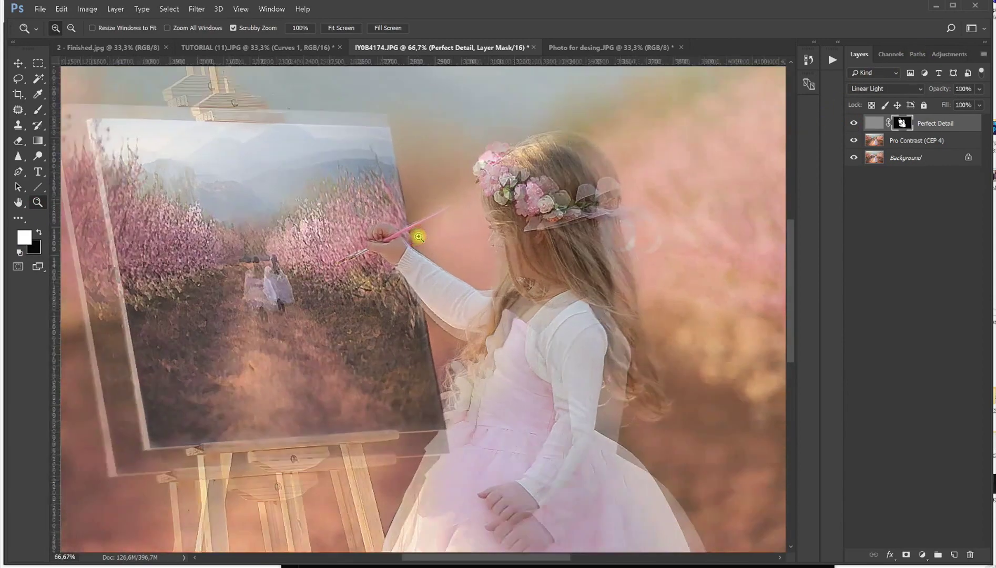
click(854, 123)
click(854, 123)
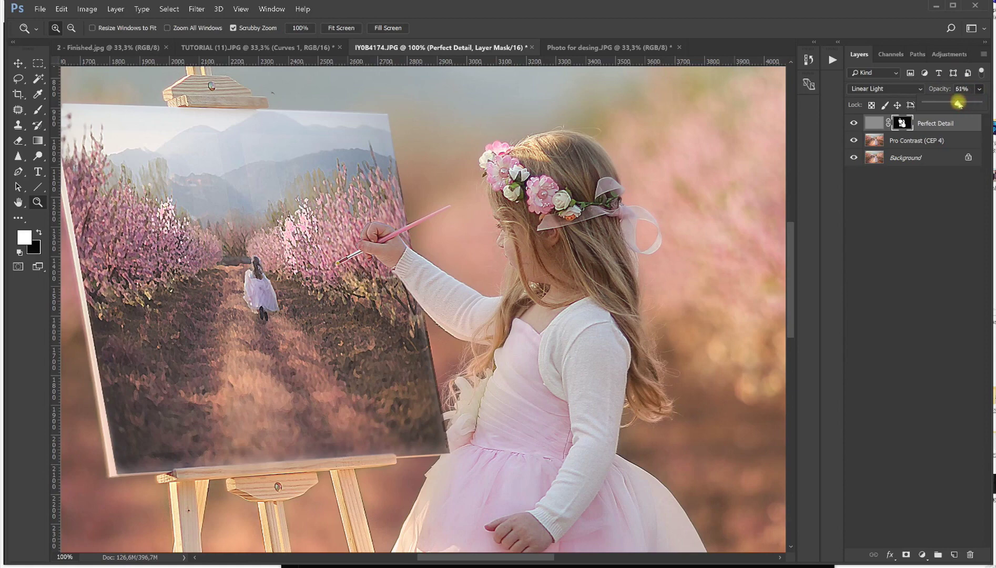
Set the Perfect Detail layer's opacity to 63%, compare it off and on, and flatten the image
click(853, 124)
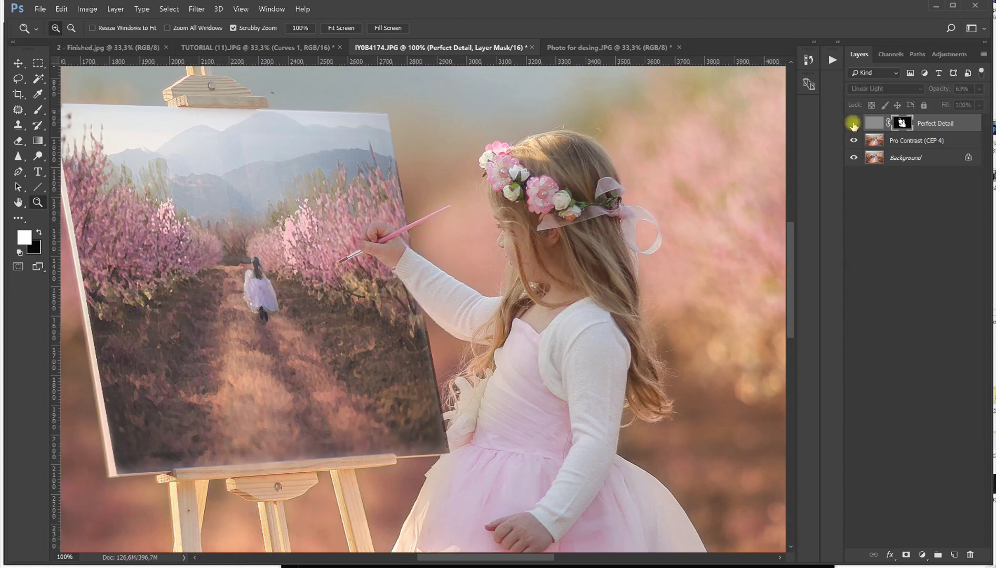
click(853, 124)
right_click(321, 270)
click(330, 277)
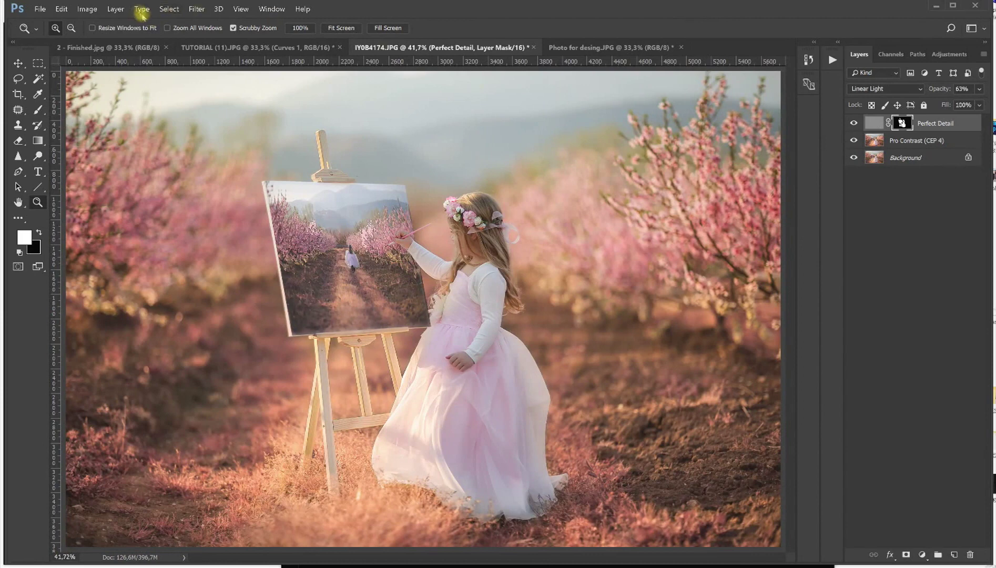
click(122, 10)
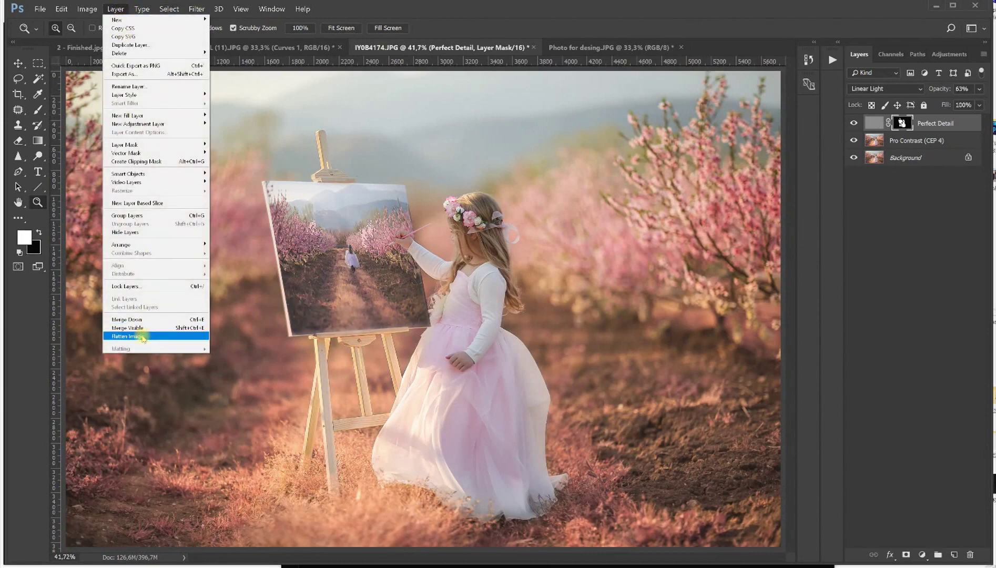
click(144, 337)
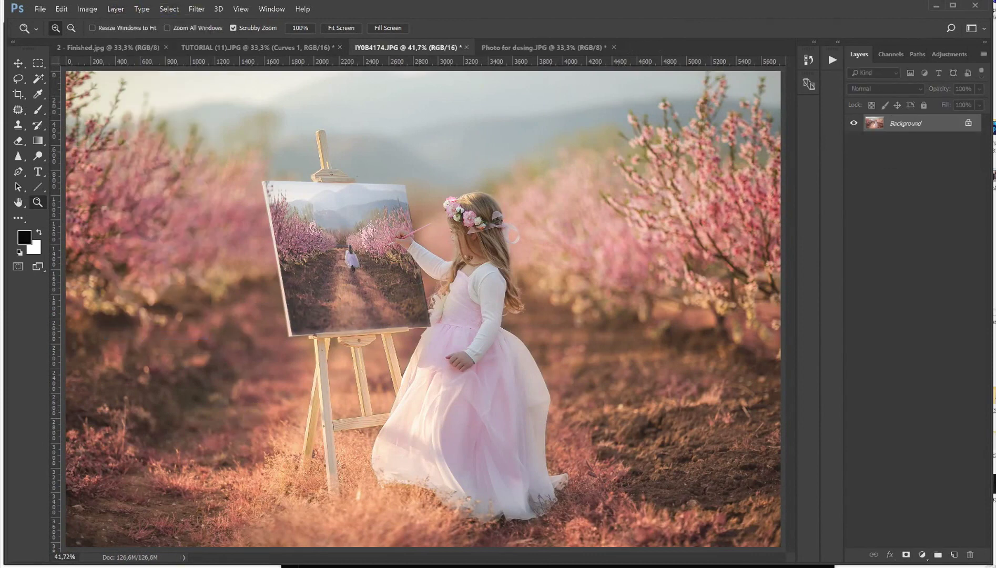
Run the BOOST action from the Perfect Portrait action set on the flattened photo
click(833, 60)
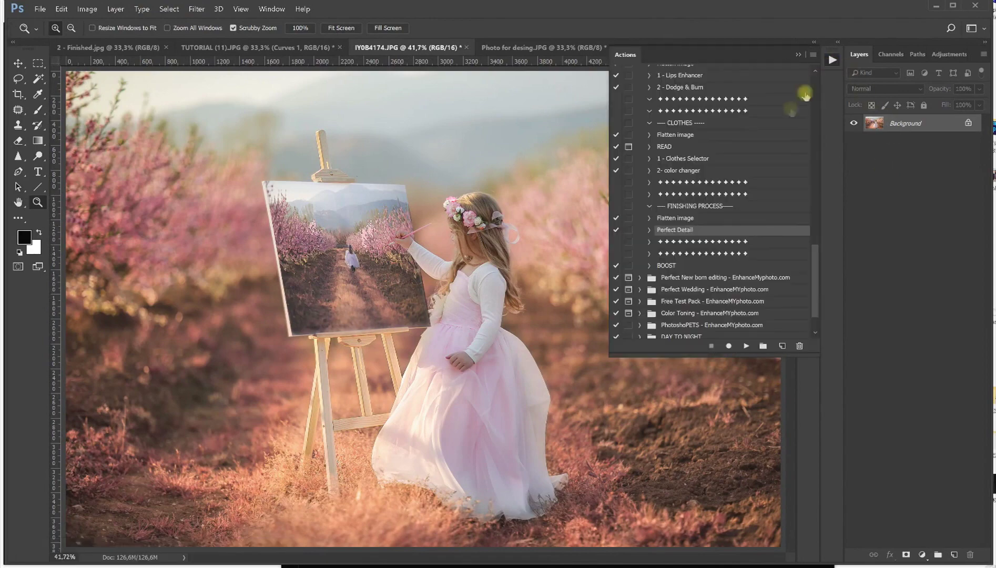
click(684, 266)
click(746, 346)
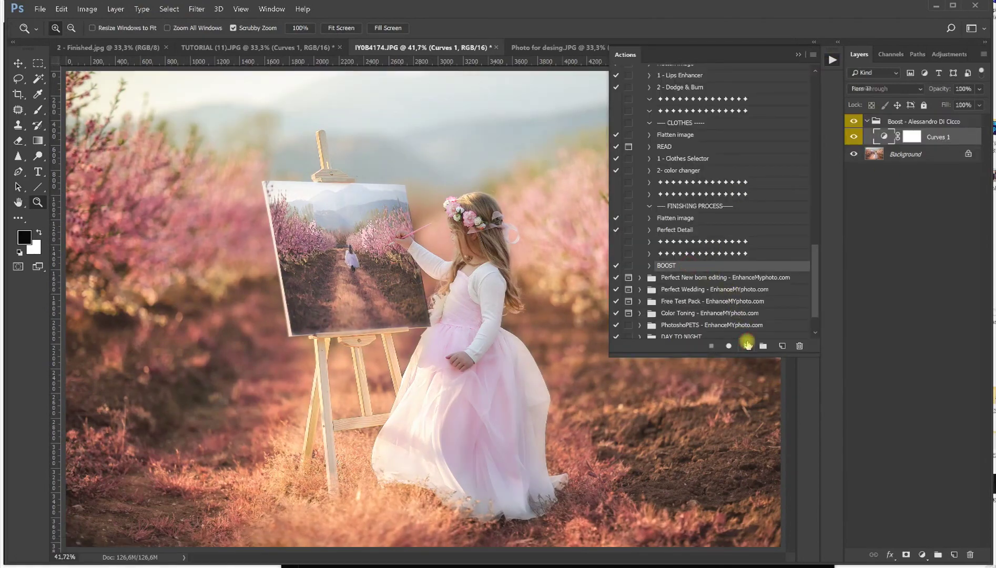
click(833, 60)
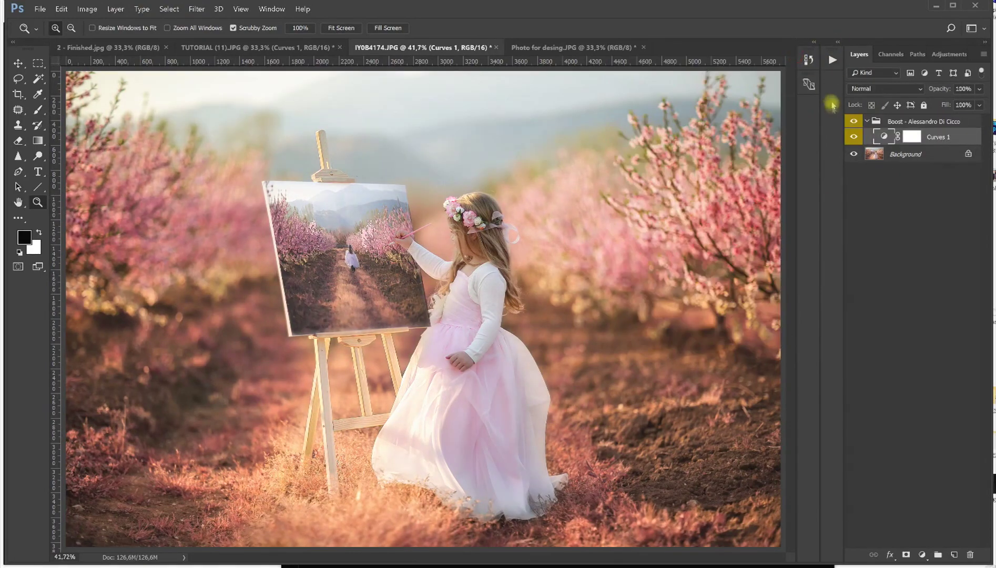
Reduce the Boost group's Curves 1 layer to 67% opacity and compare the photo with the group off and on
click(854, 122)
click(854, 122)
click(980, 89)
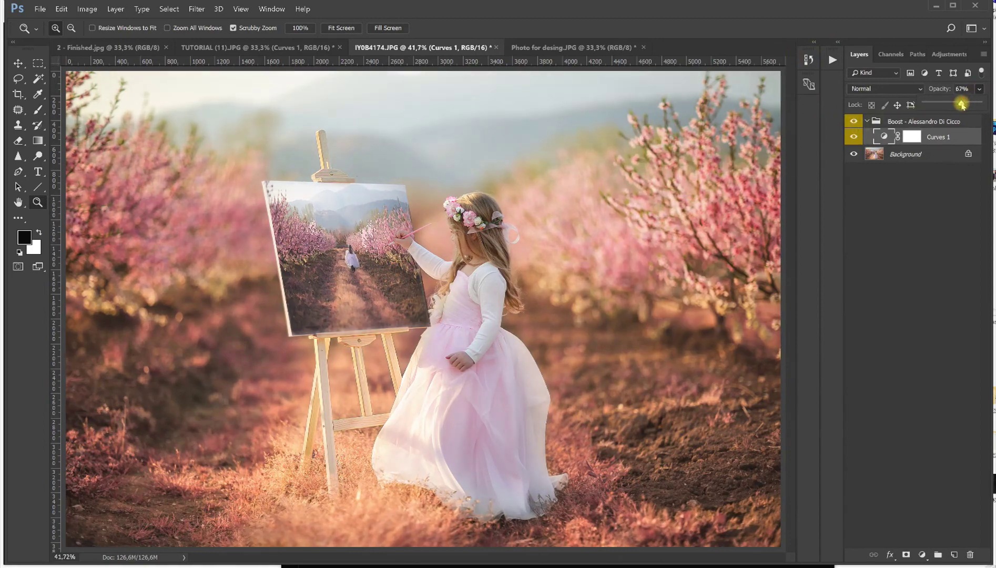
click(857, 122)
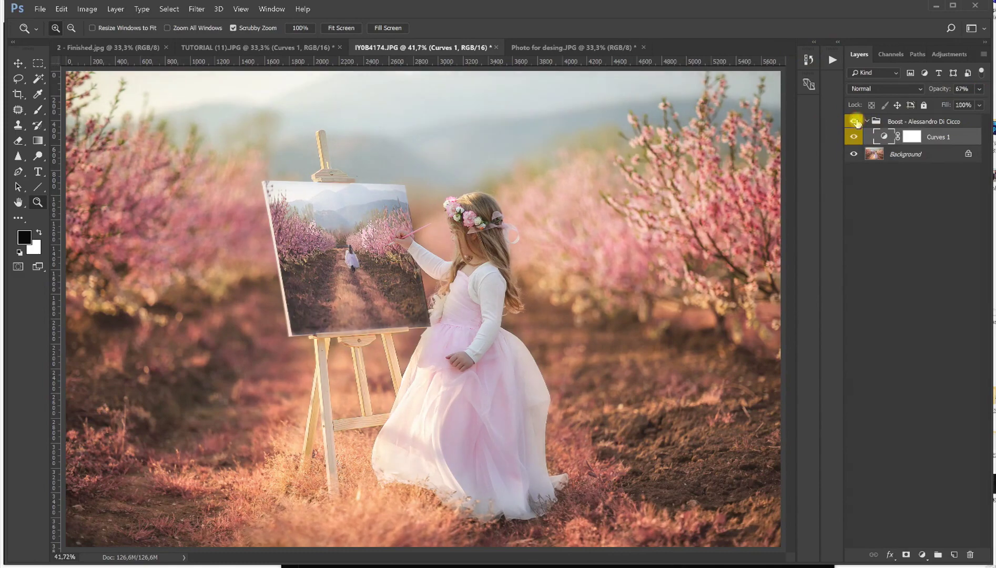
click(857, 123)
click(856, 122)
Switch to File Explorer, open the Lightpack overlay folder under BUNDLES > Overlays, and move the window clear of the photo's upper-left area
mouse_move(153, 566)
mouse_move(120, 558)
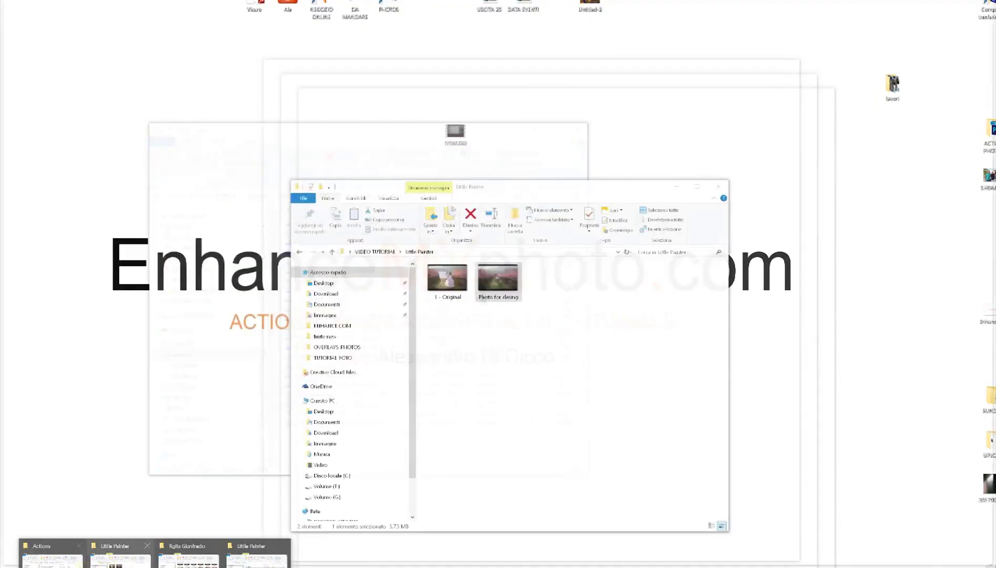
click(52, 557)
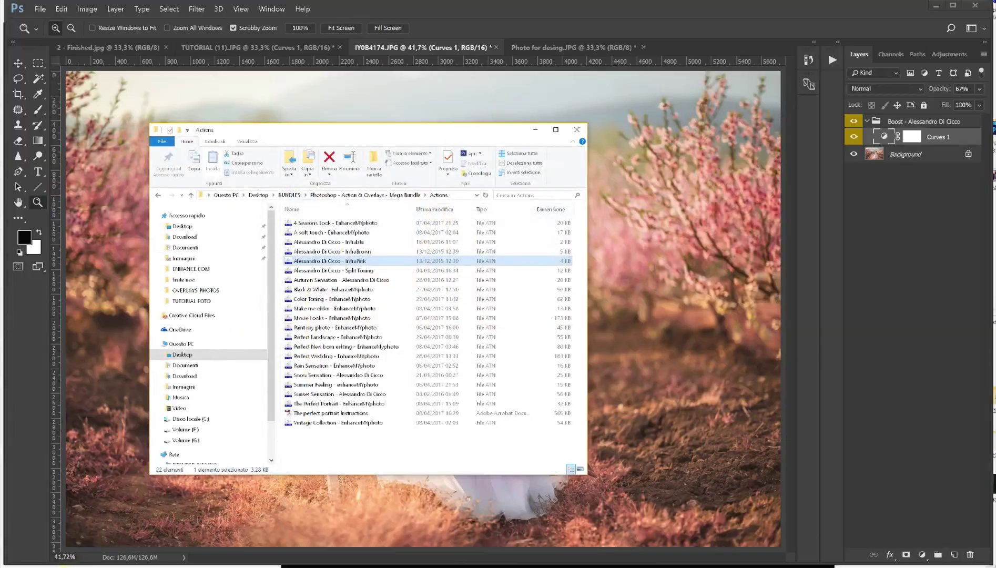
click(158, 195)
click(158, 195)
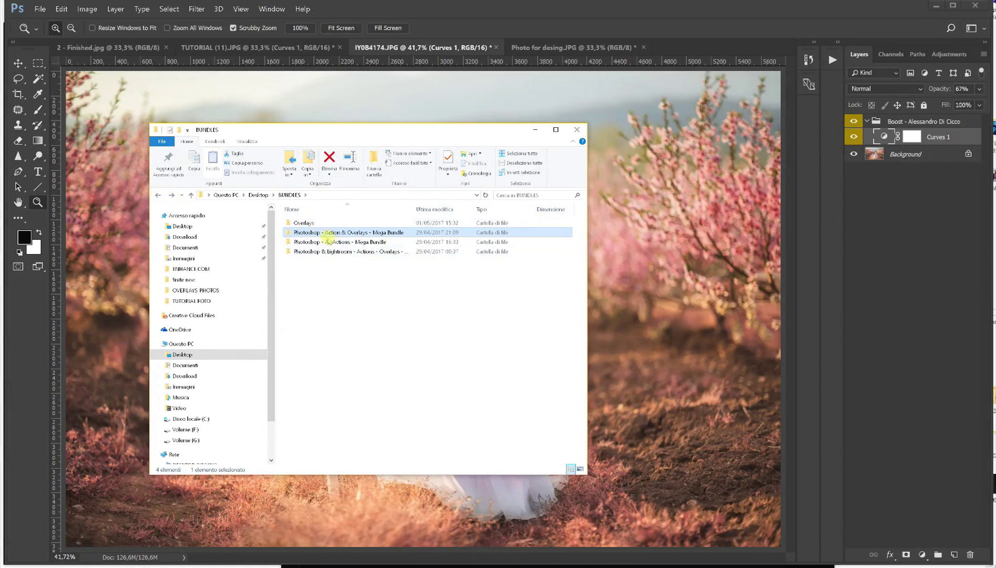
double_click(308, 223)
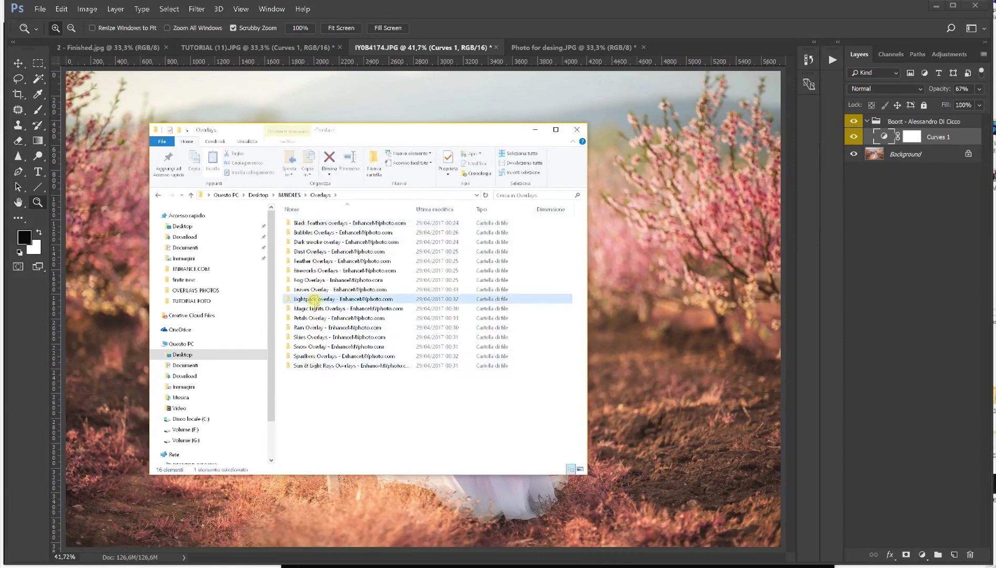
double_click(314, 299)
drag(461, 128, 725, 246)
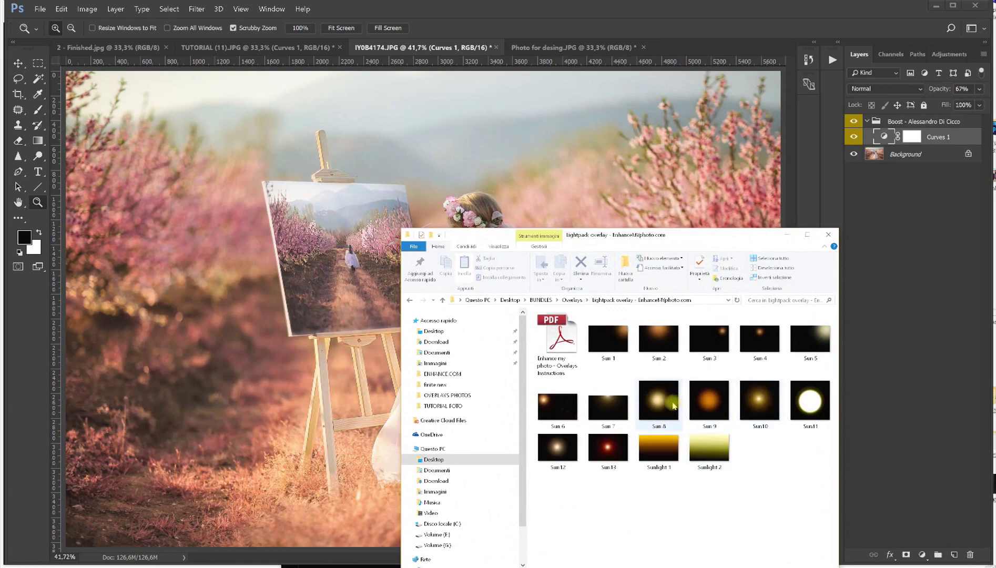
Place the Sun 8 overlay in the photo's upper-left corner, scaled to about 69%, with the Screen blend mode
drag(673, 406, 307, 249)
drag(319, 310, 414, 405)
click(885, 88)
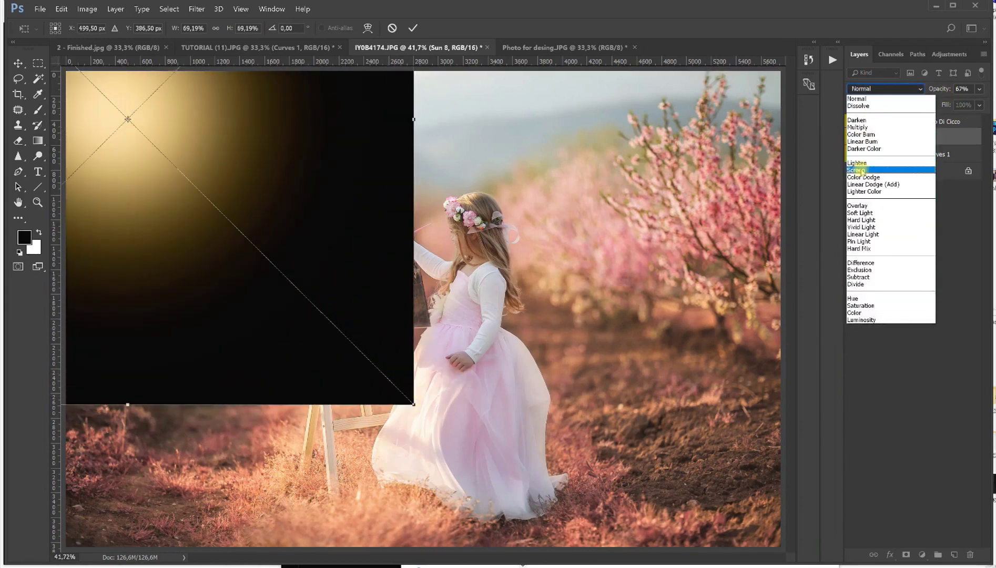
click(863, 171)
drag(227, 178, 227, 184)
click(413, 28)
Move the Sun 8 layer out of the Boost group to the top of the layer stack and compare its glow off and on
click(855, 122)
click(855, 122)
click(855, 122)
click(855, 121)
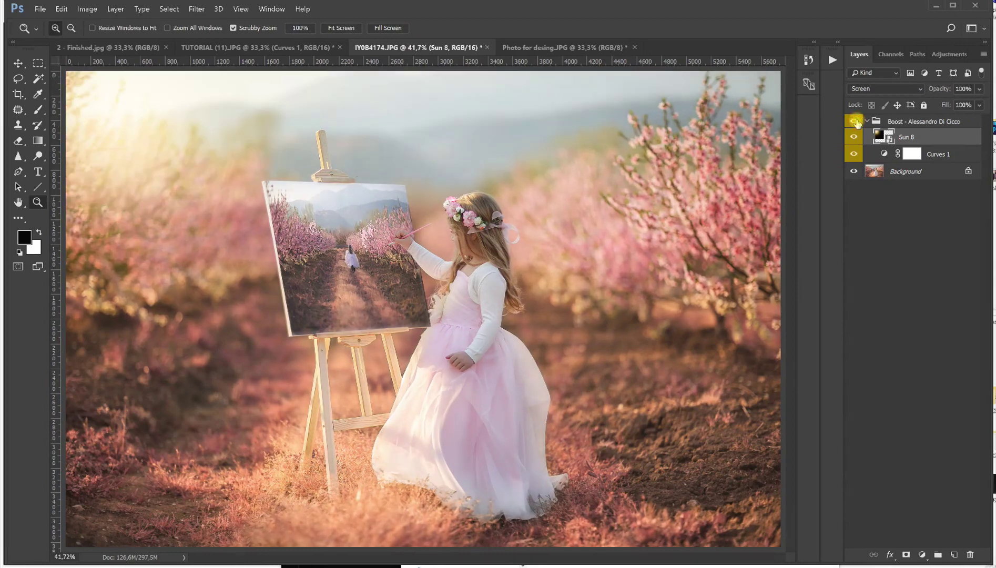
drag(915, 137, 910, 117)
click(855, 123)
click(855, 123)
click(855, 123)
click(855, 123)
click(855, 122)
click(855, 122)
Capture the finished edit as a history snapshot, and return the photo to its original opening state for comparison
right_click(372, 252)
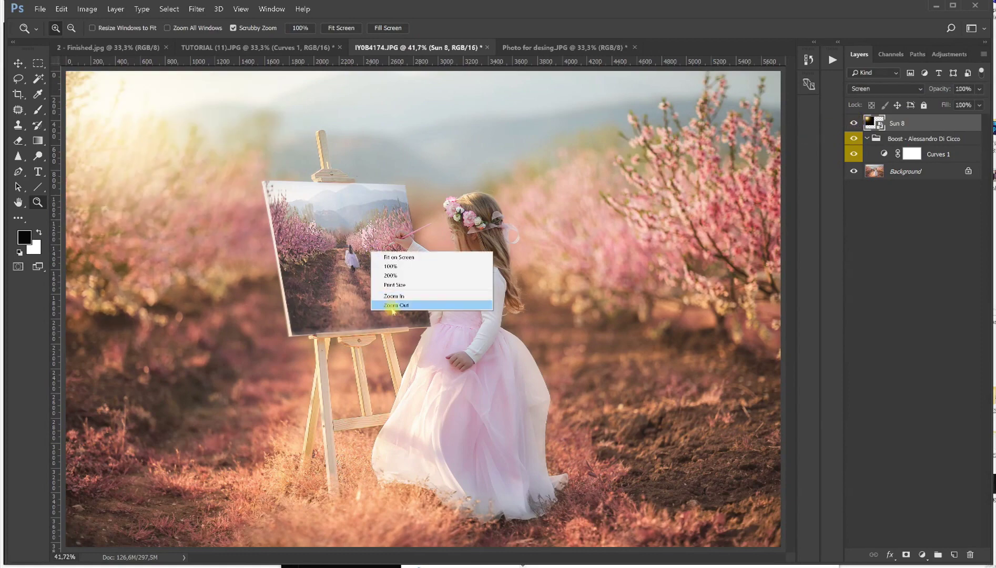
click(394, 305)
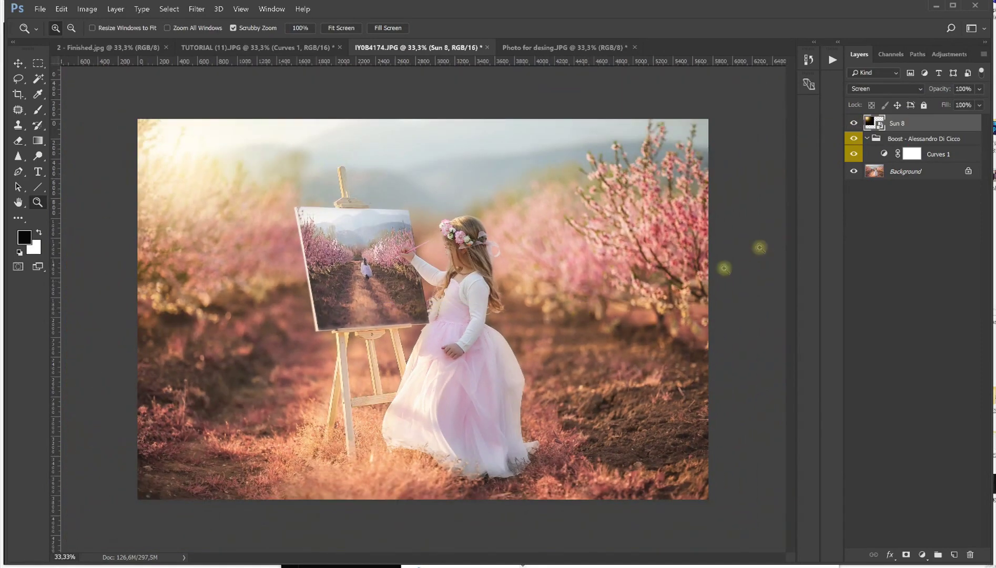
click(808, 57)
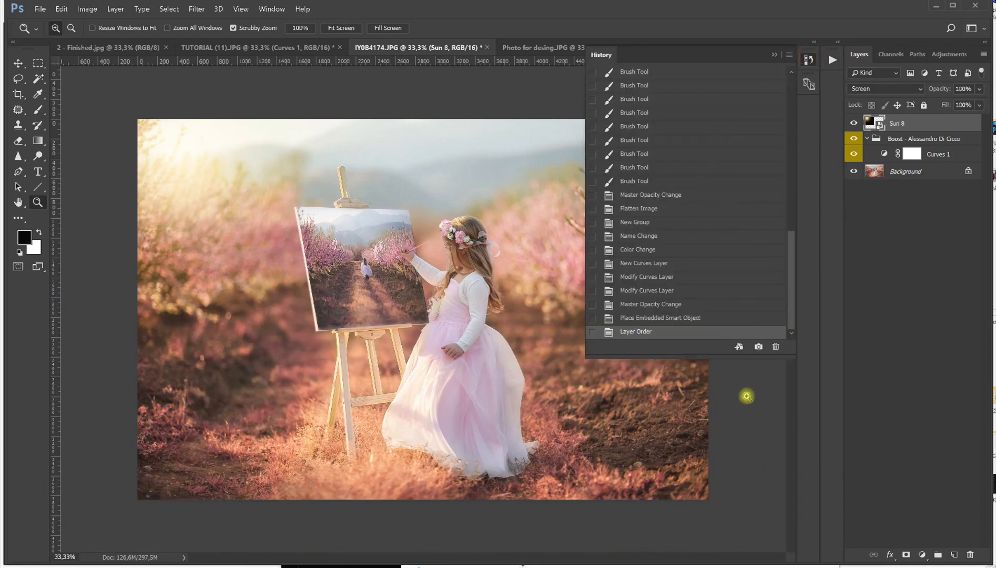
drag(794, 324, 796, 117)
click(638, 77)
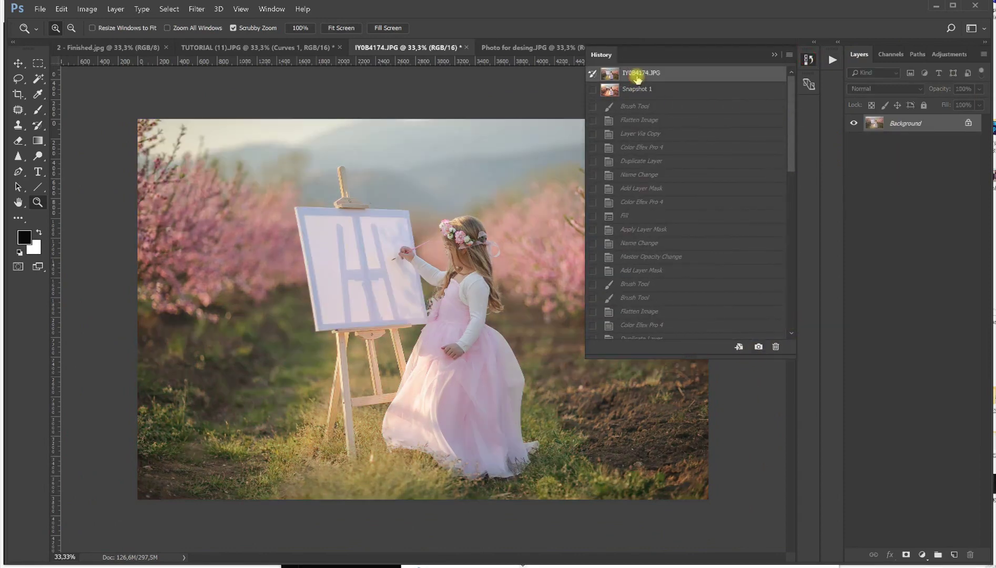
click(776, 54)
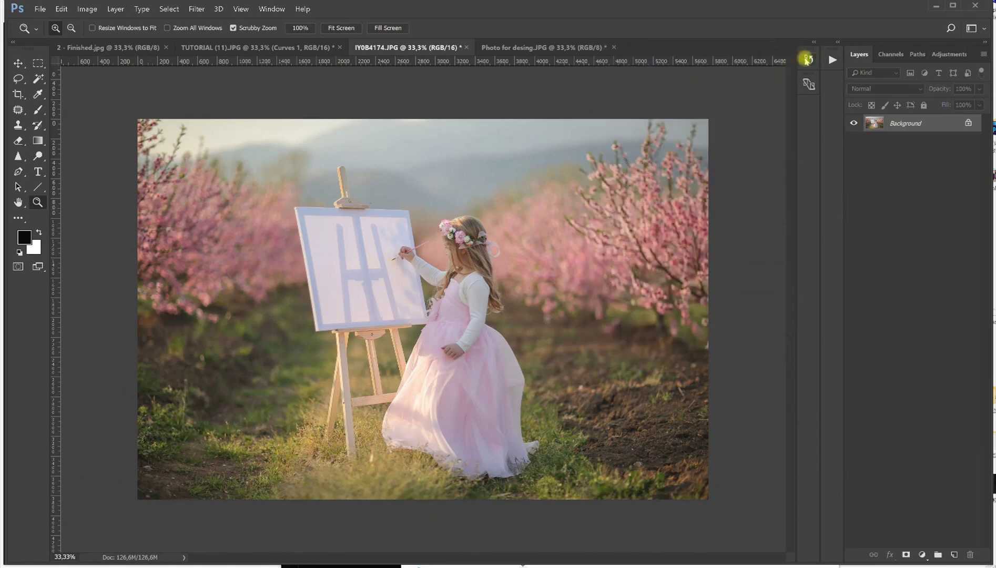
Compare the original photo with Snapshot 1 in the history several times, ending on Snapshot 1
click(808, 59)
click(657, 91)
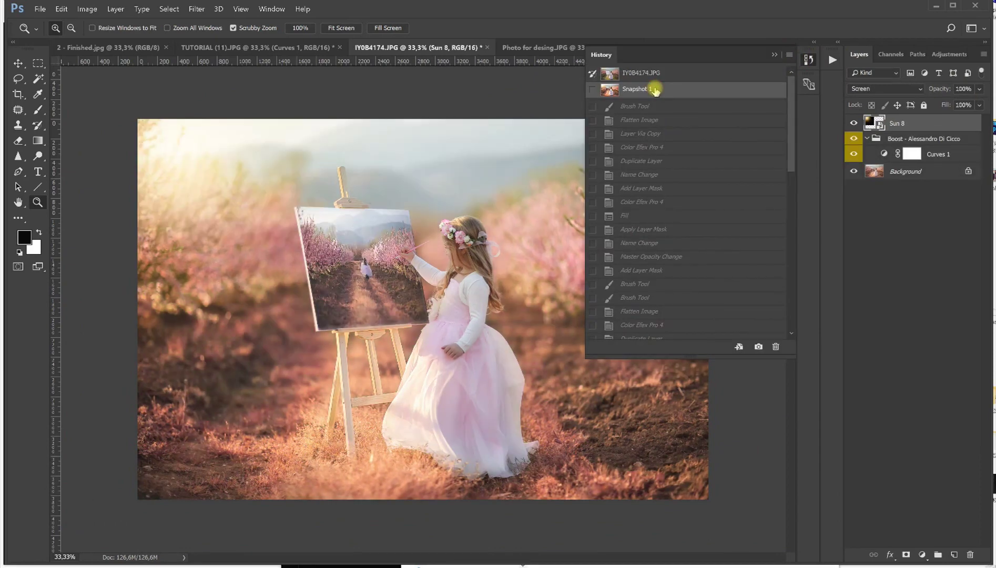
click(652, 76)
click(651, 90)
click(652, 73)
click(651, 88)
click(775, 55)
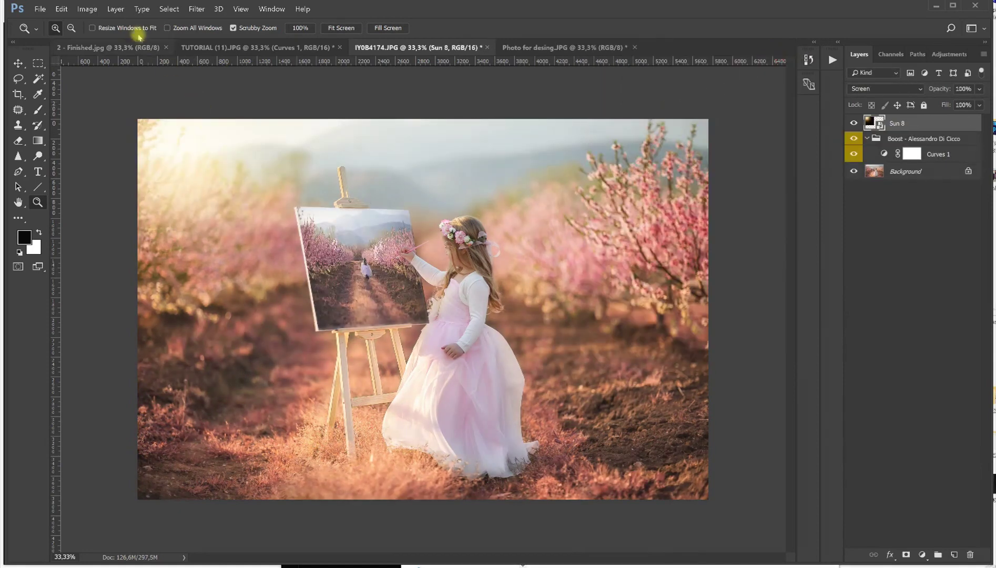